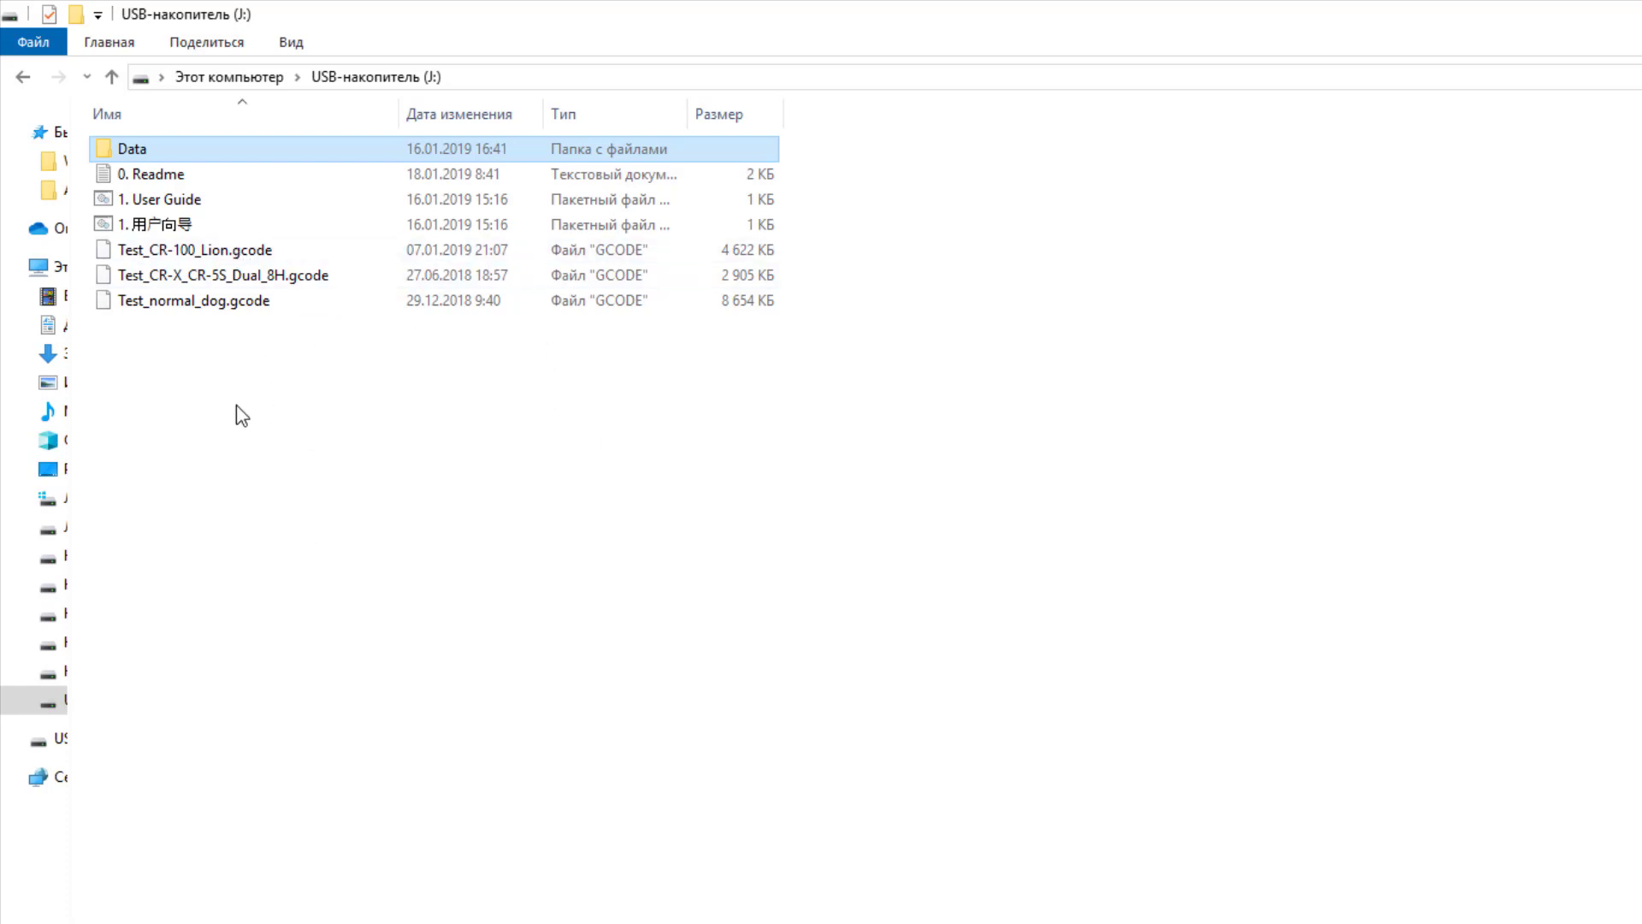
# Open the User Manual_Ender-3_EN folder inside Data, 1. User Manual, EN on the USB drive
pyautogui.moveTo(253, 336); pyautogui.dragTo(198, 258)
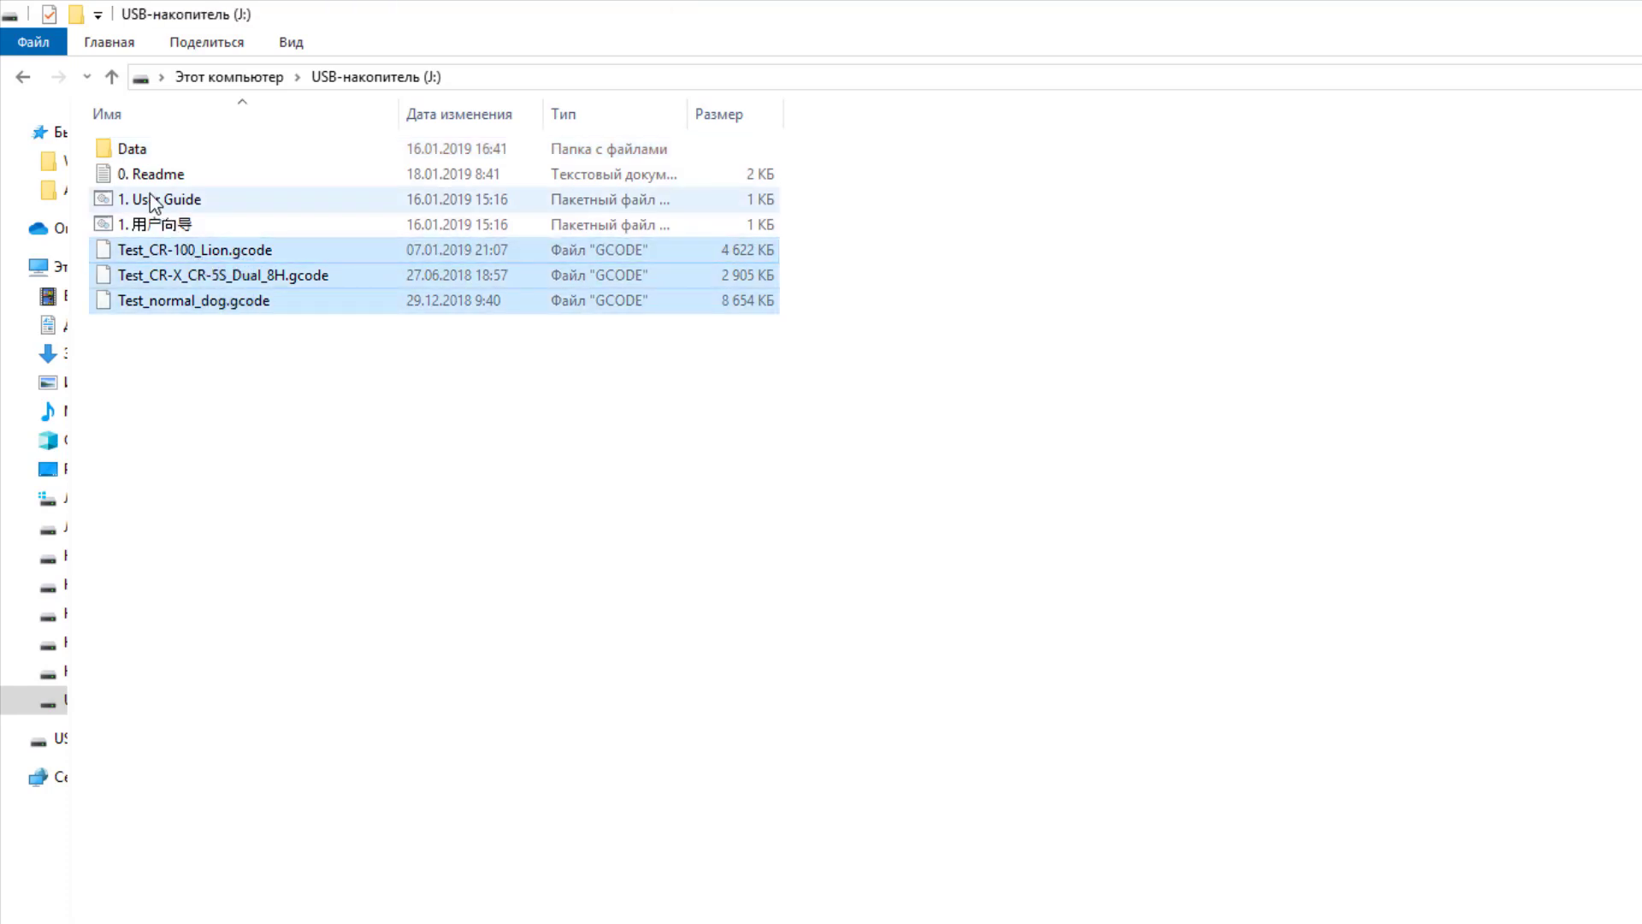
pyautogui.click(132, 149)
pyautogui.doubleClick(132, 149)
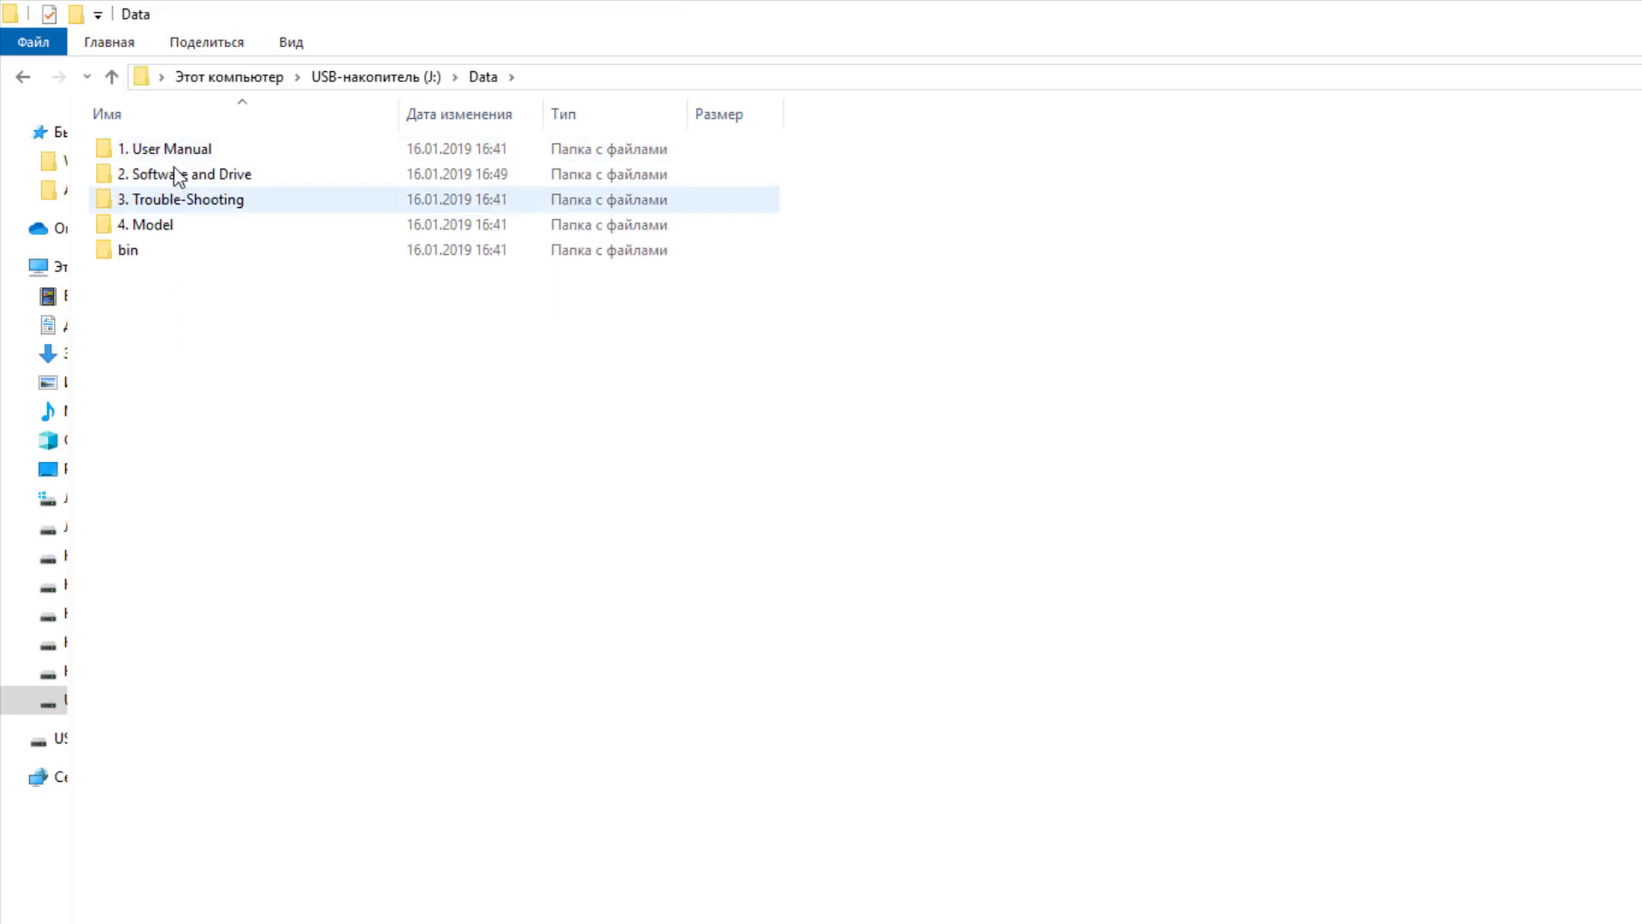
pyautogui.doubleClick(178, 153)
pyautogui.doubleClick(160, 177)
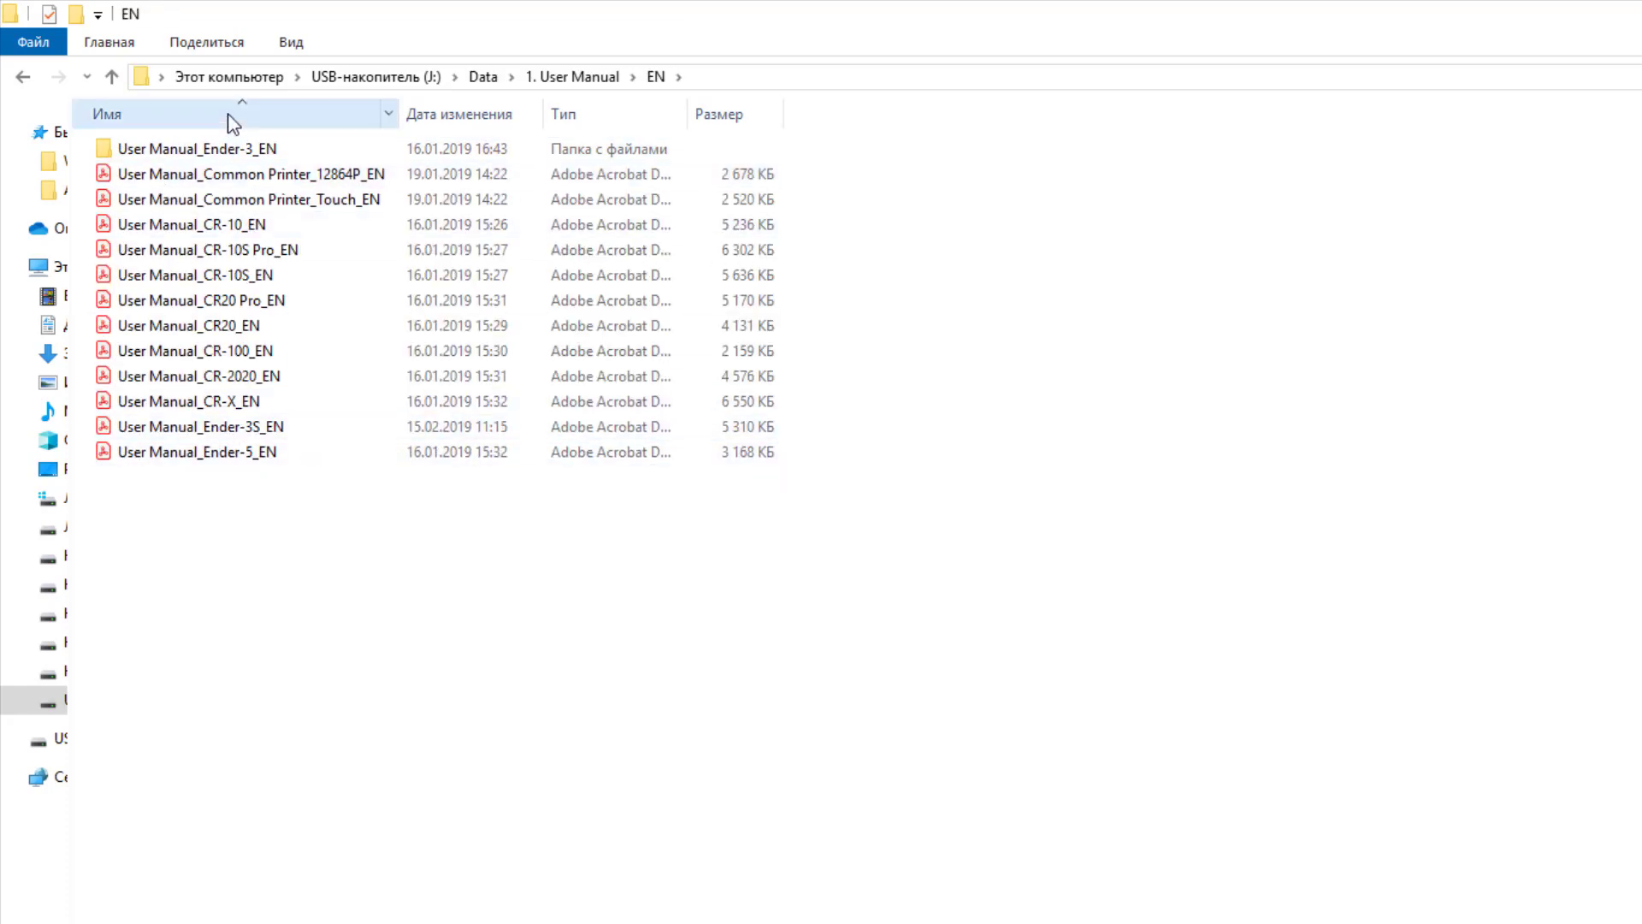
pyautogui.click(234, 152)
pyautogui.doubleClick(235, 157)
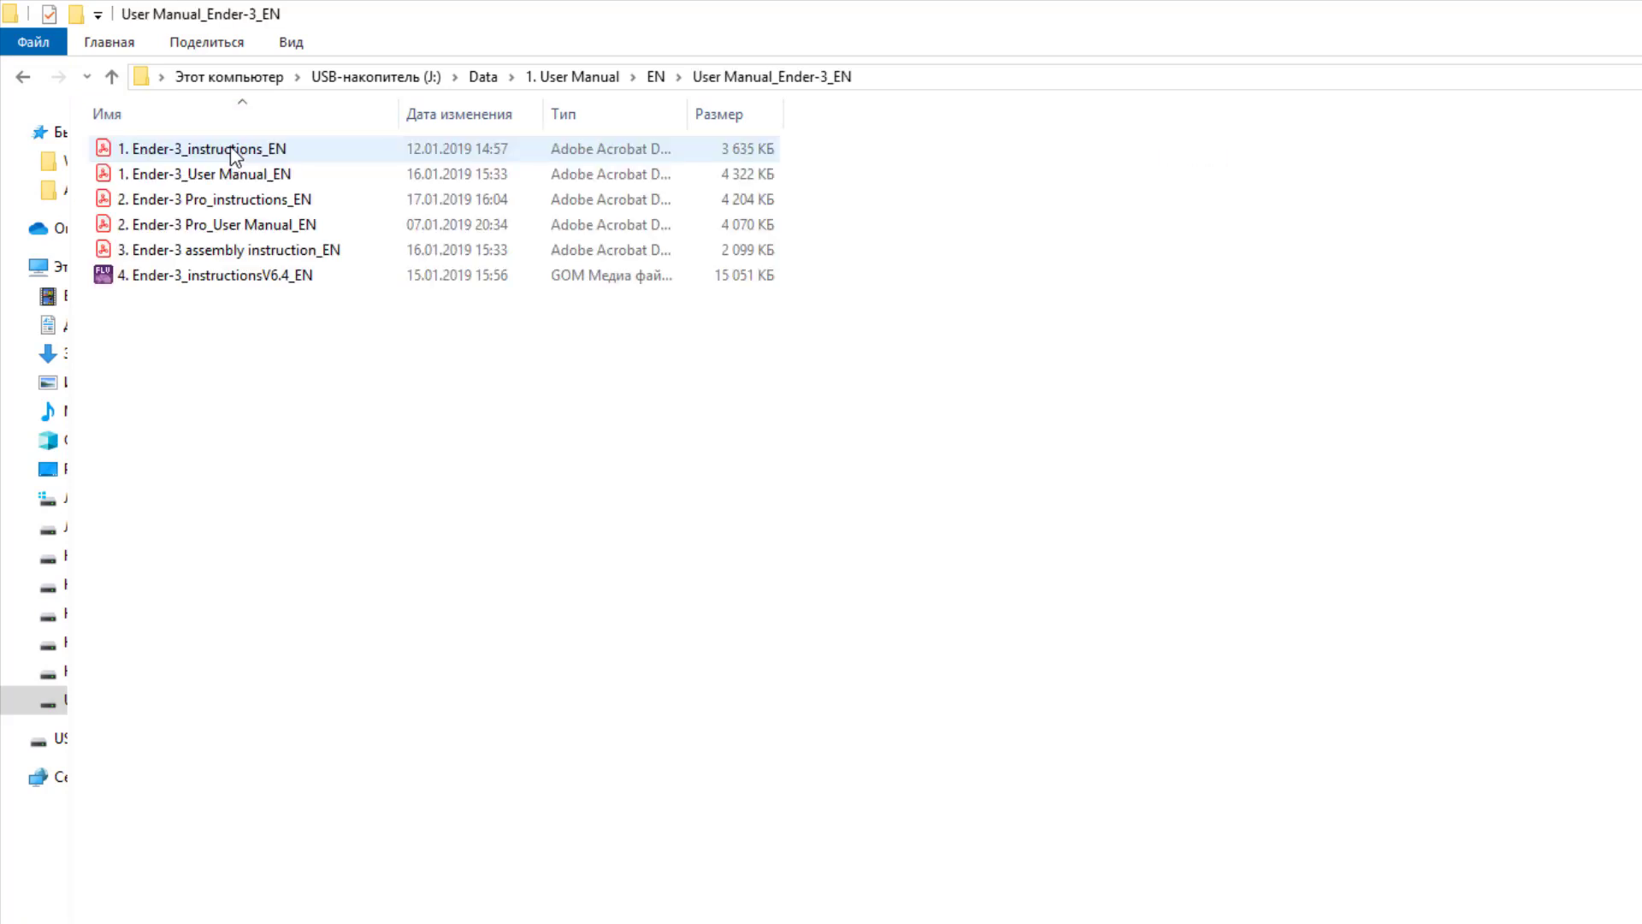
# Open the 2. Ender-3 Pro_User Manual_EN PDF, page through it to the last page and close it
pyautogui.doubleClick(268, 226)
pyautogui.press('Right')
pyautogui.press('Right')
pyautogui.press('Right')
pyautogui.press('Right')
pyautogui.press('Right')
pyautogui.press('Right')
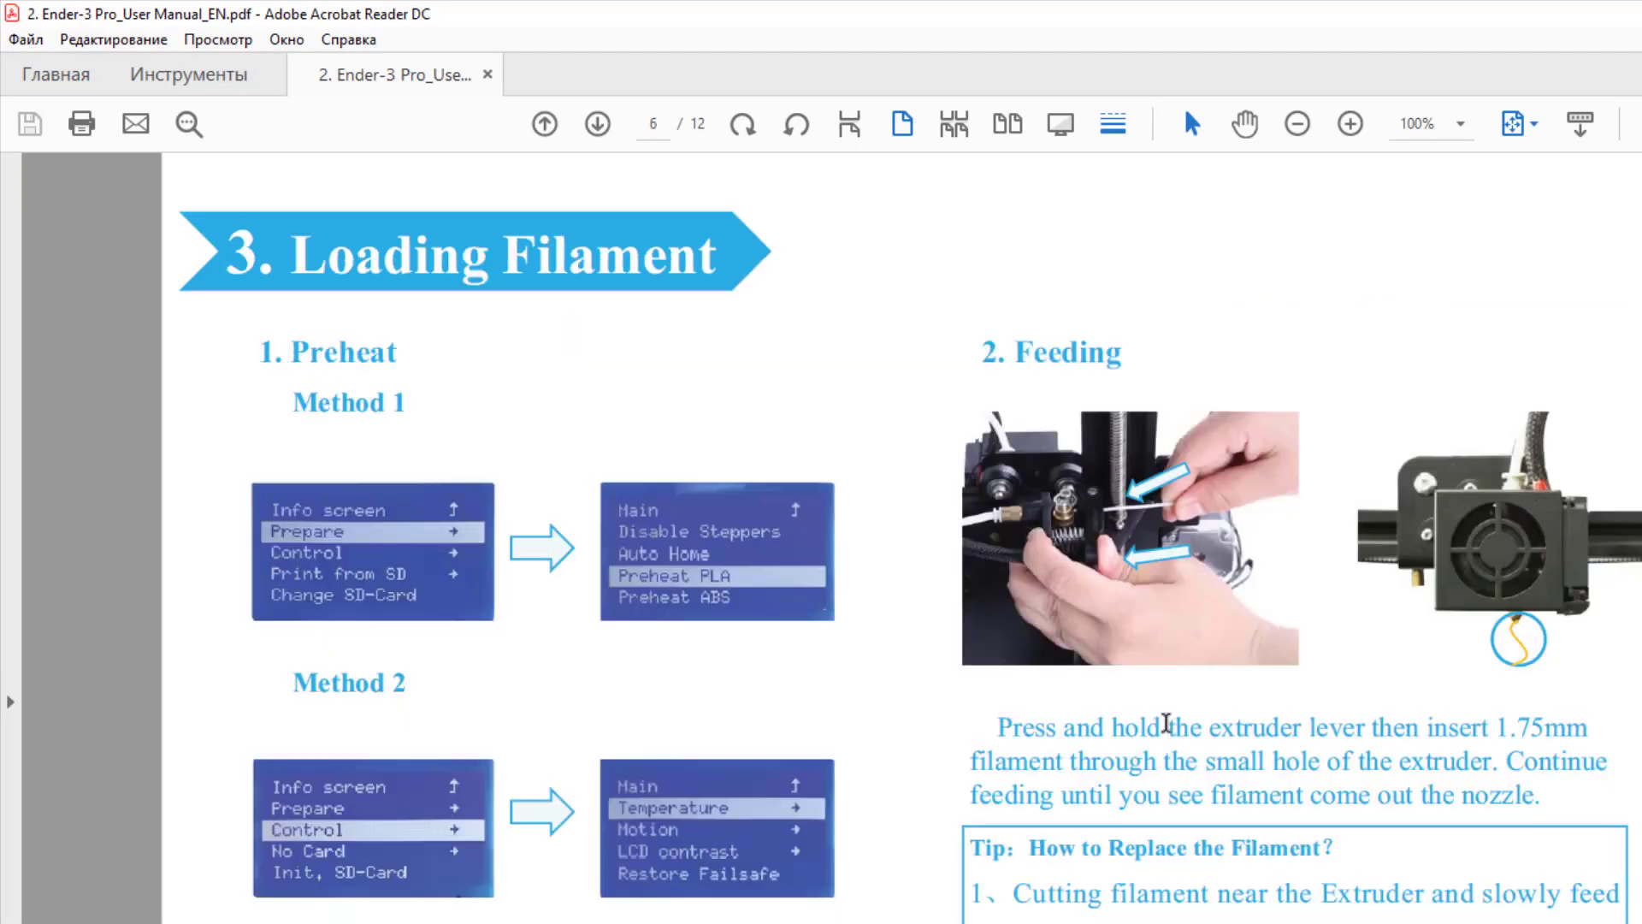
pyautogui.press('Right')
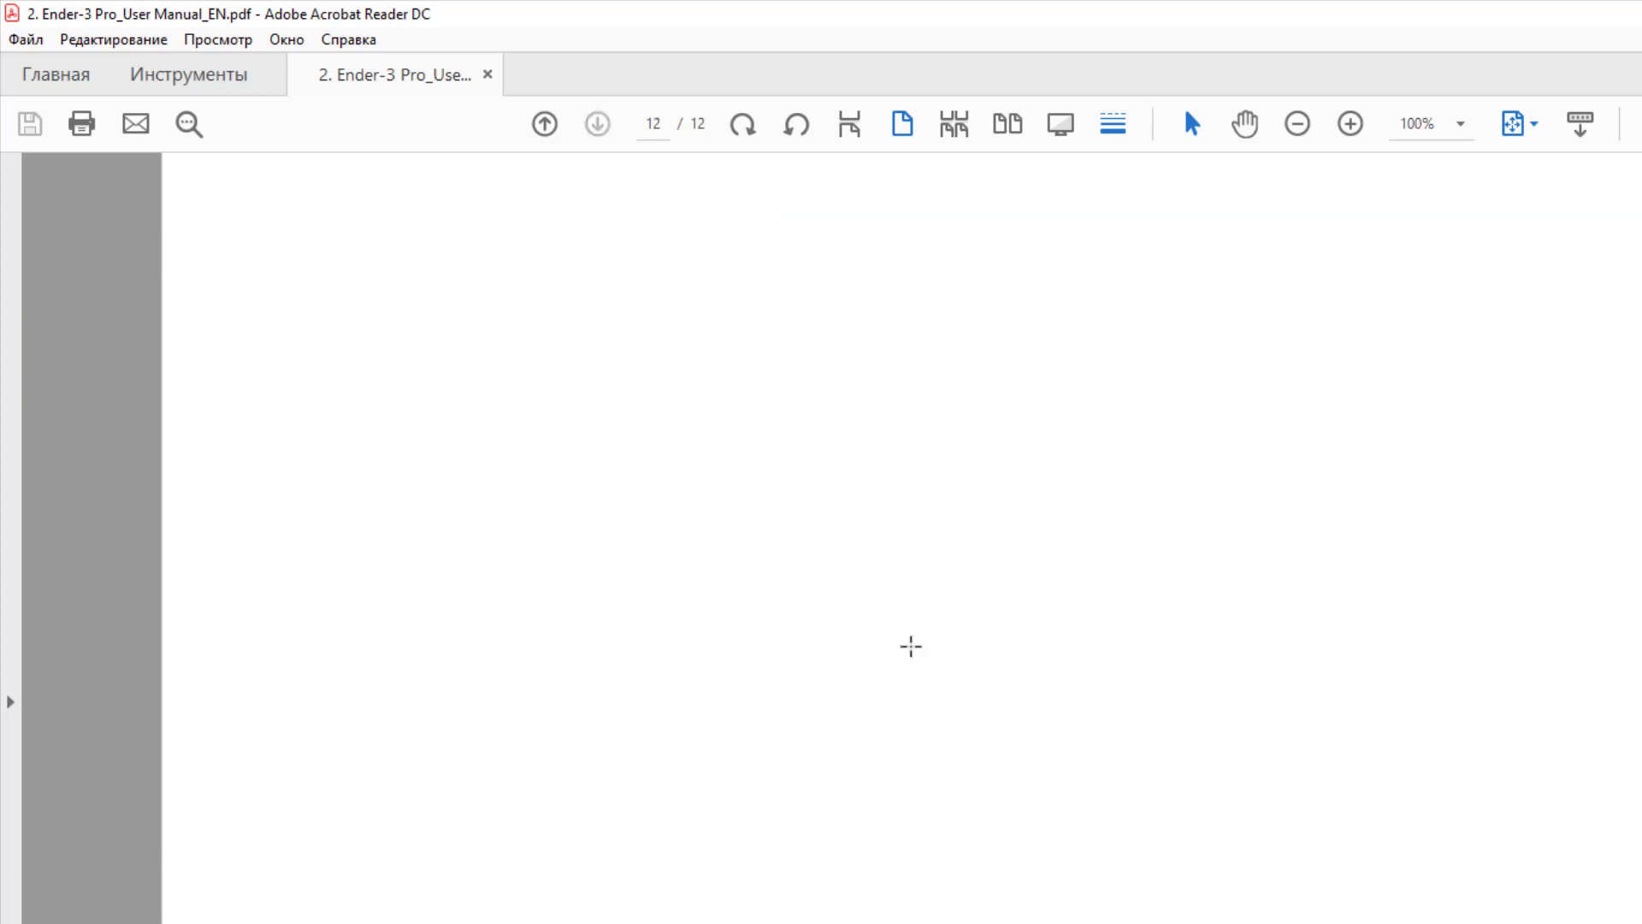
pyautogui.hotkey('alt', 'F4')
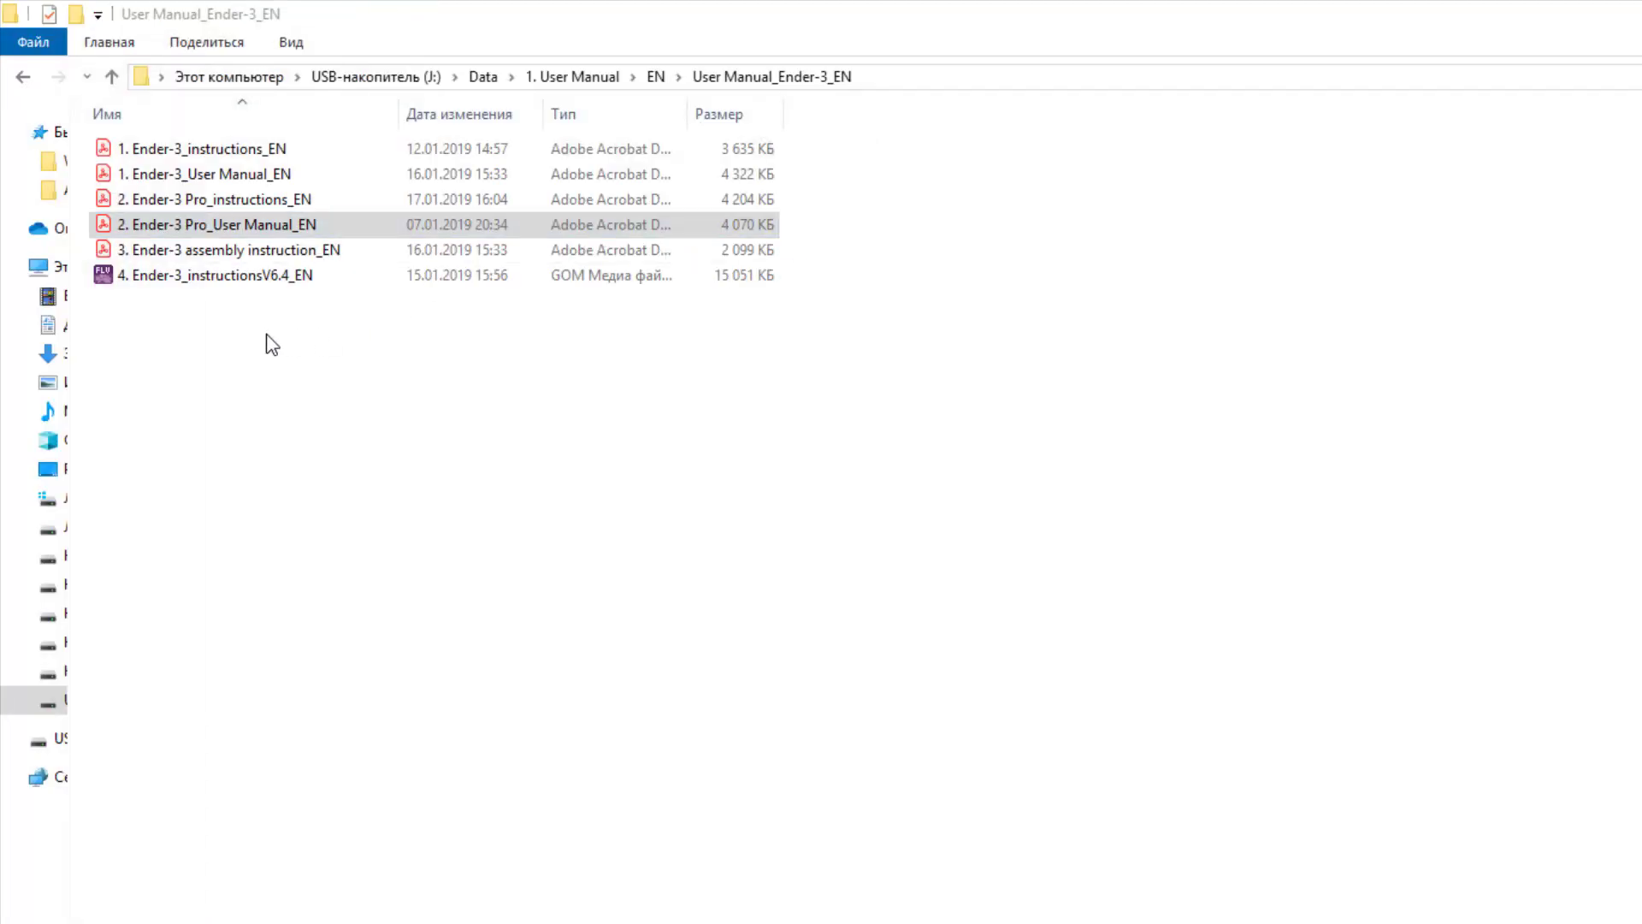
# Play the 4. Ender-3_instructionsV6.4_EN video and skip forward through the assembly in 10-second jumps
pyautogui.click(224, 278)
pyautogui.doubleClick(224, 277)
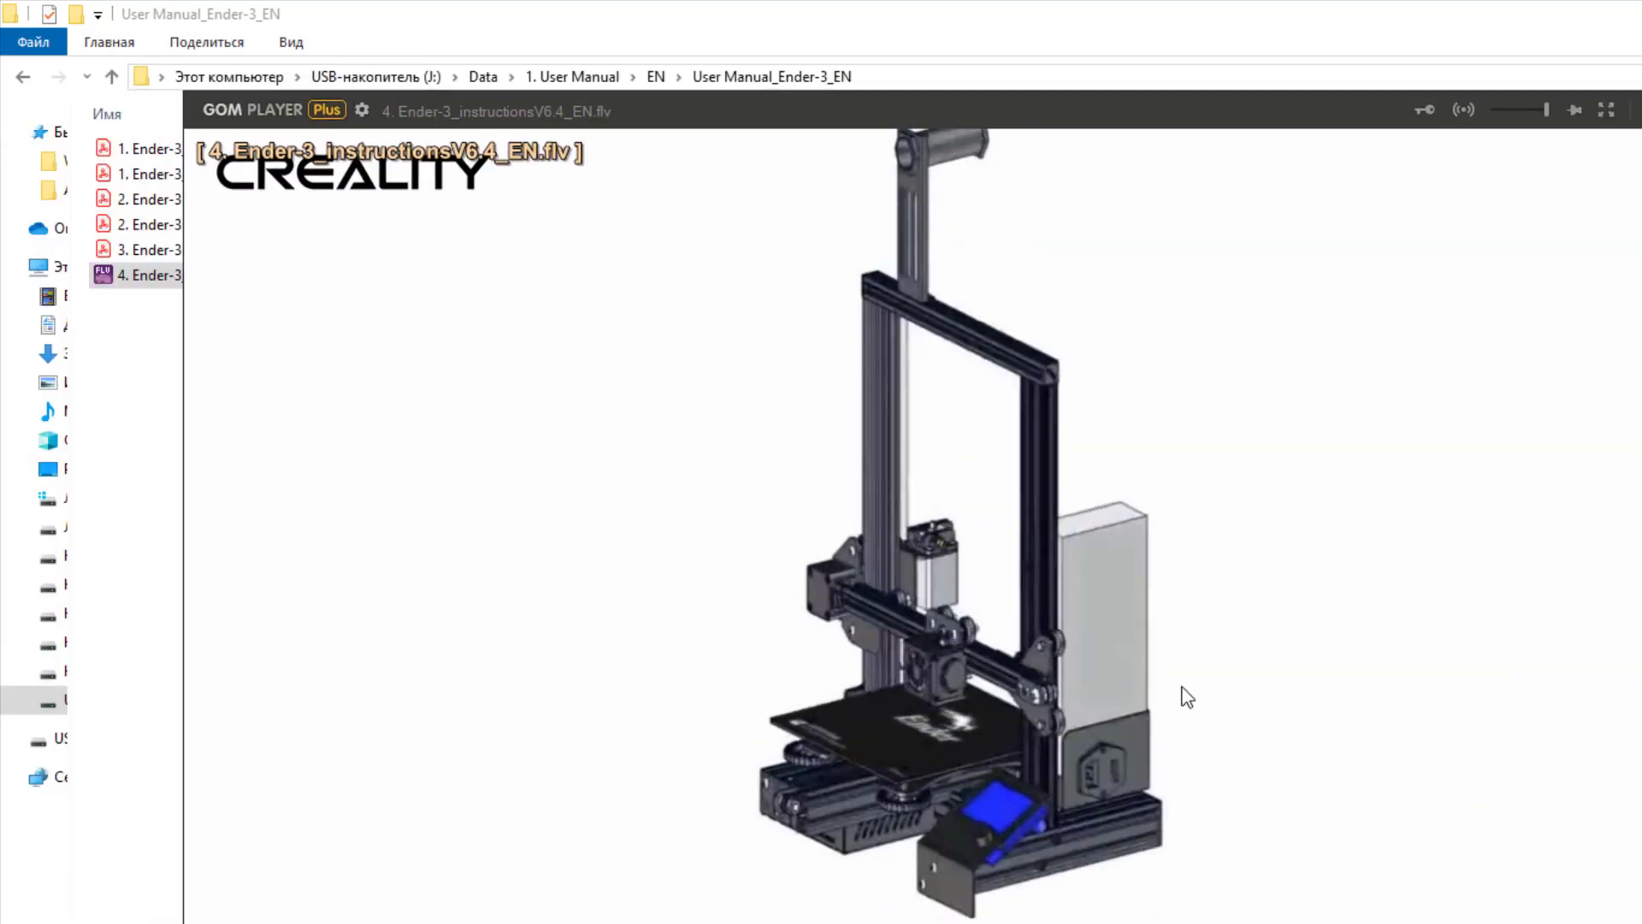
pyautogui.press('Right')
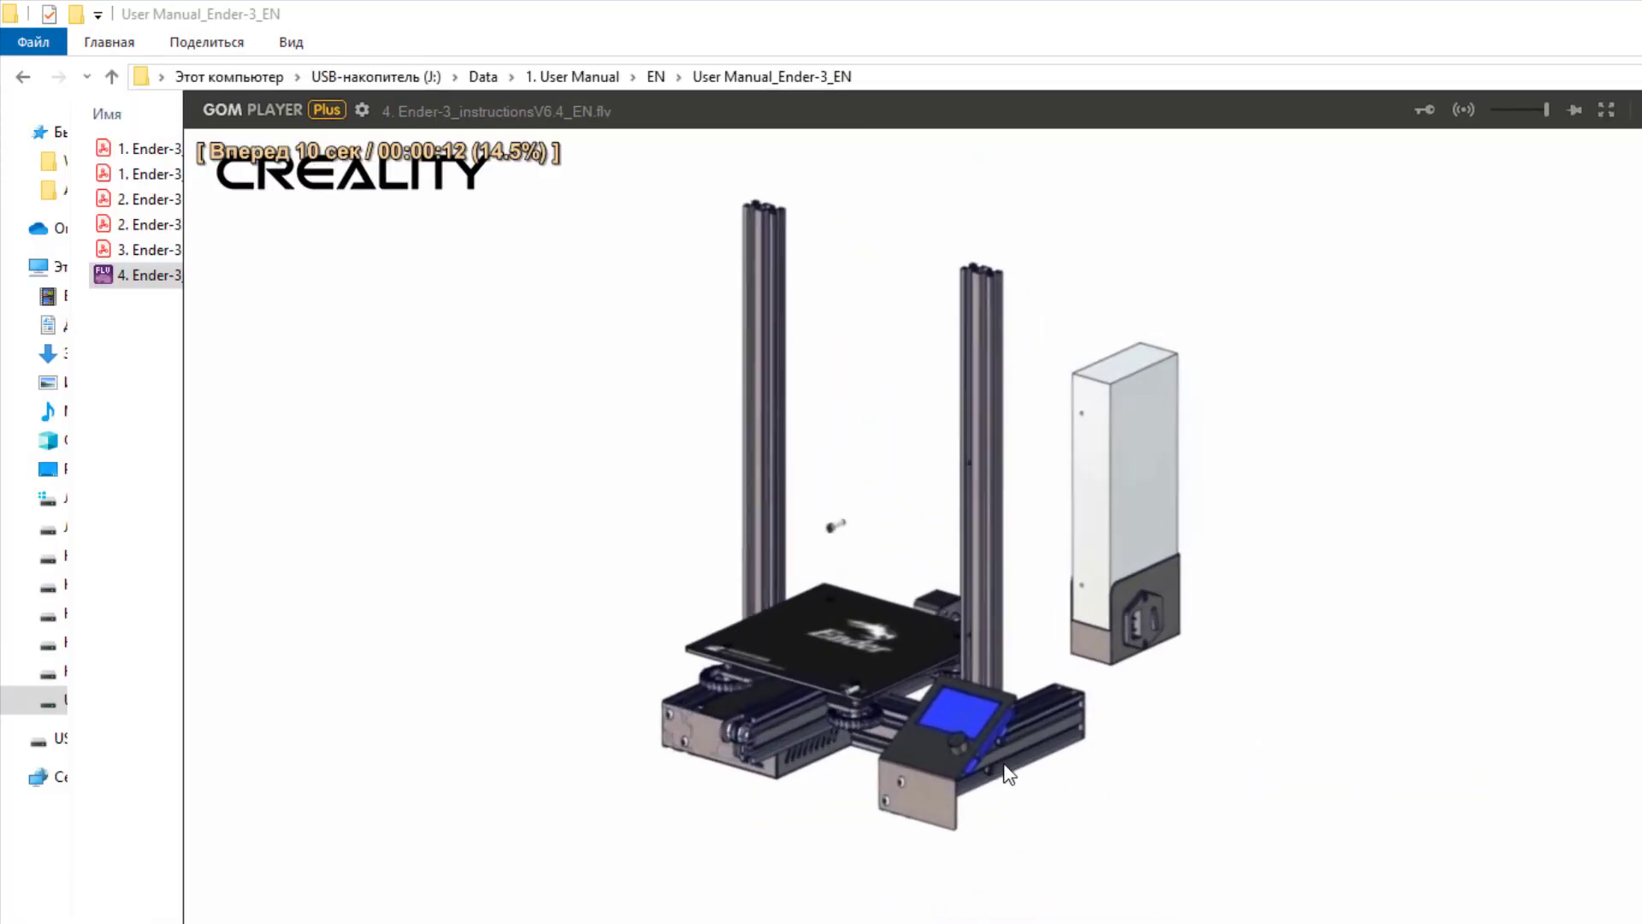
pyautogui.press('Right')
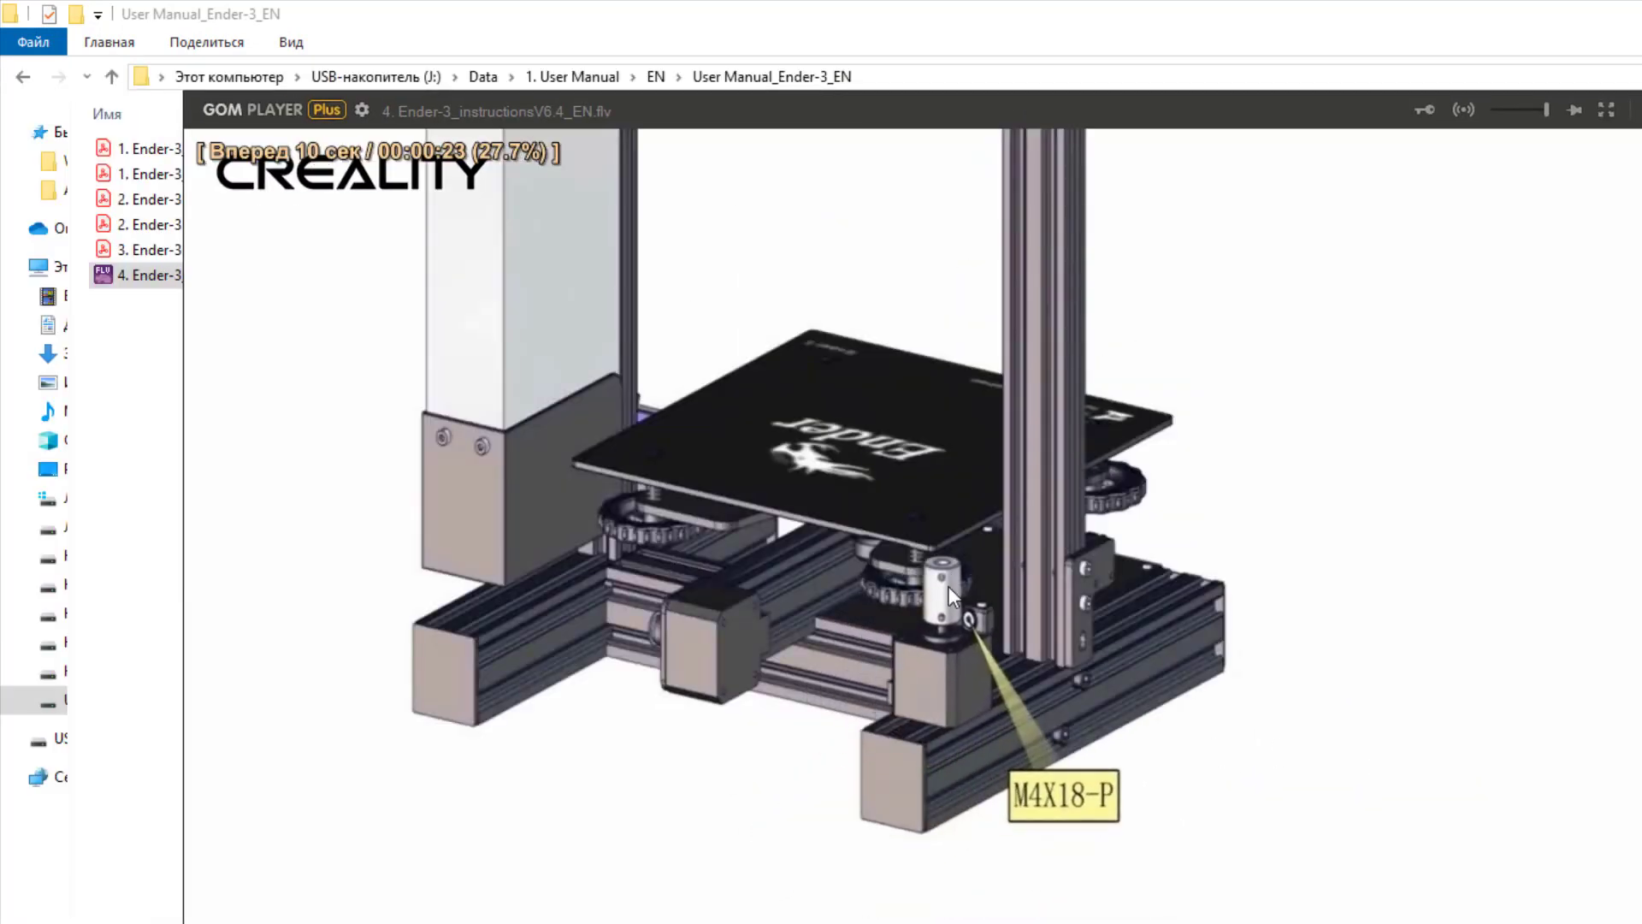
pyautogui.press('Right')
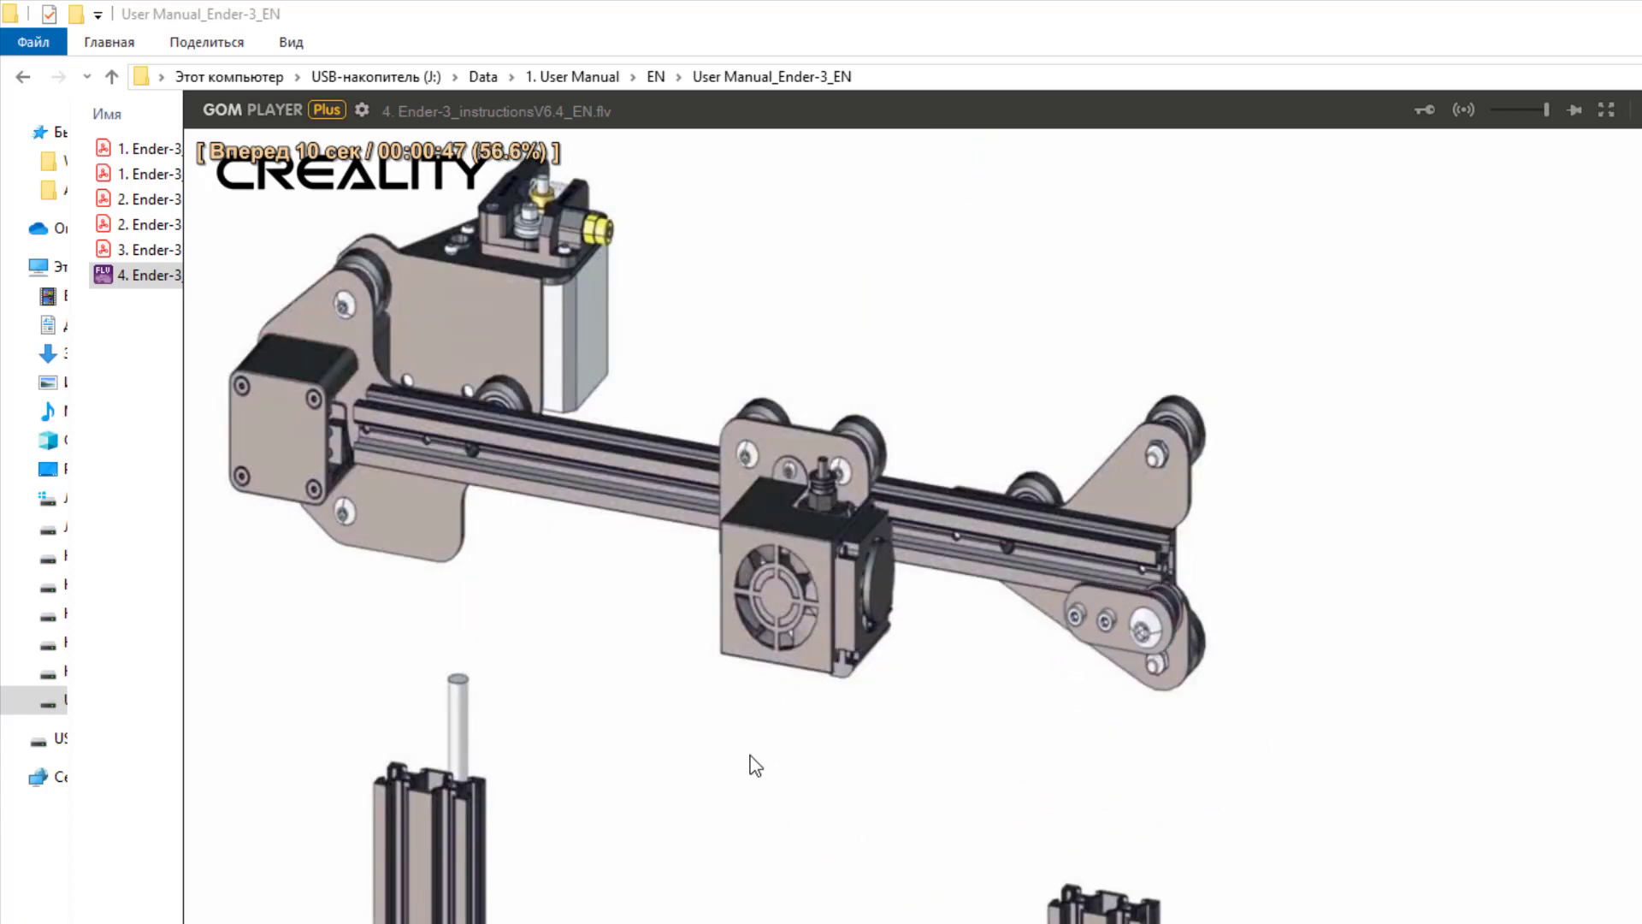
# Go back to the Data folder and examine the slicer installers and Cura 3.X data folder in 2. Software and Drive
pyautogui.click(656, 77)
pyautogui.click(590, 77)
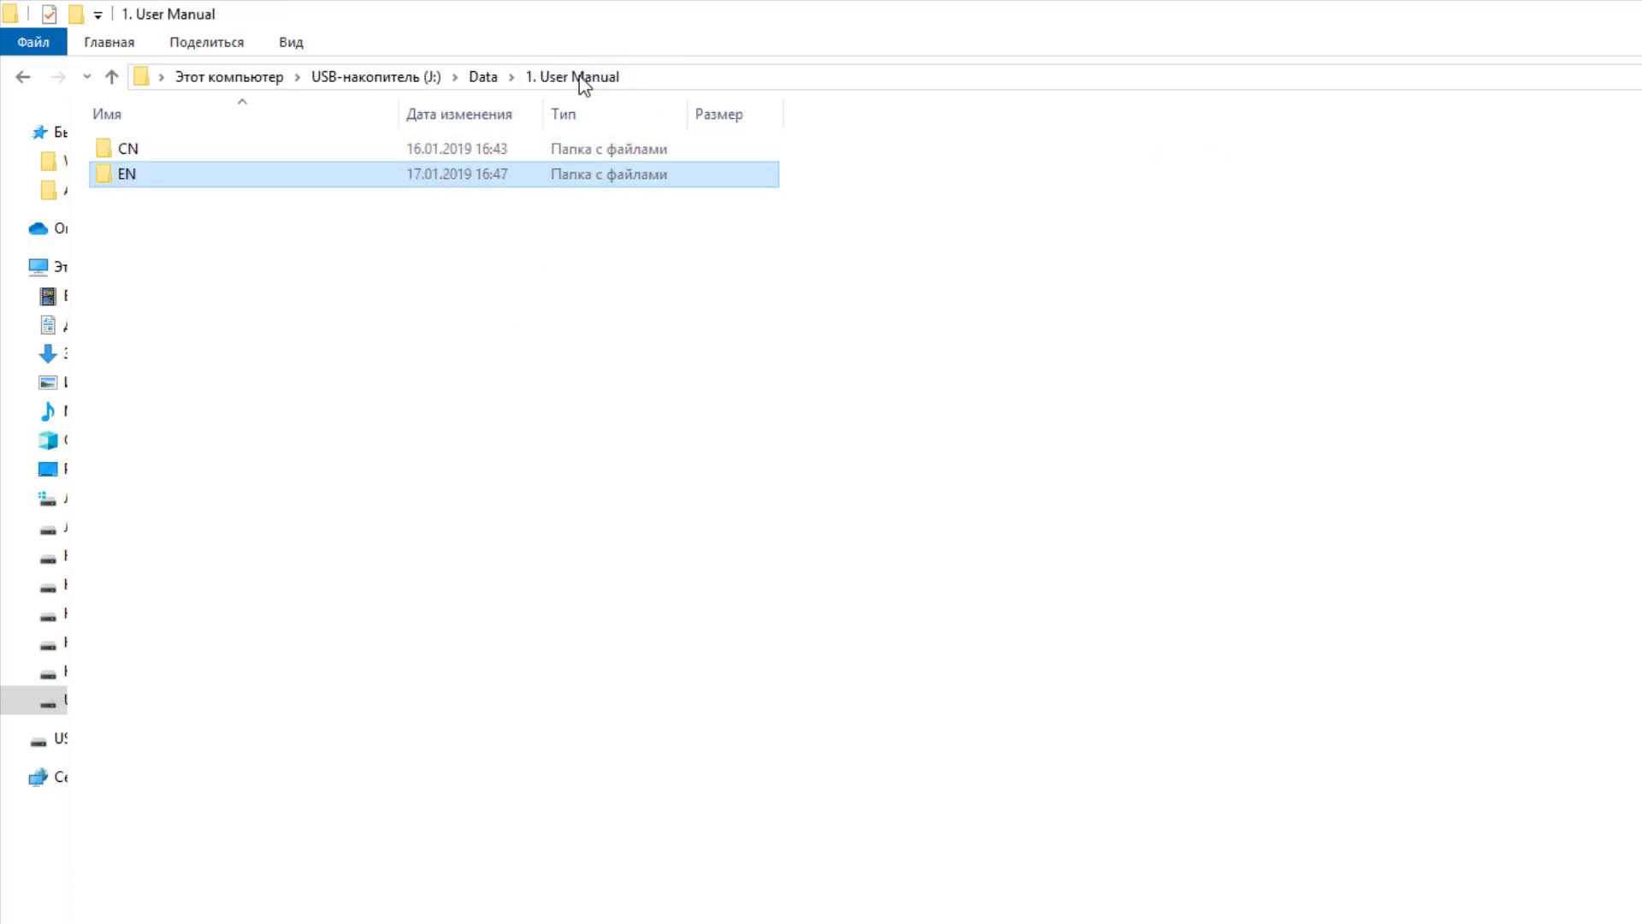
pyautogui.click(483, 77)
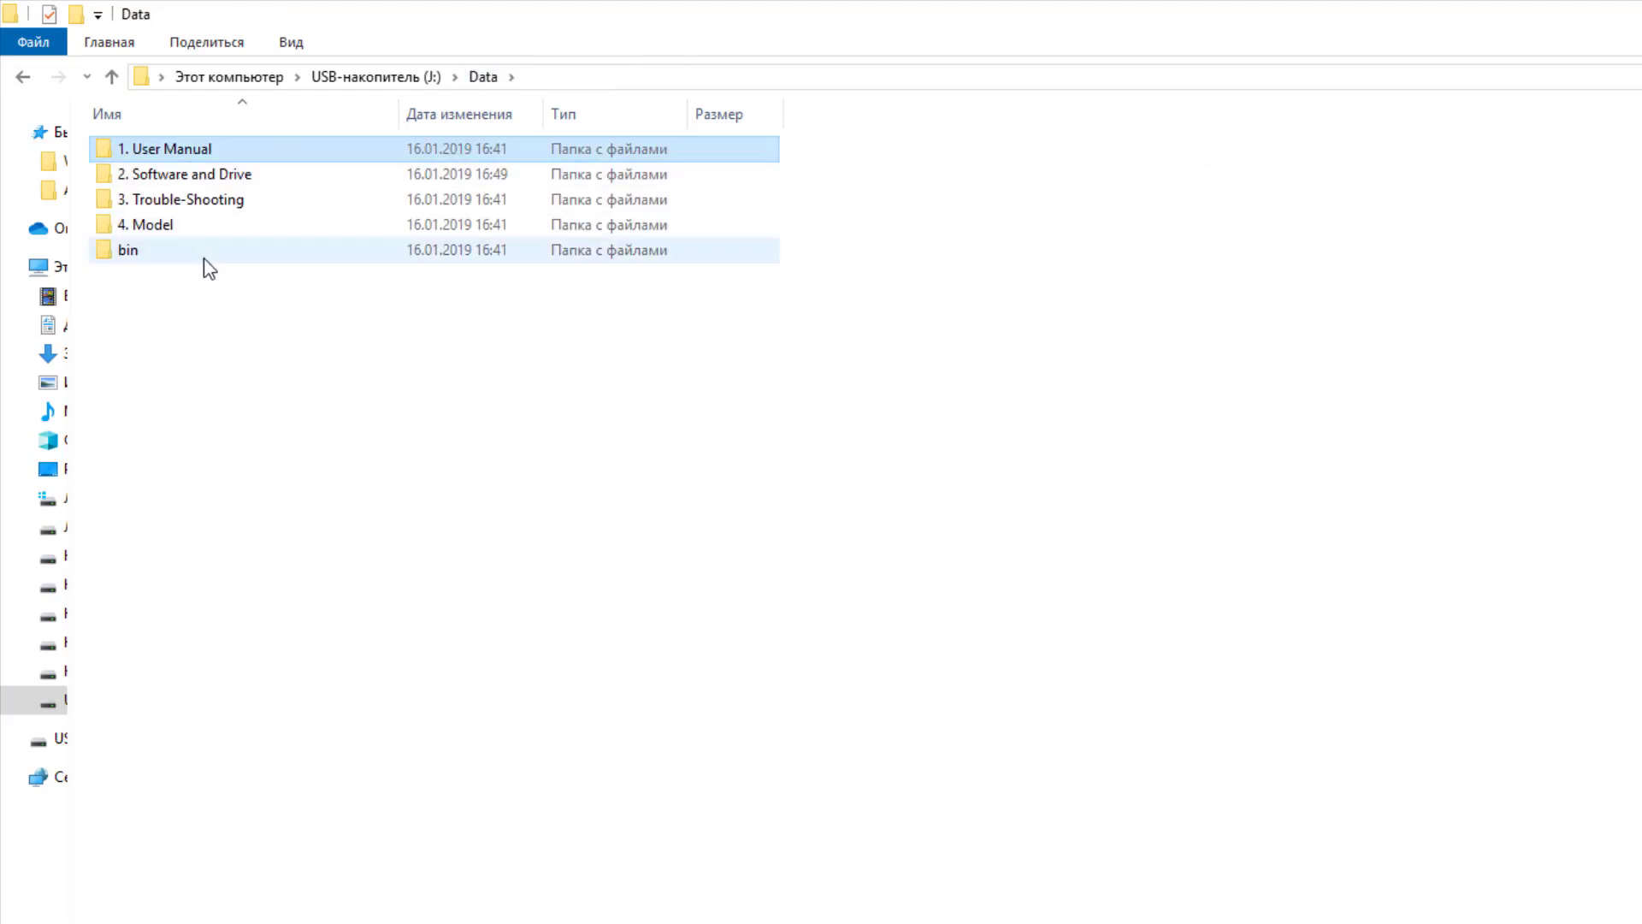
pyautogui.doubleClick(229, 173)
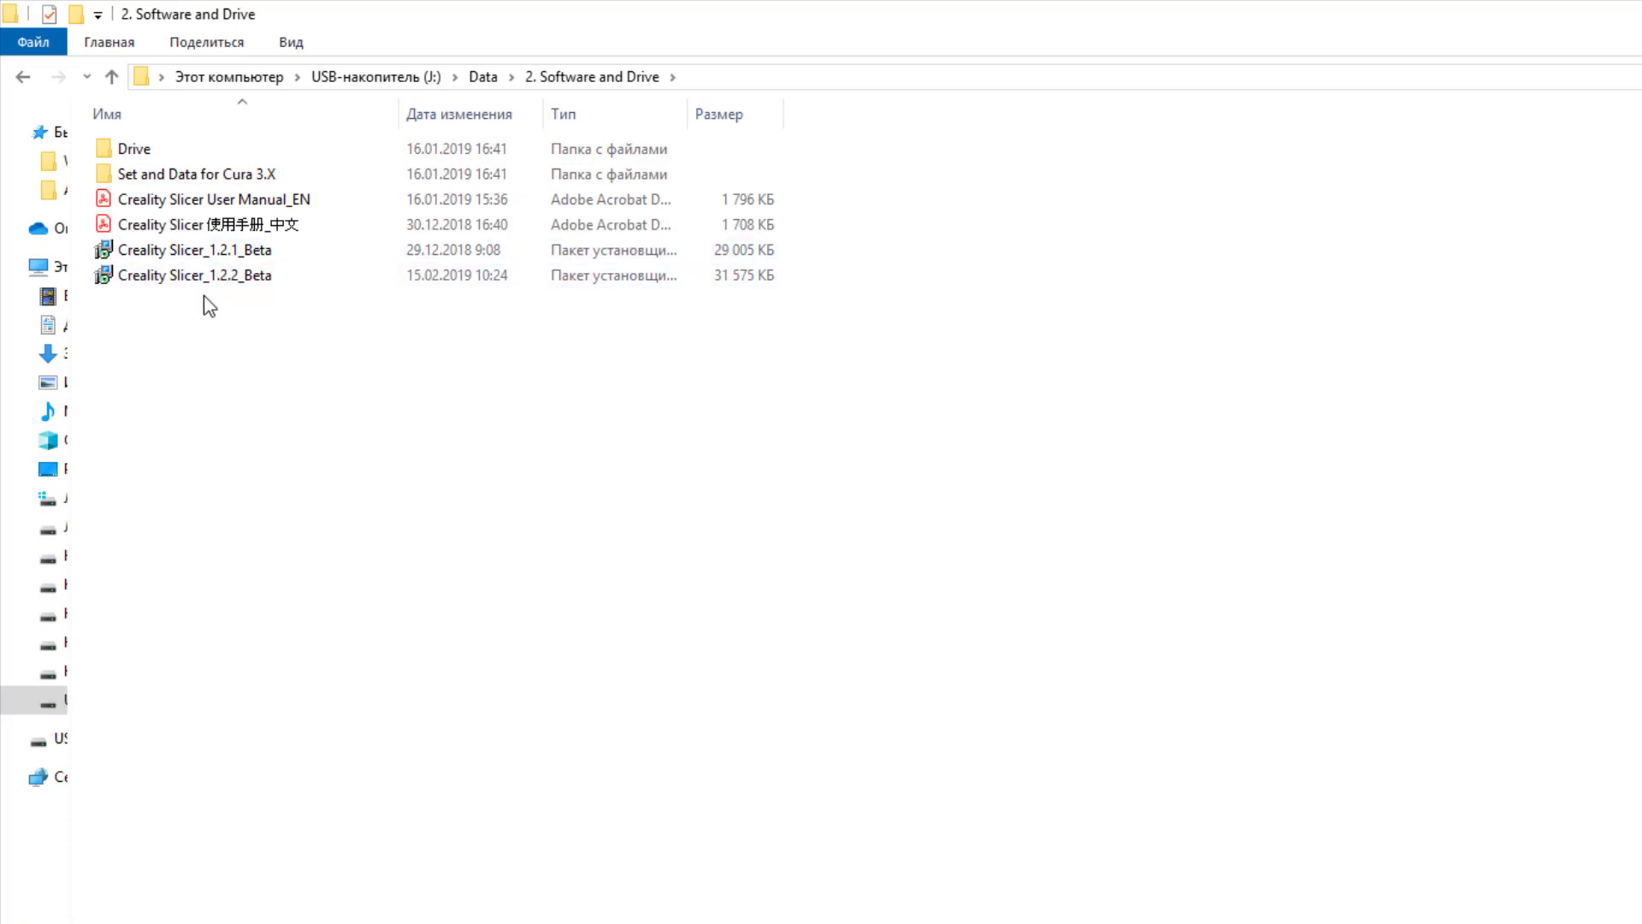
pyautogui.click(128, 278)
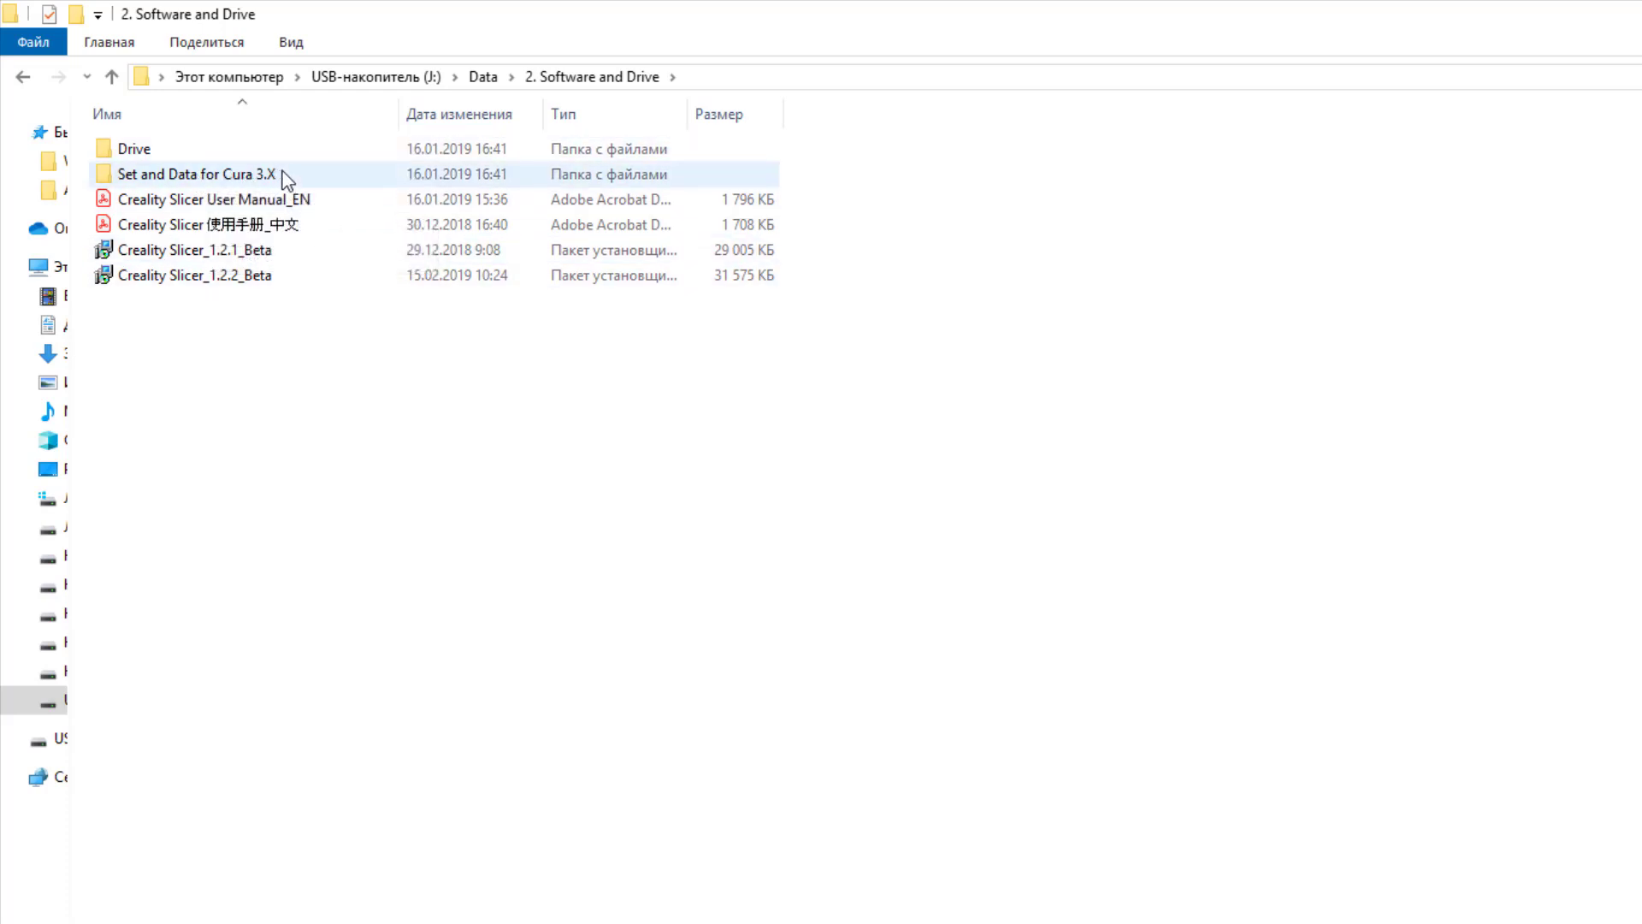
pyautogui.moveTo(133, 155)
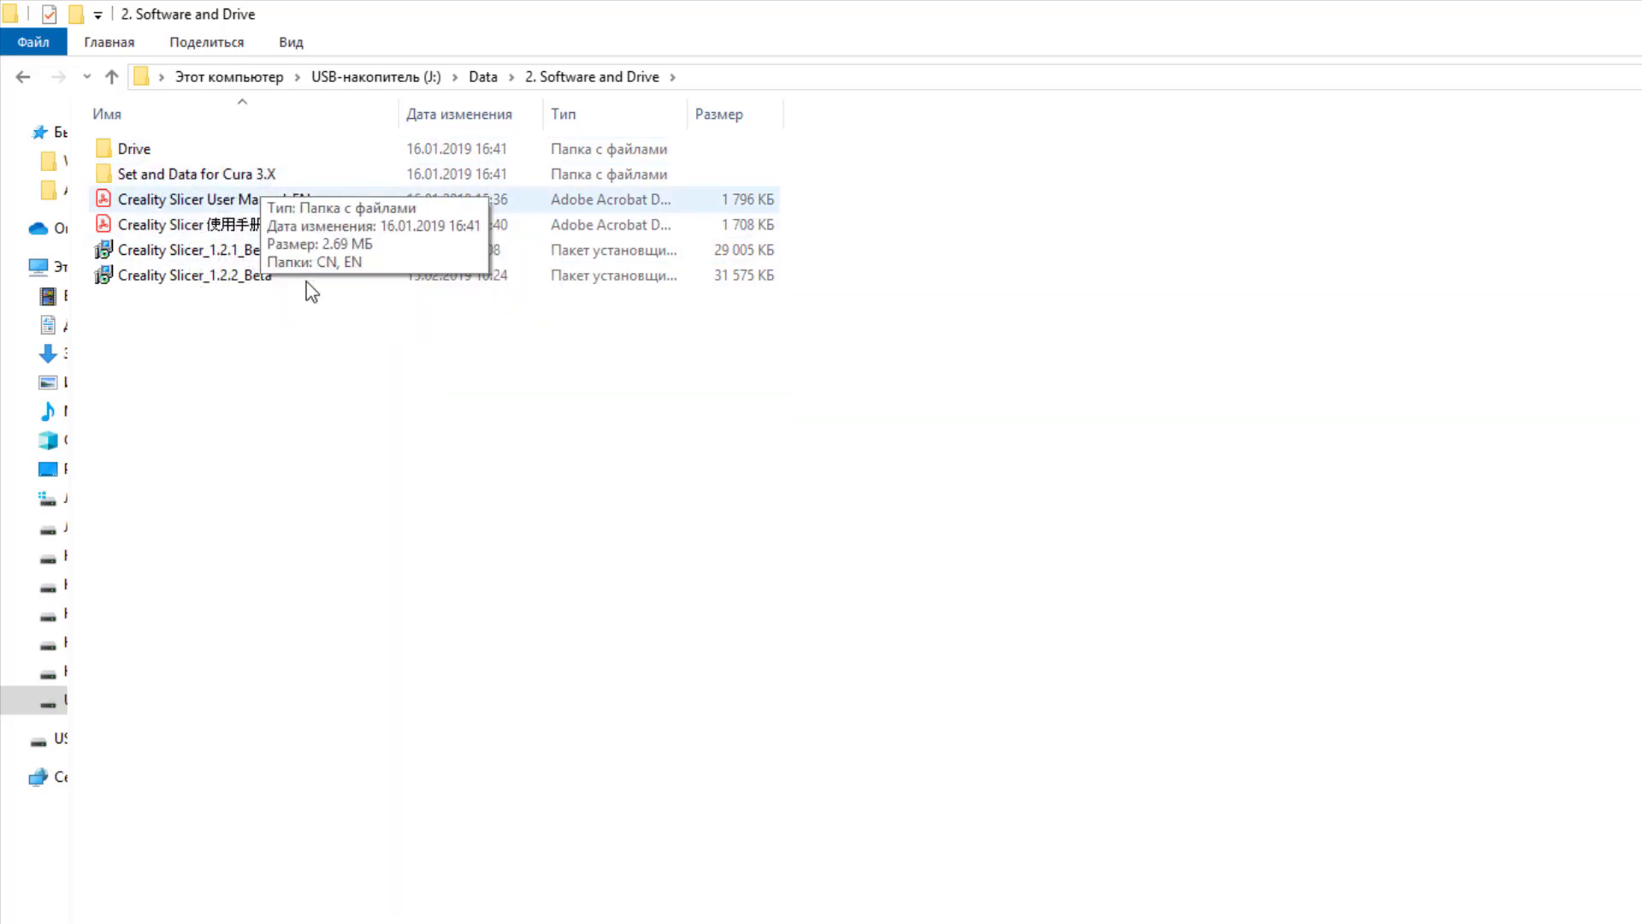
pyautogui.click(248, 174)
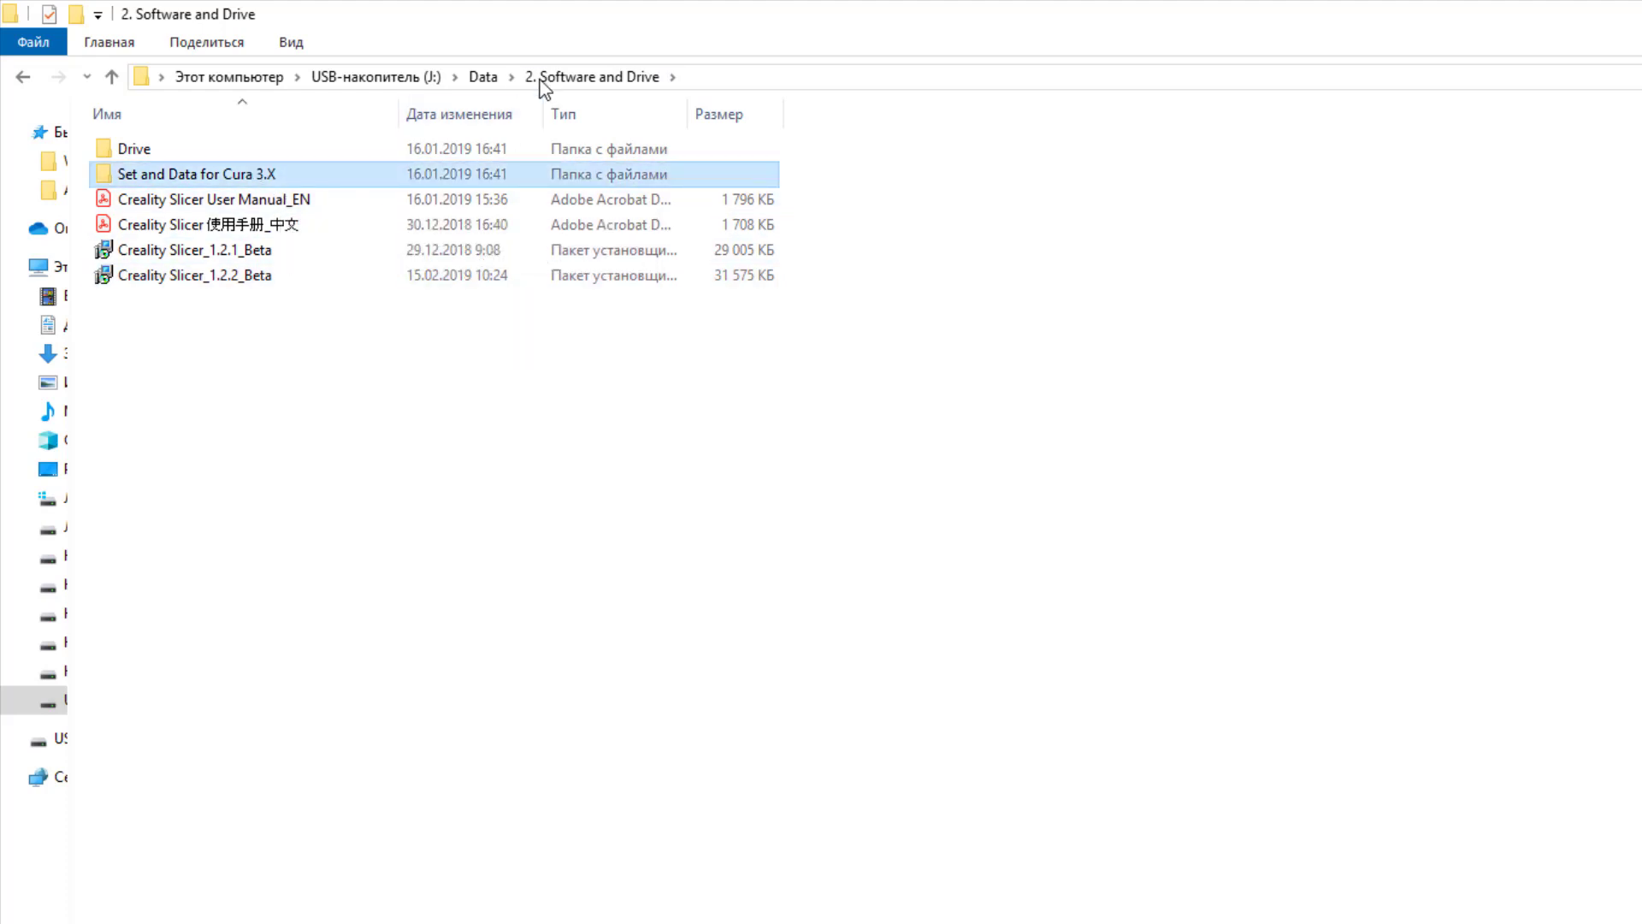
# Open Troubleshooting_EN from the EN folder of 3. Trouble-Shooting, skim its contents and close it
pyautogui.click(486, 78)
pyautogui.doubleClick(198, 200)
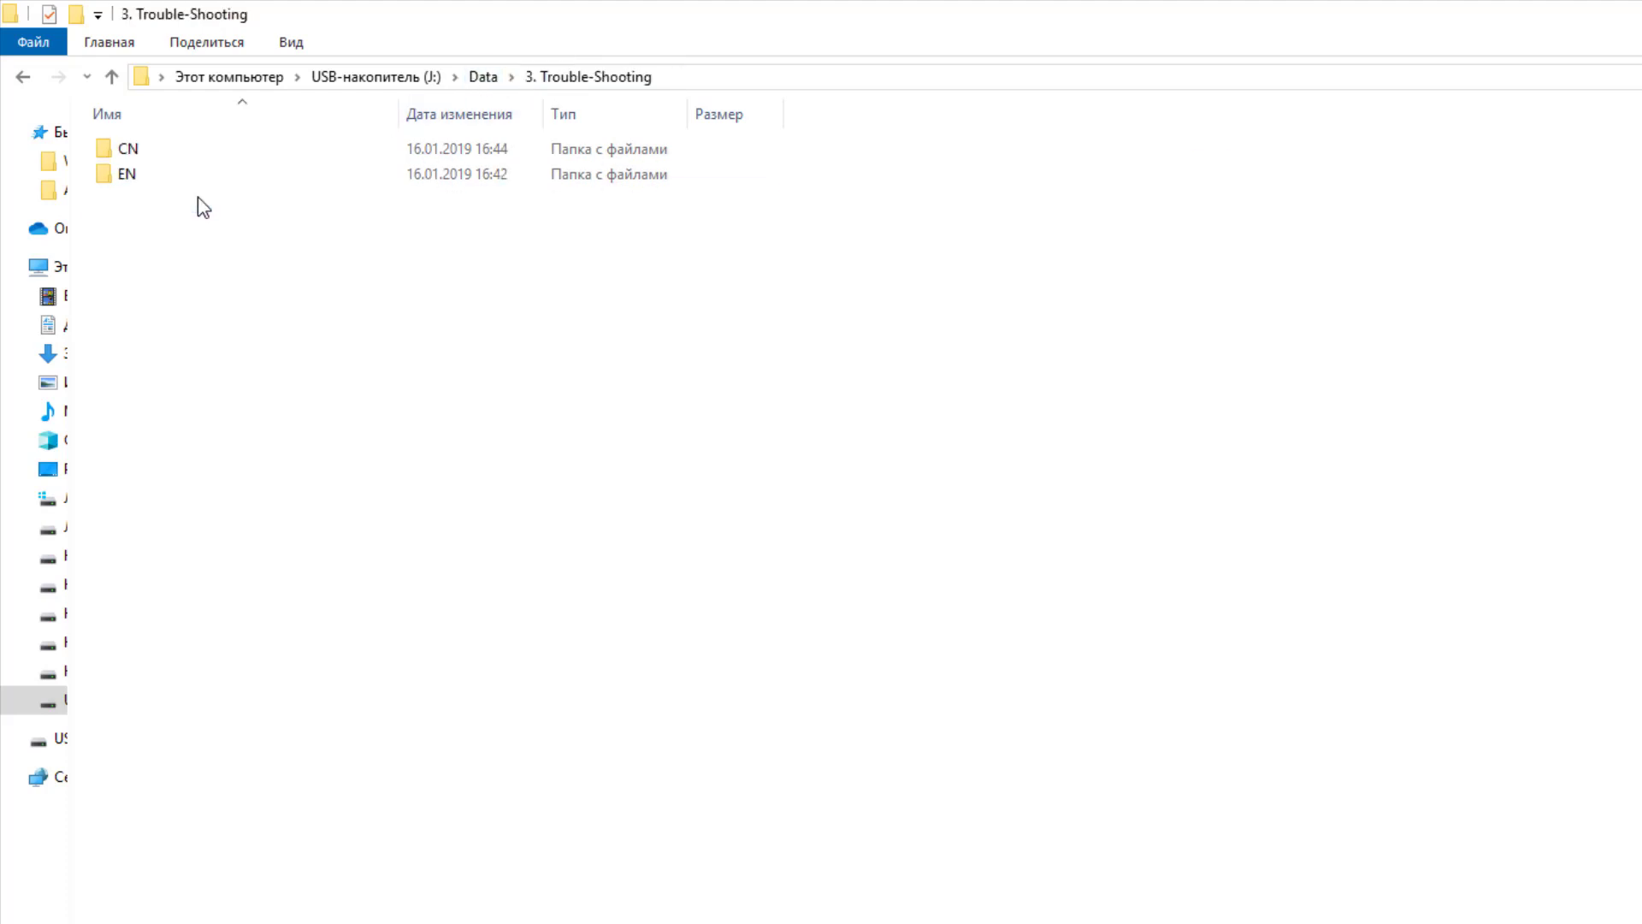
pyautogui.doubleClick(124, 172)
pyautogui.scroll(-5, 910, 676)
pyautogui.scroll(-5, 923, 657)
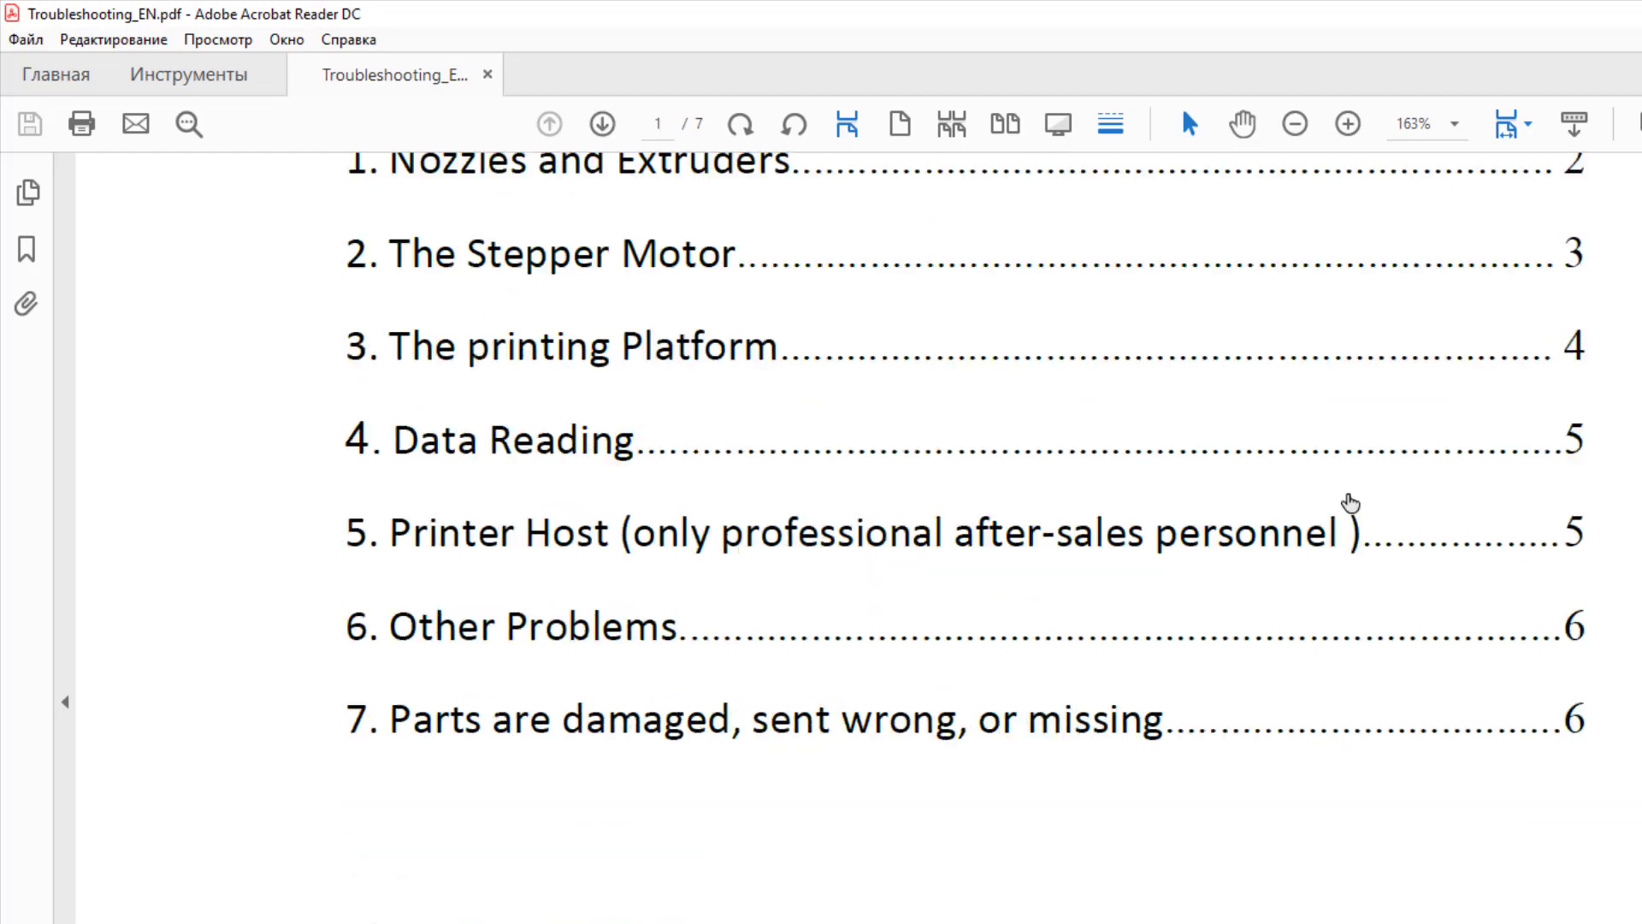
pyautogui.scroll(-20, 1396, 338)
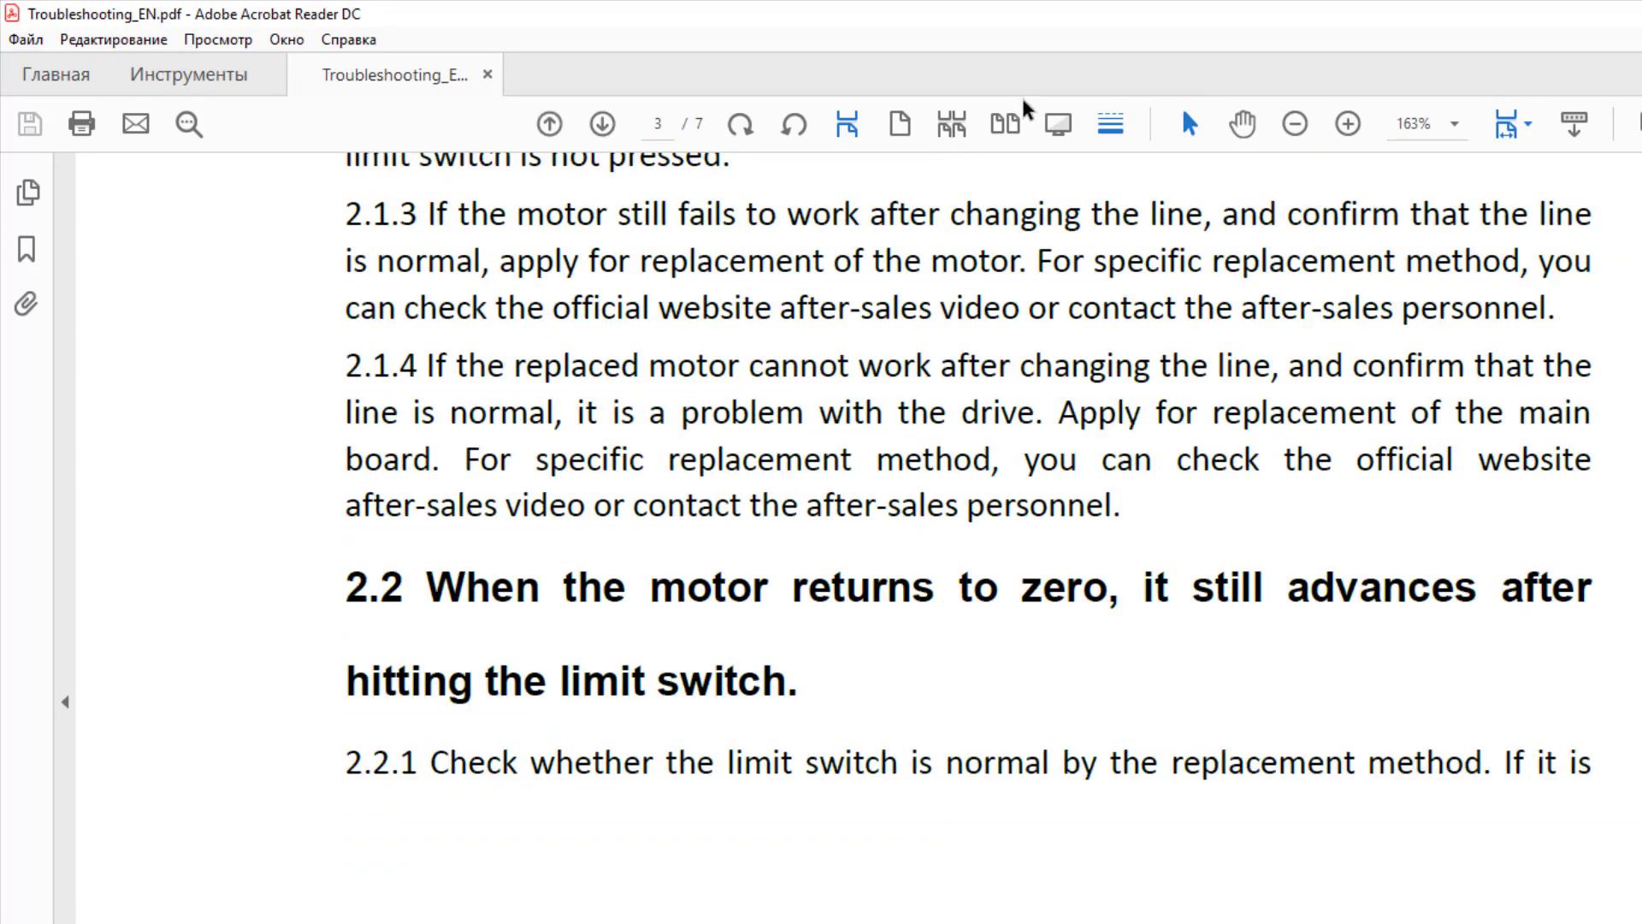
pyautogui.scroll(-1, 1396, 338)
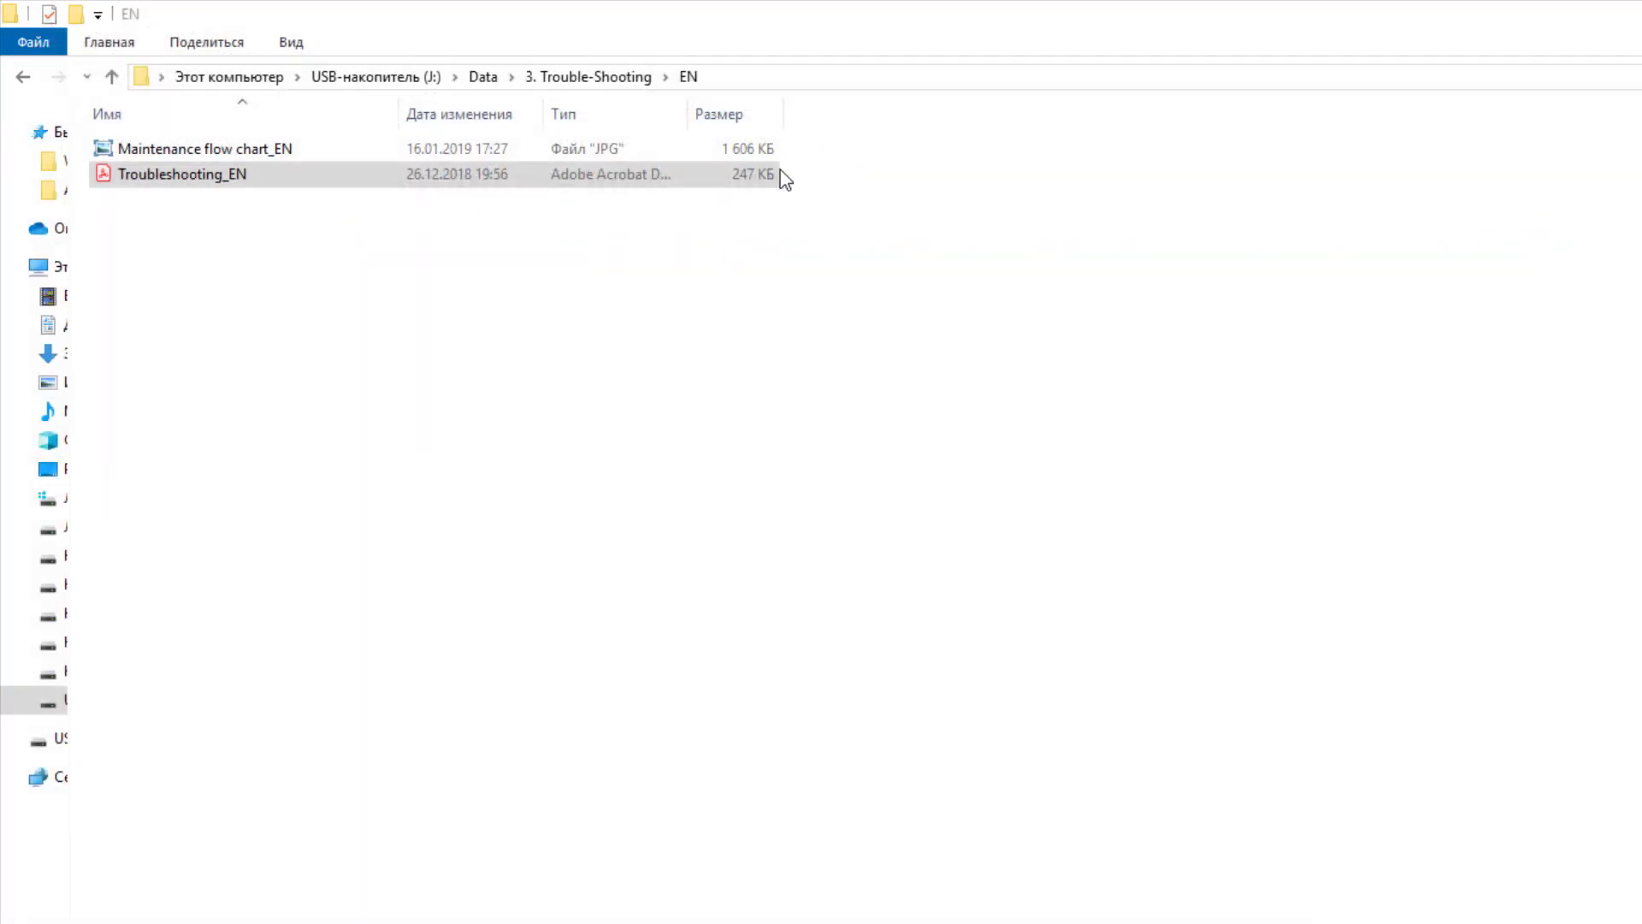
# View the test-dog PNG preview in the Test folder of 4. Model and close the image
pyautogui.click(484, 78)
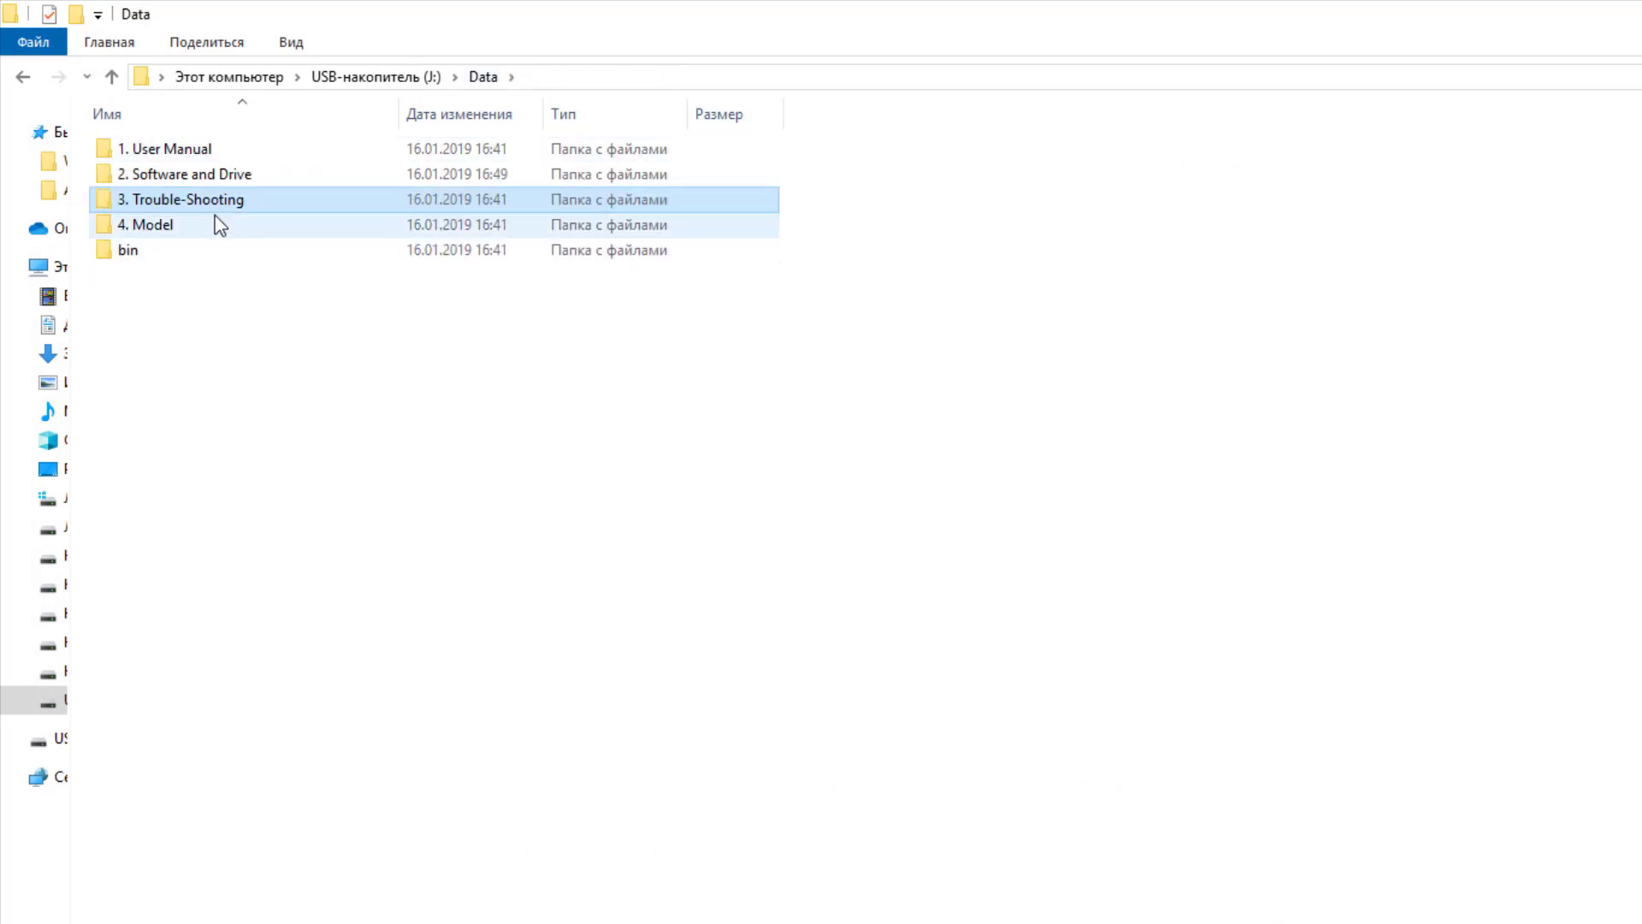
pyautogui.doubleClick(168, 224)
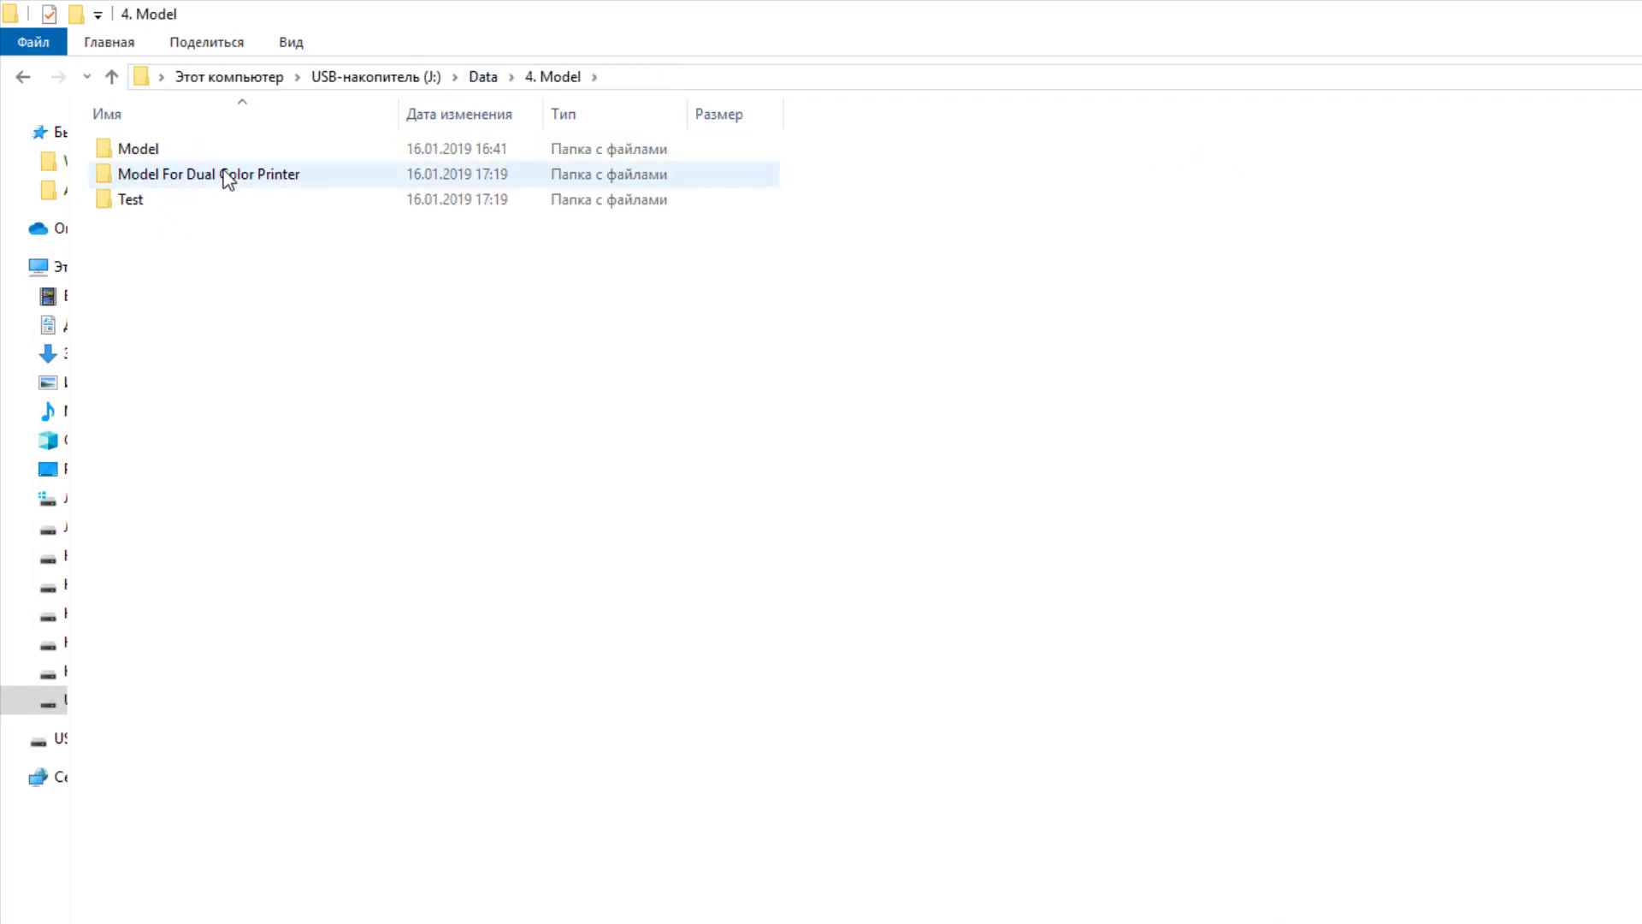
pyautogui.doubleClick(145, 203)
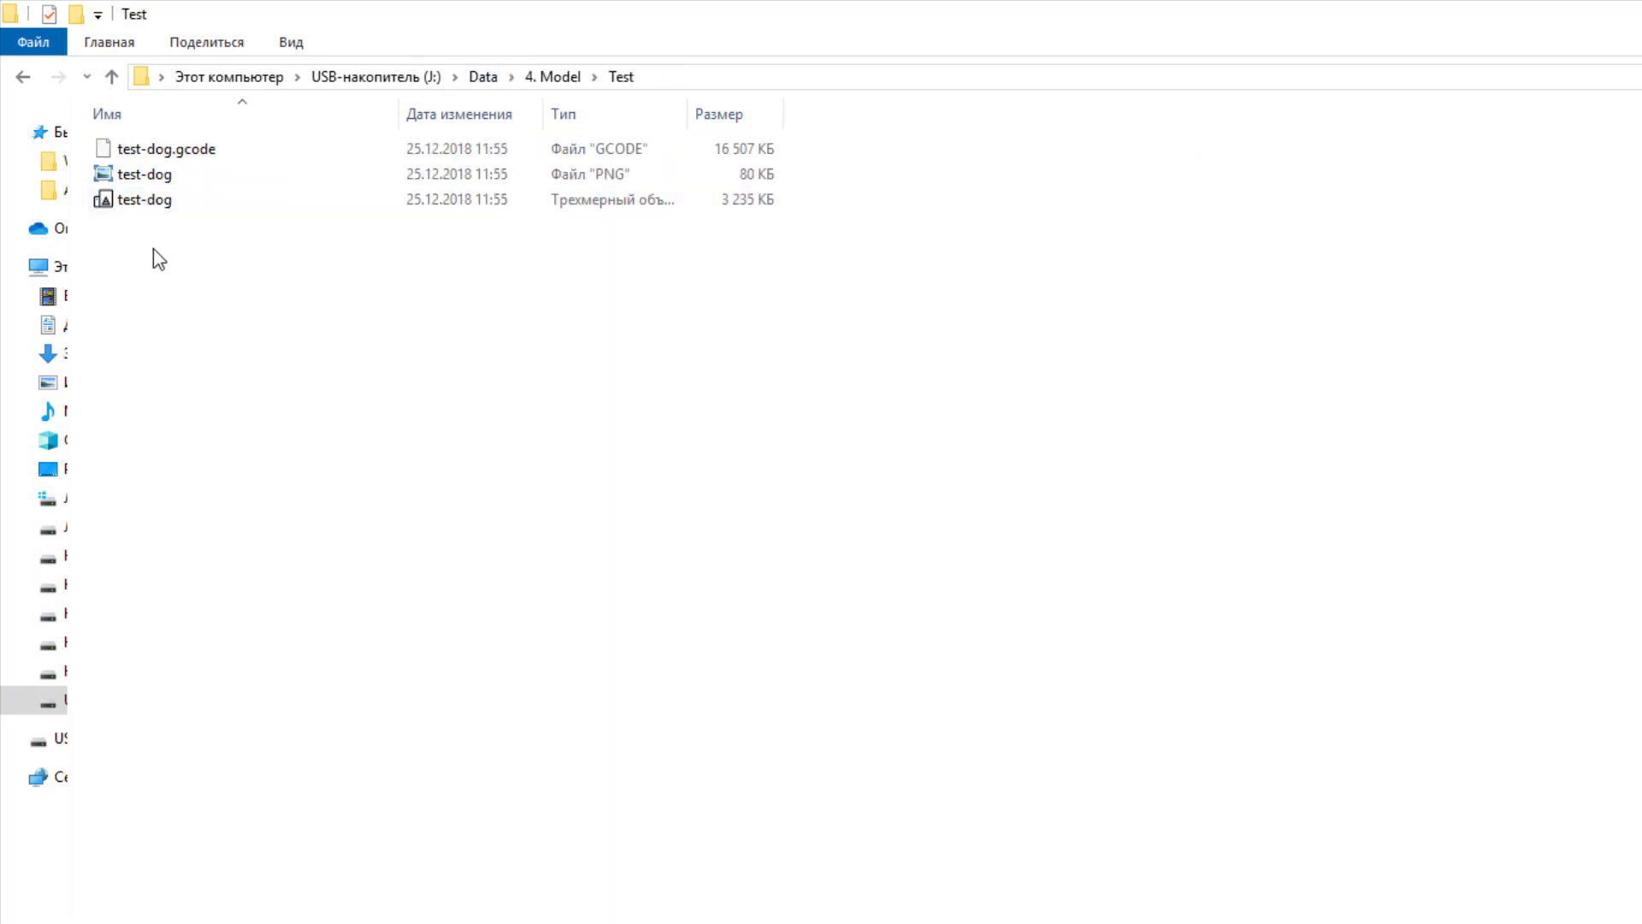
pyautogui.click(129, 205)
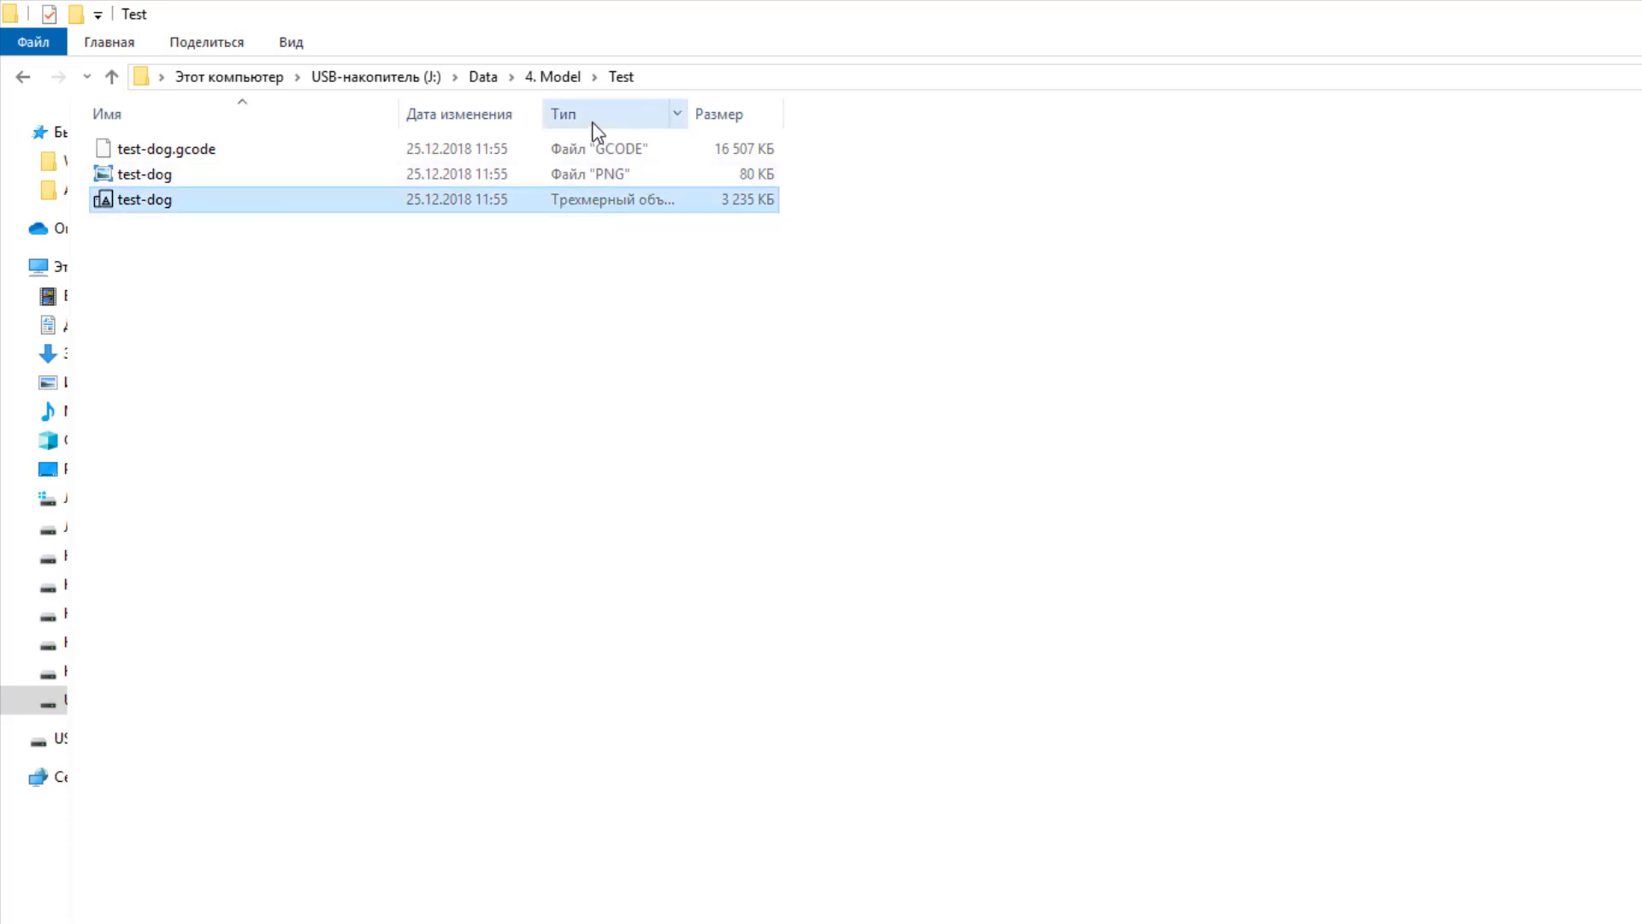
pyautogui.doubleClick(130, 175)
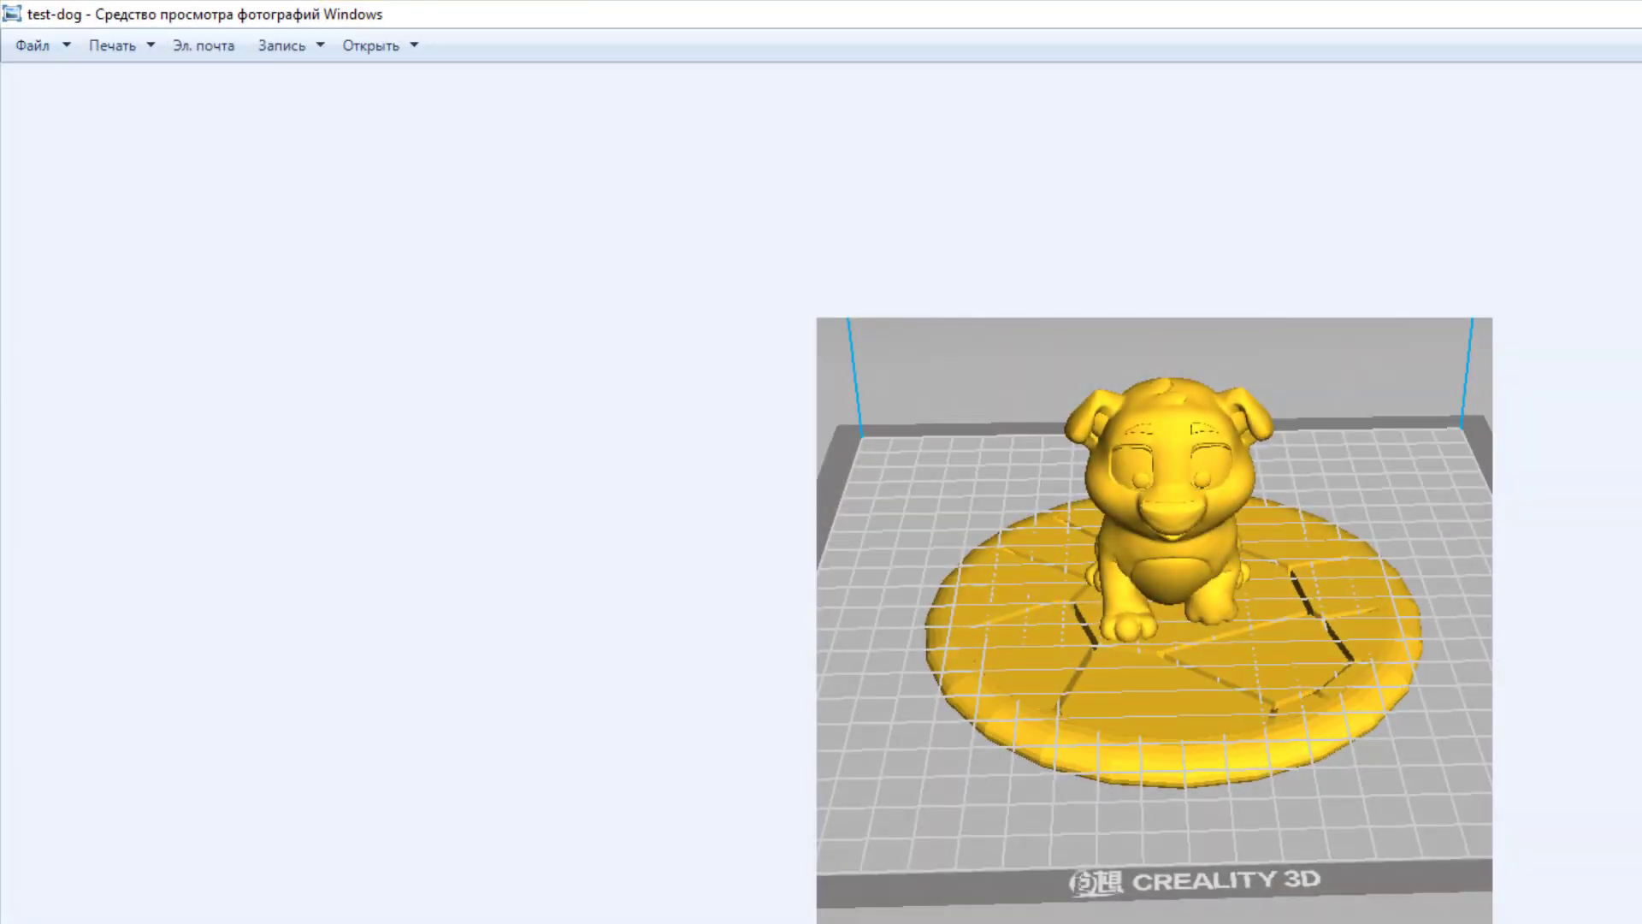
pyautogui.hotkey('alt', 'F4')
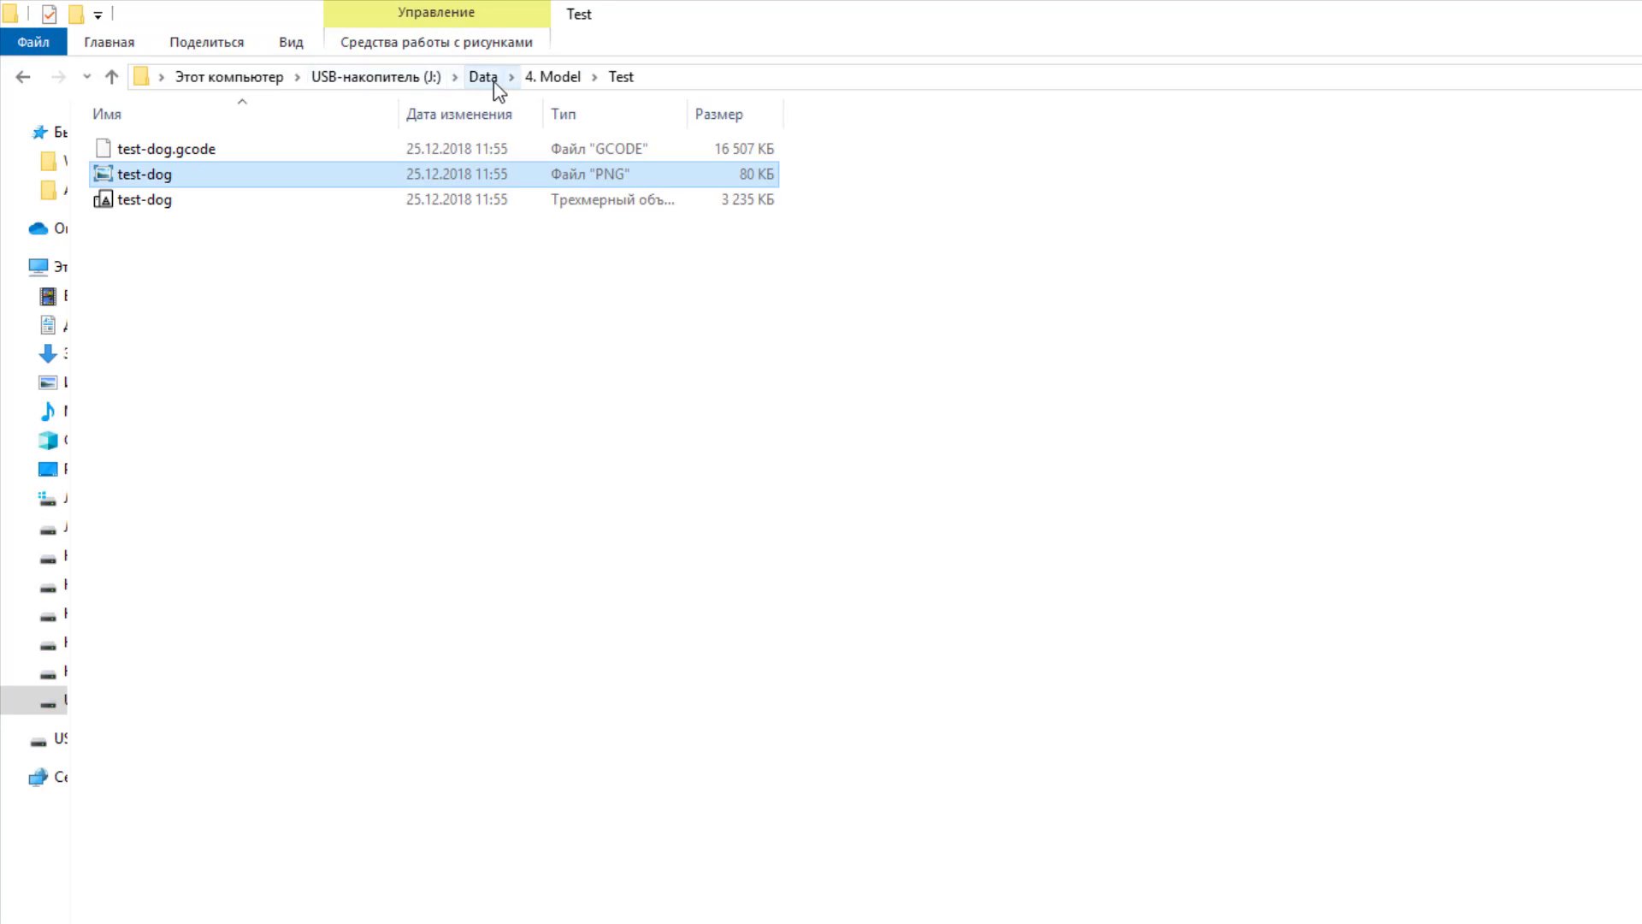
# Look inside the bin folder under Data and return to the root of the USB drive
pyautogui.click(487, 81)
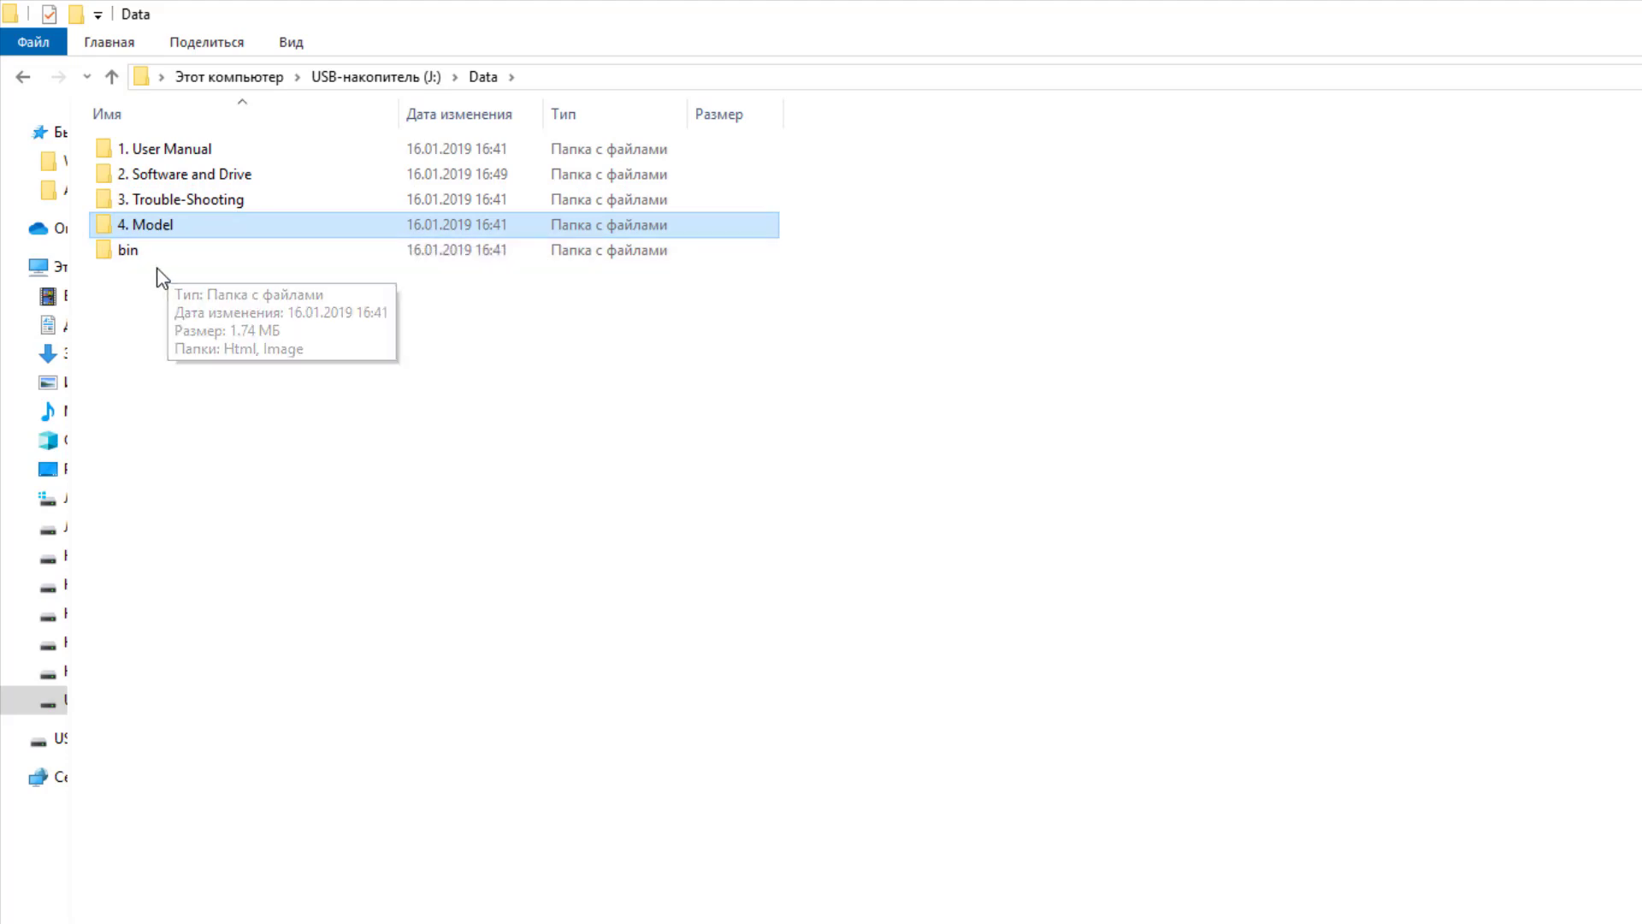
pyautogui.doubleClick(129, 249)
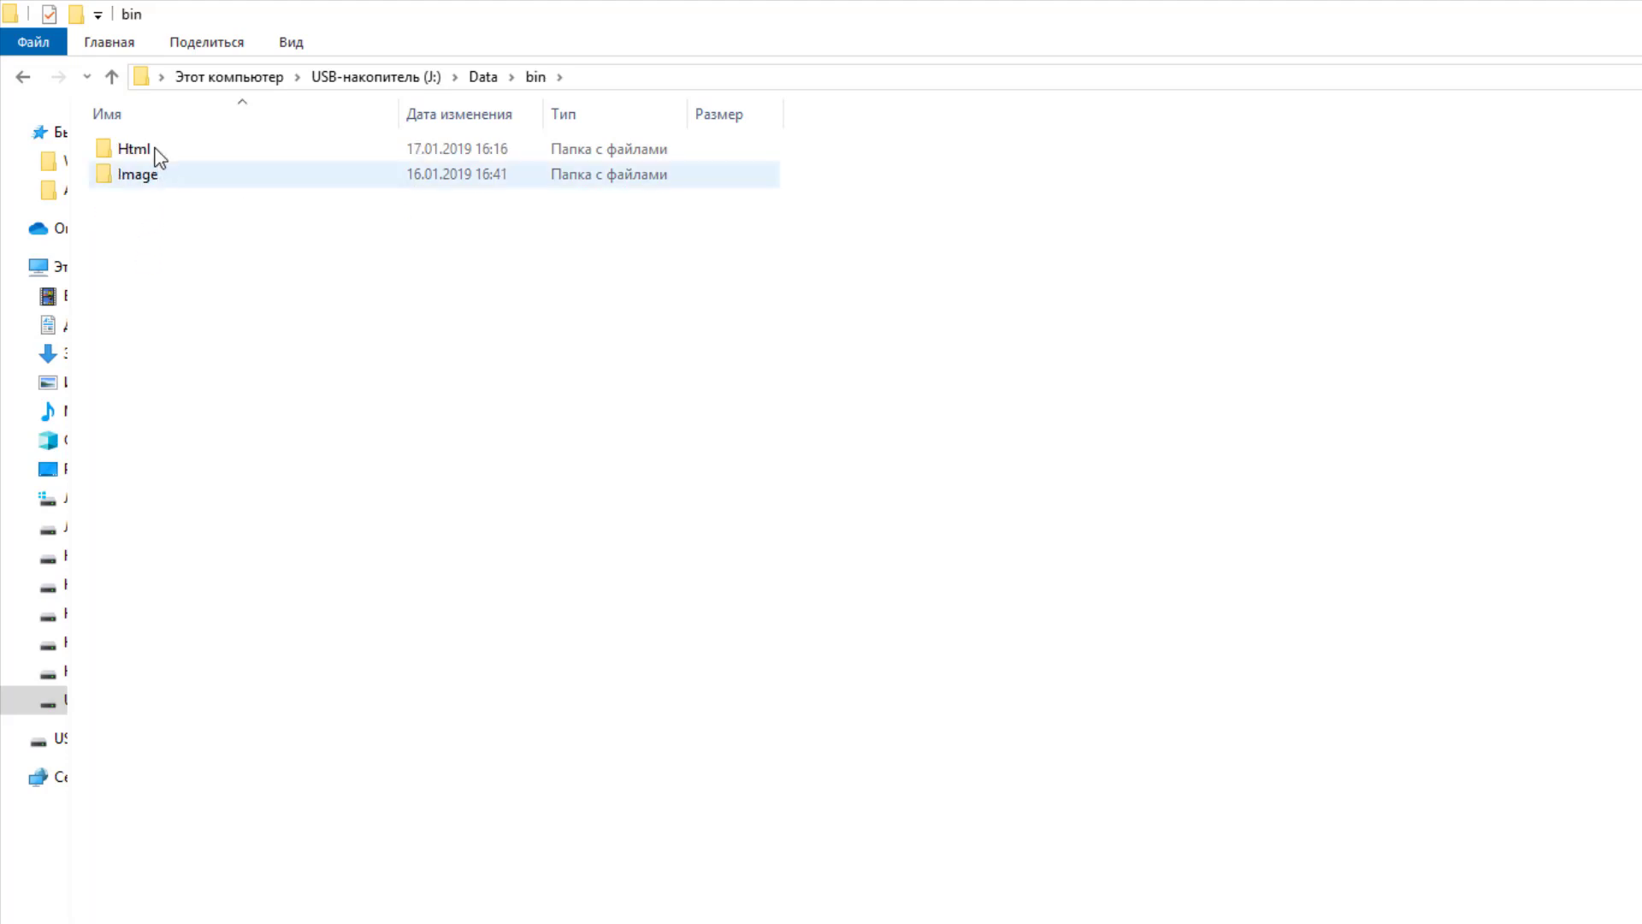
pyautogui.click(402, 83)
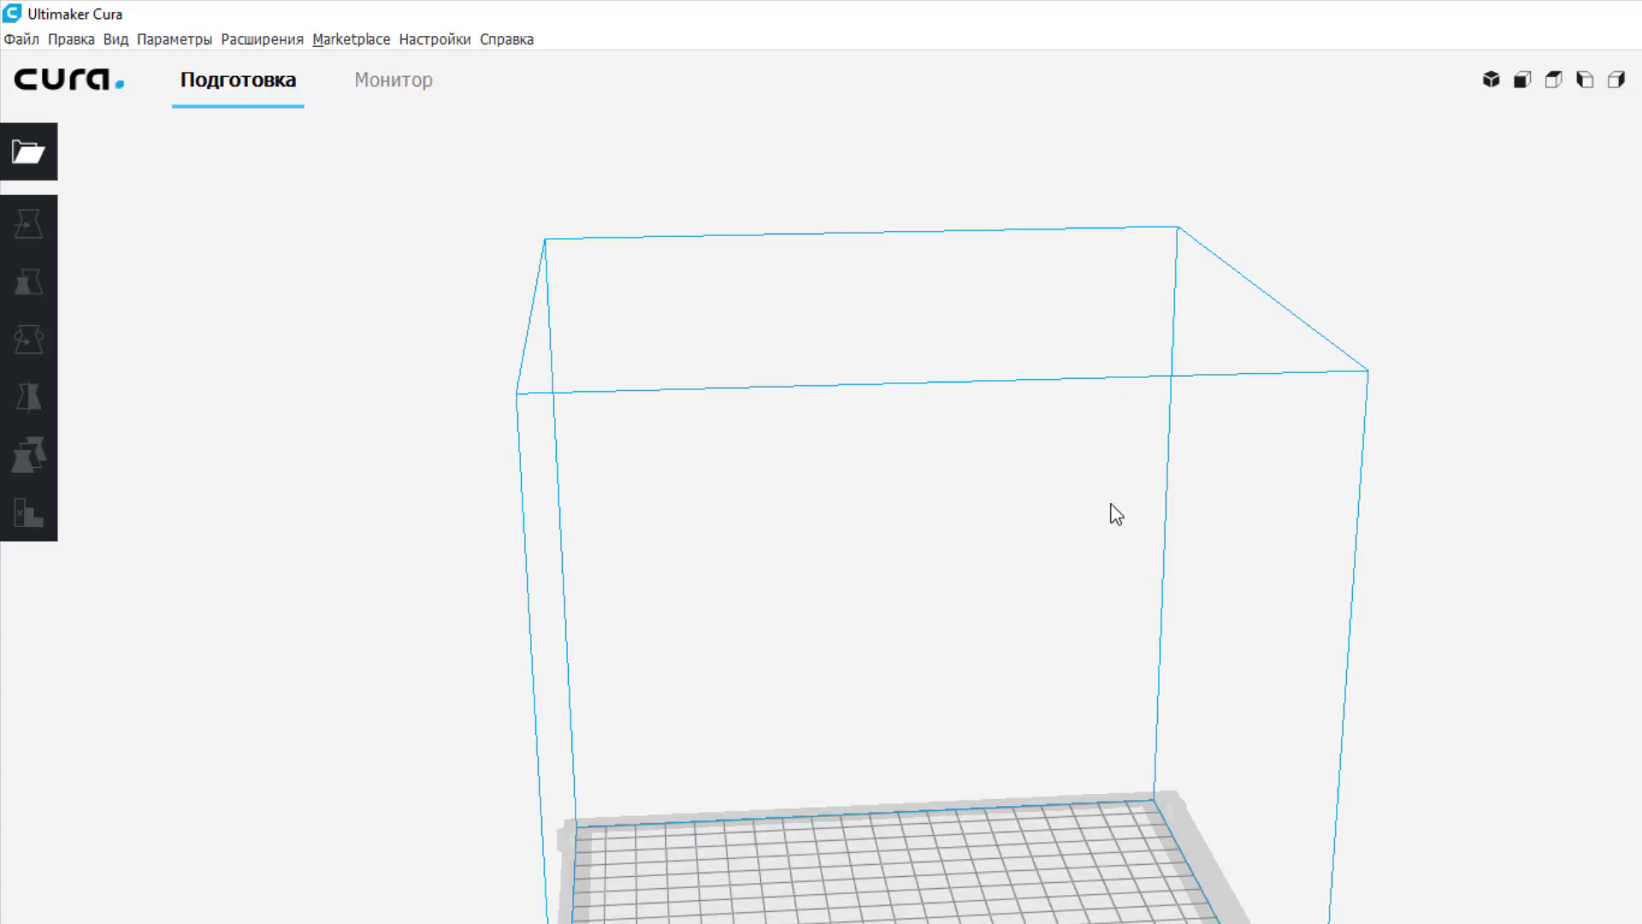
# Add the Creality Ender-3 from the Other group as a new local printer in the printer preferences
pyautogui.click(18, 40)
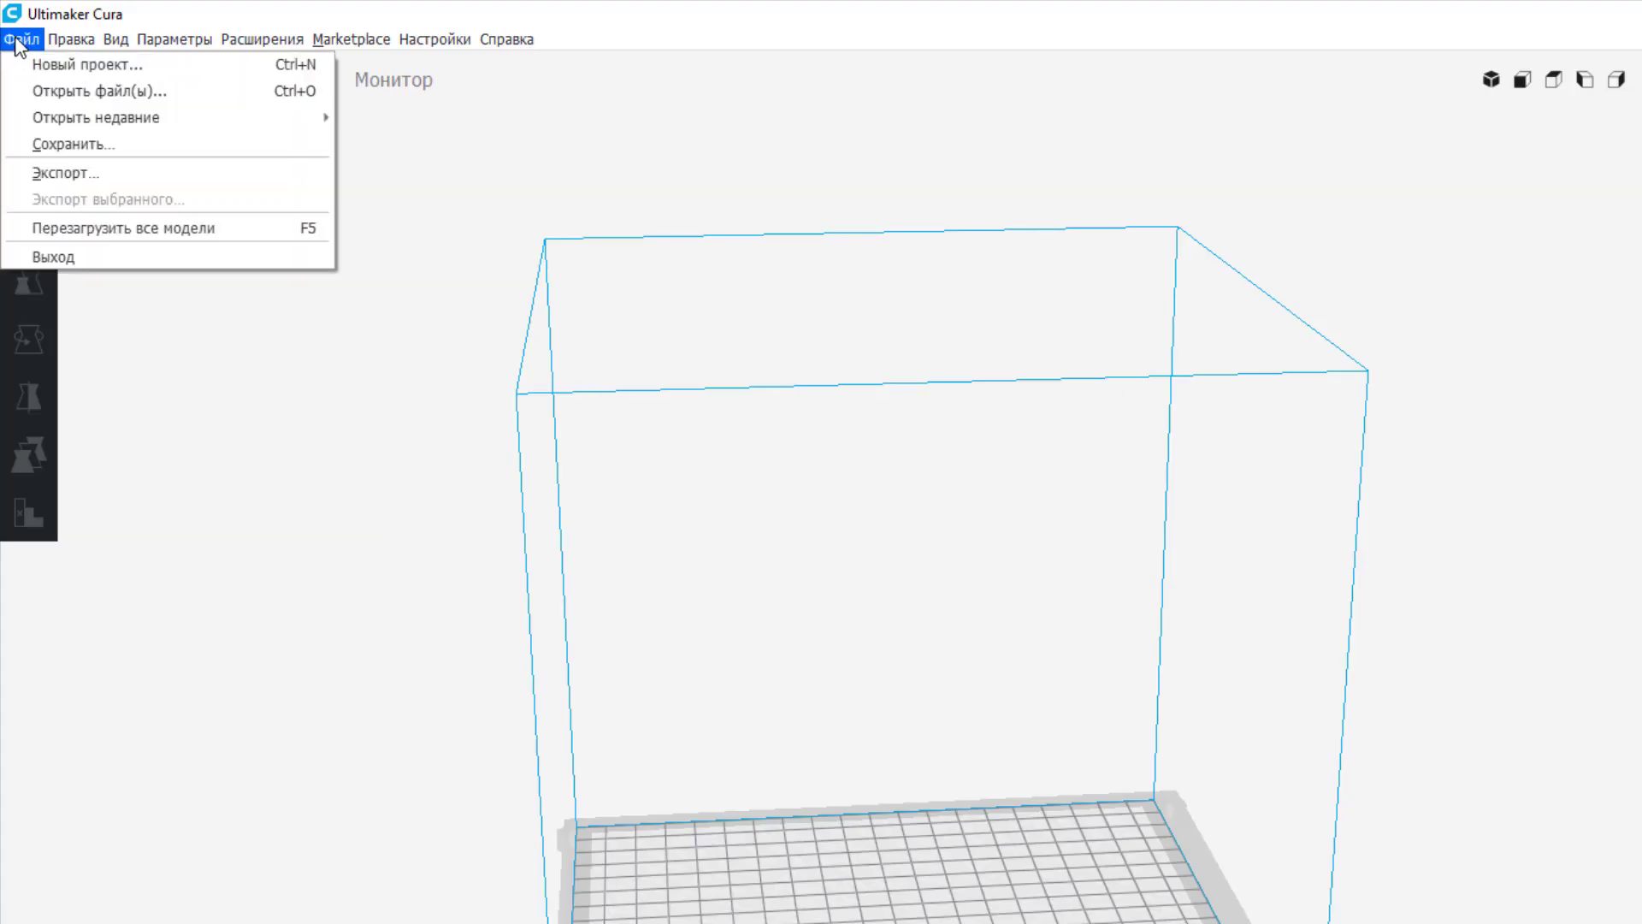
pyautogui.click(446, 65)
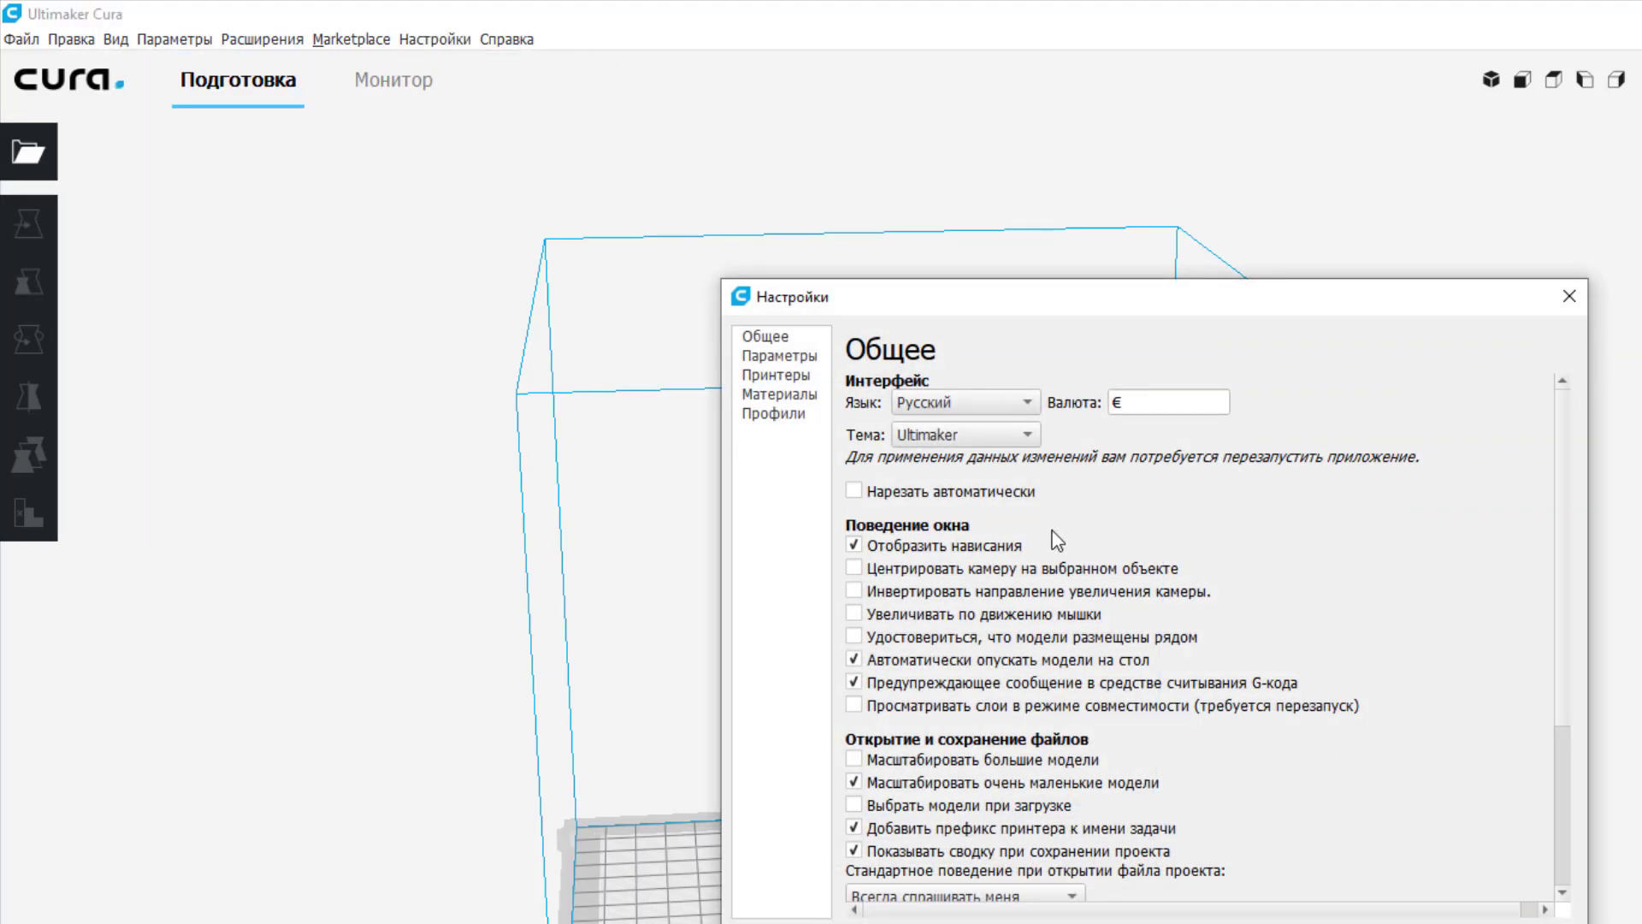
pyautogui.click(779, 355)
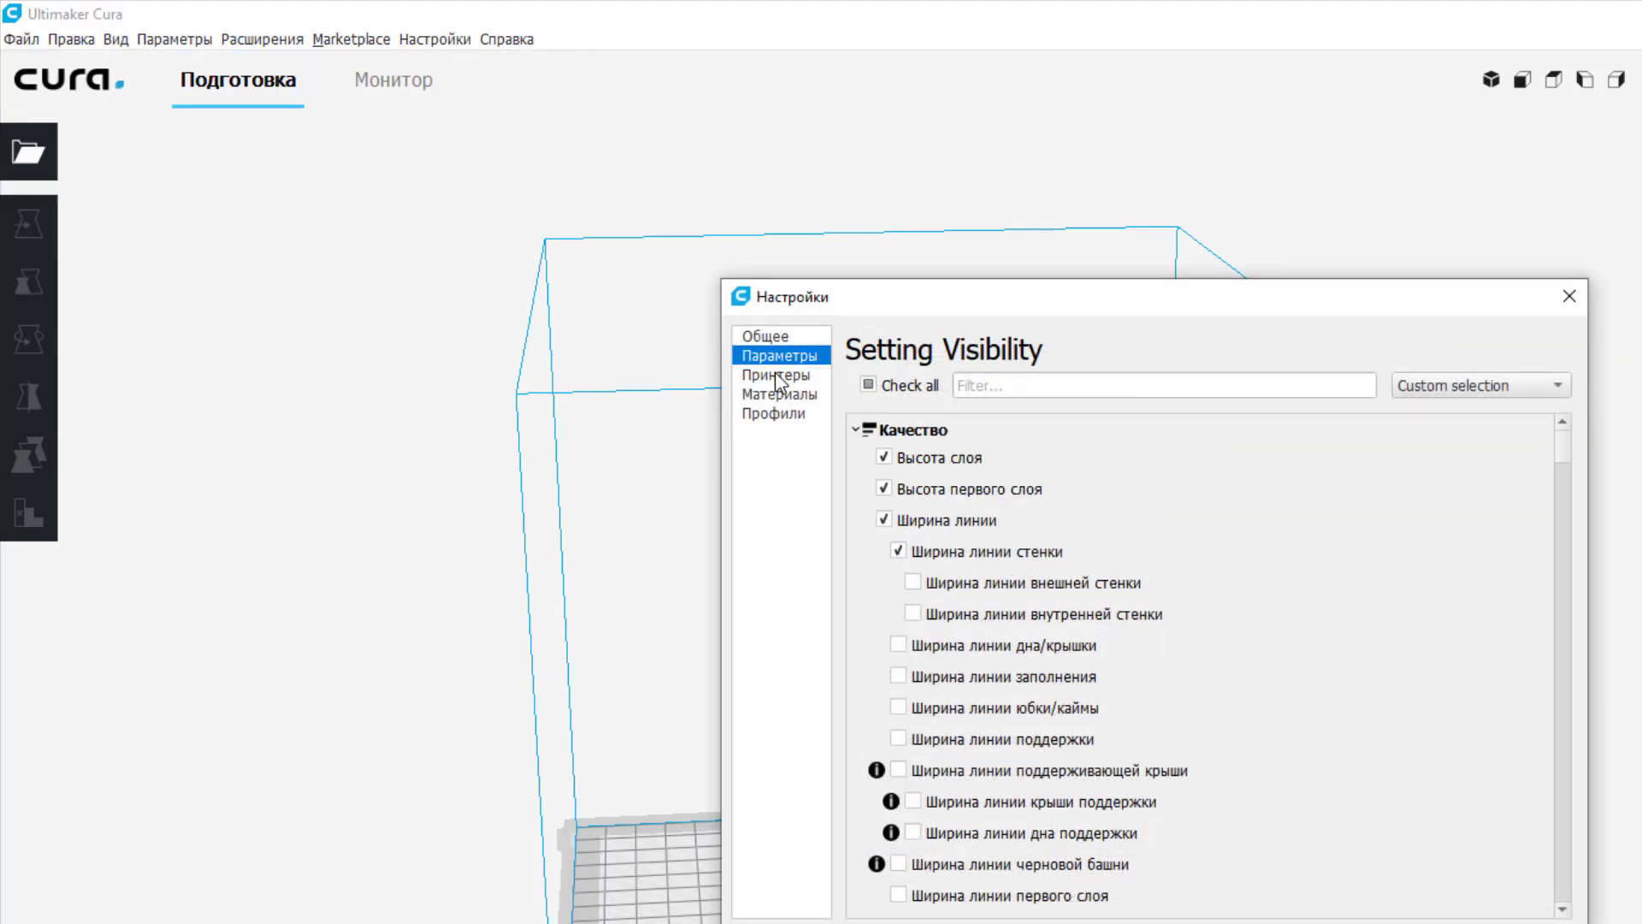
pyautogui.click(778, 376)
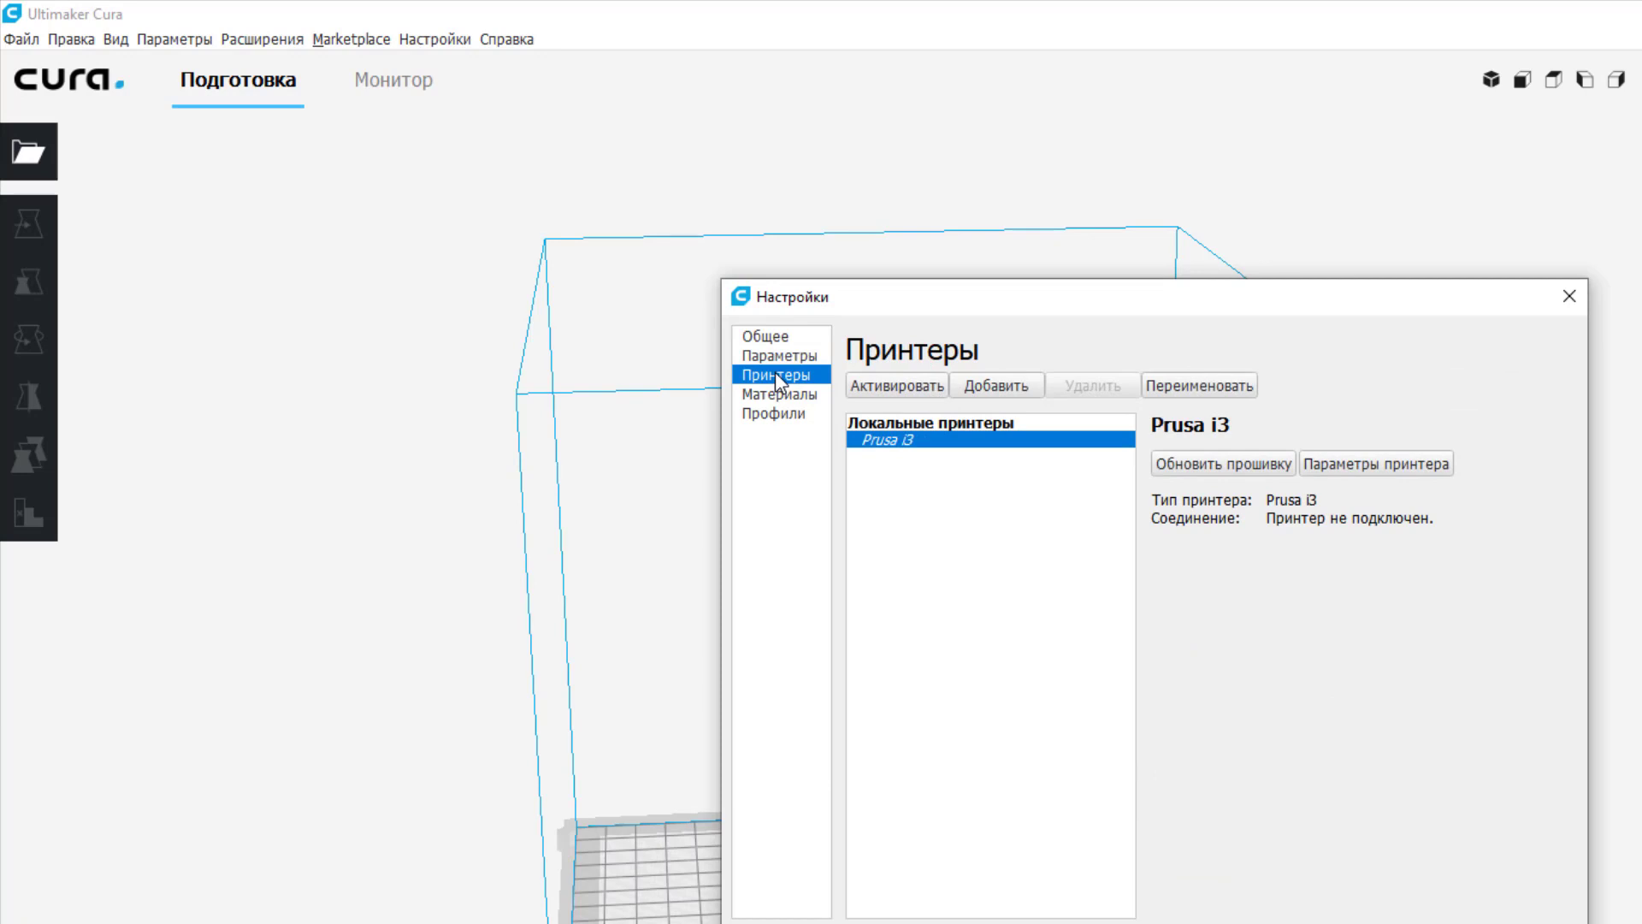
pyautogui.click(997, 386)
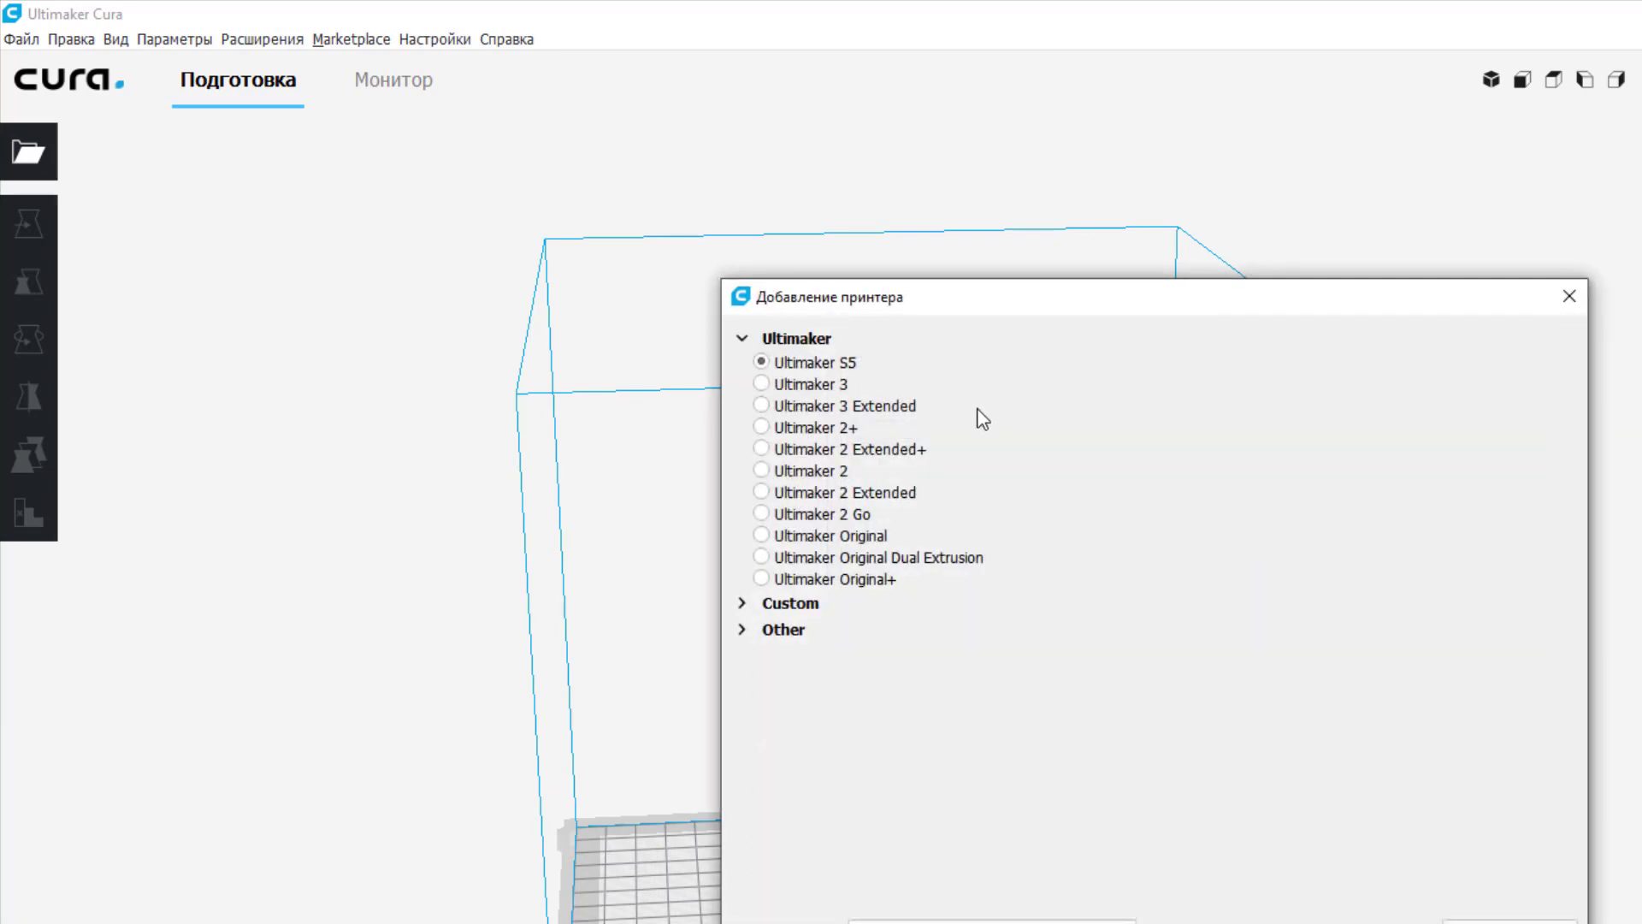
pyautogui.click(740, 629)
pyautogui.scroll(-2, 871, 676)
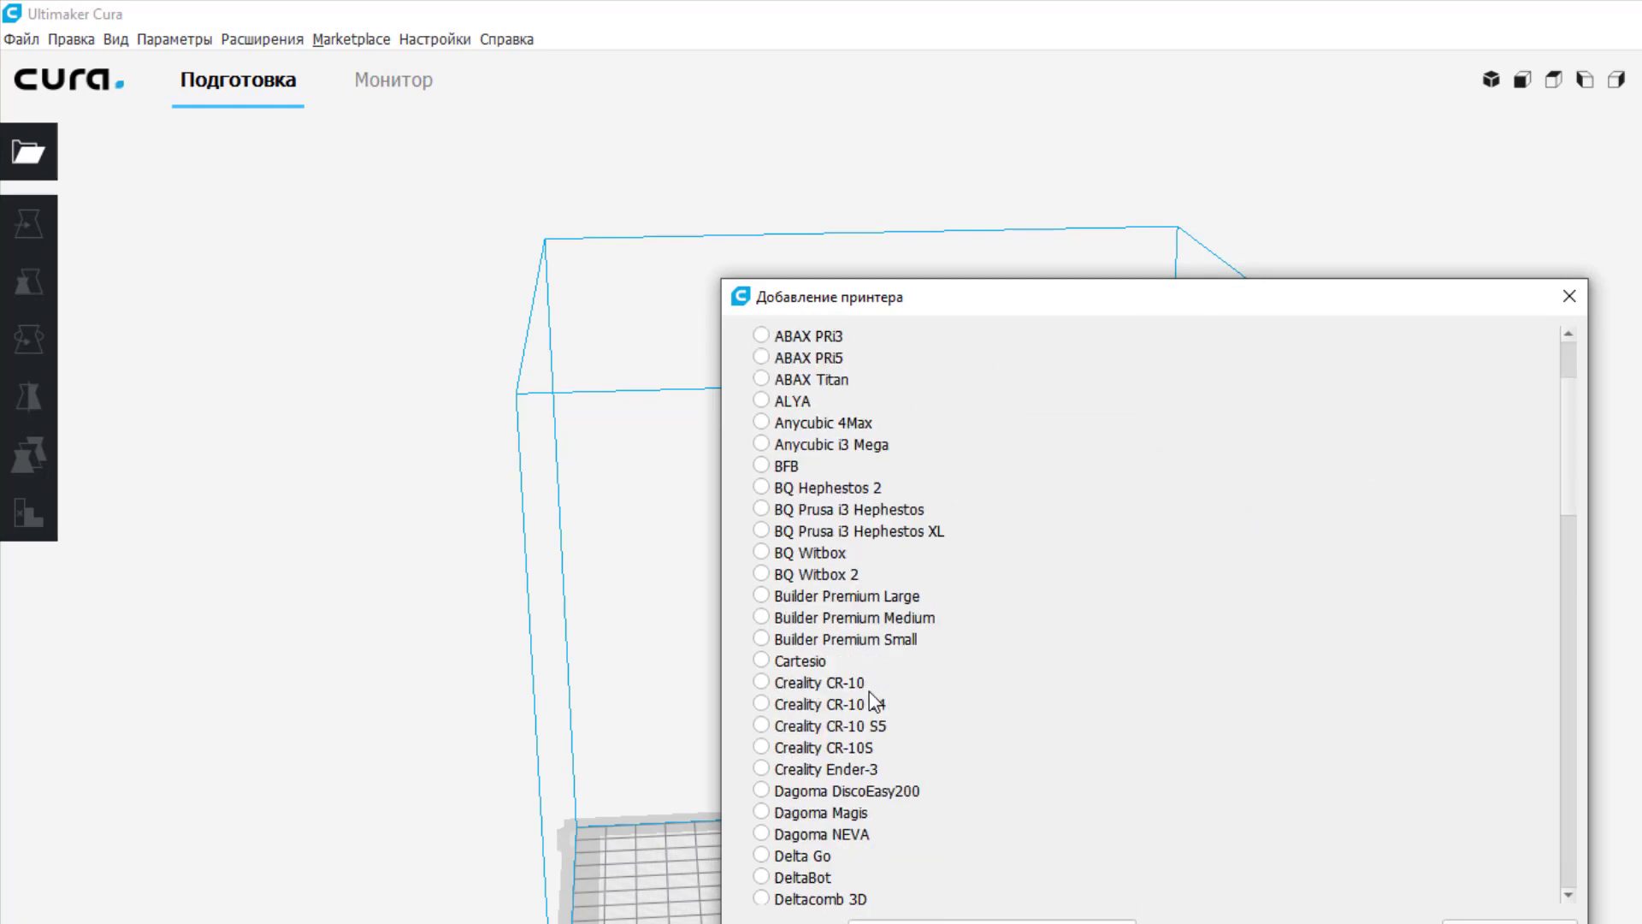
pyautogui.scroll(-1, 842, 778)
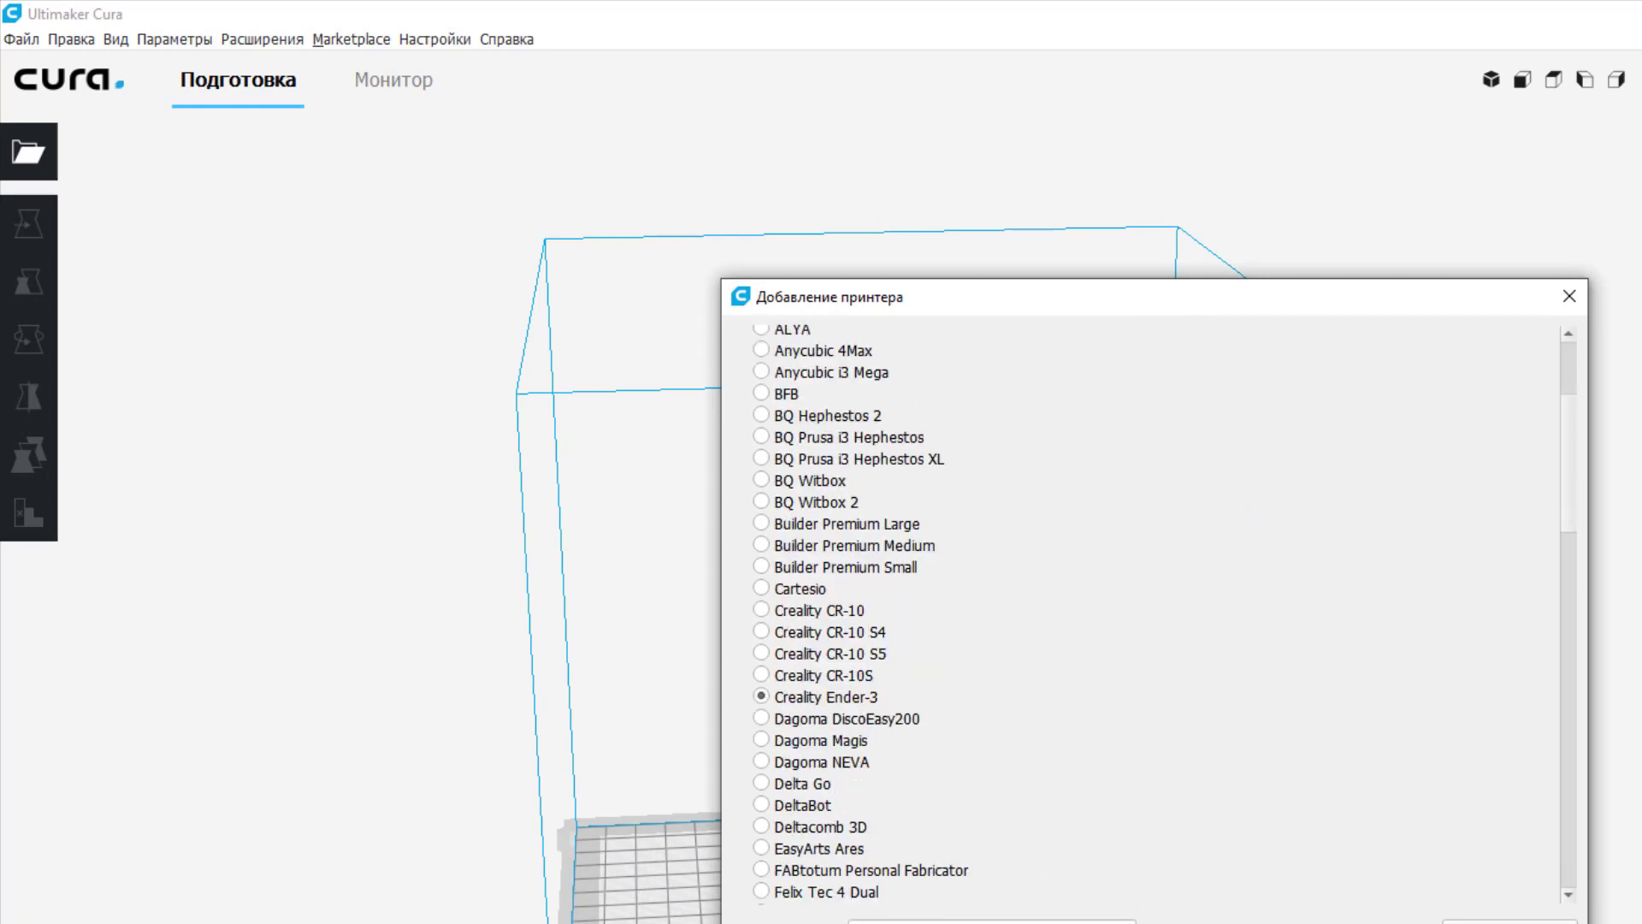
pyautogui.click(1509, 921)
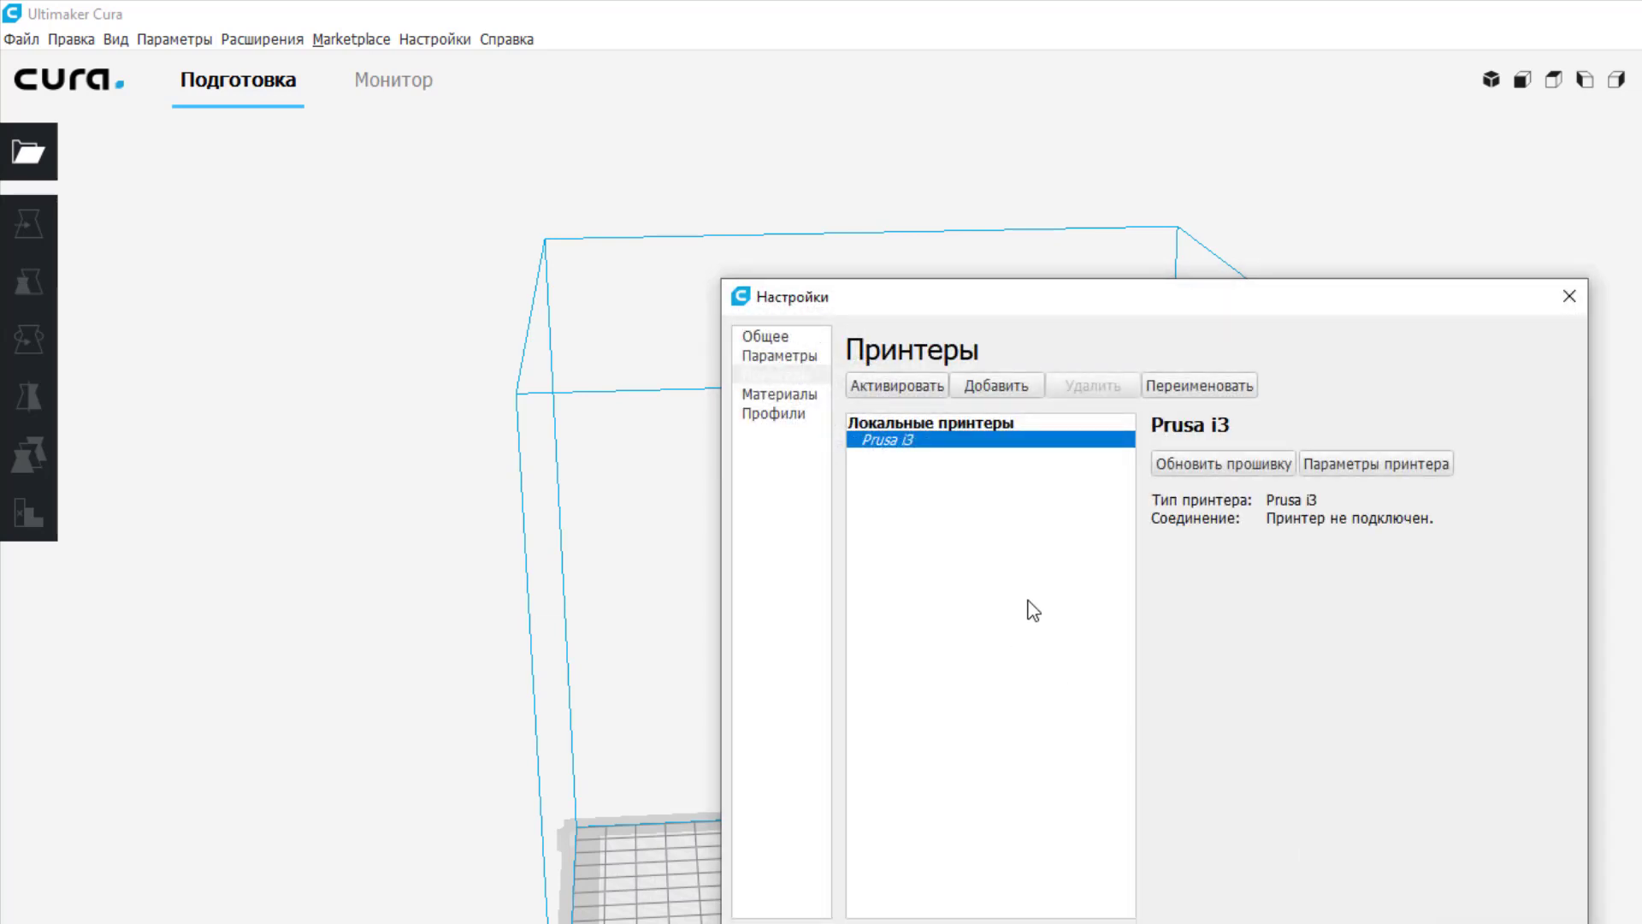
# Examine the Creality Ender-3's machine and Extruder 1 parameters, close the preferences and check the material list
pyautogui.click(1412, 467)
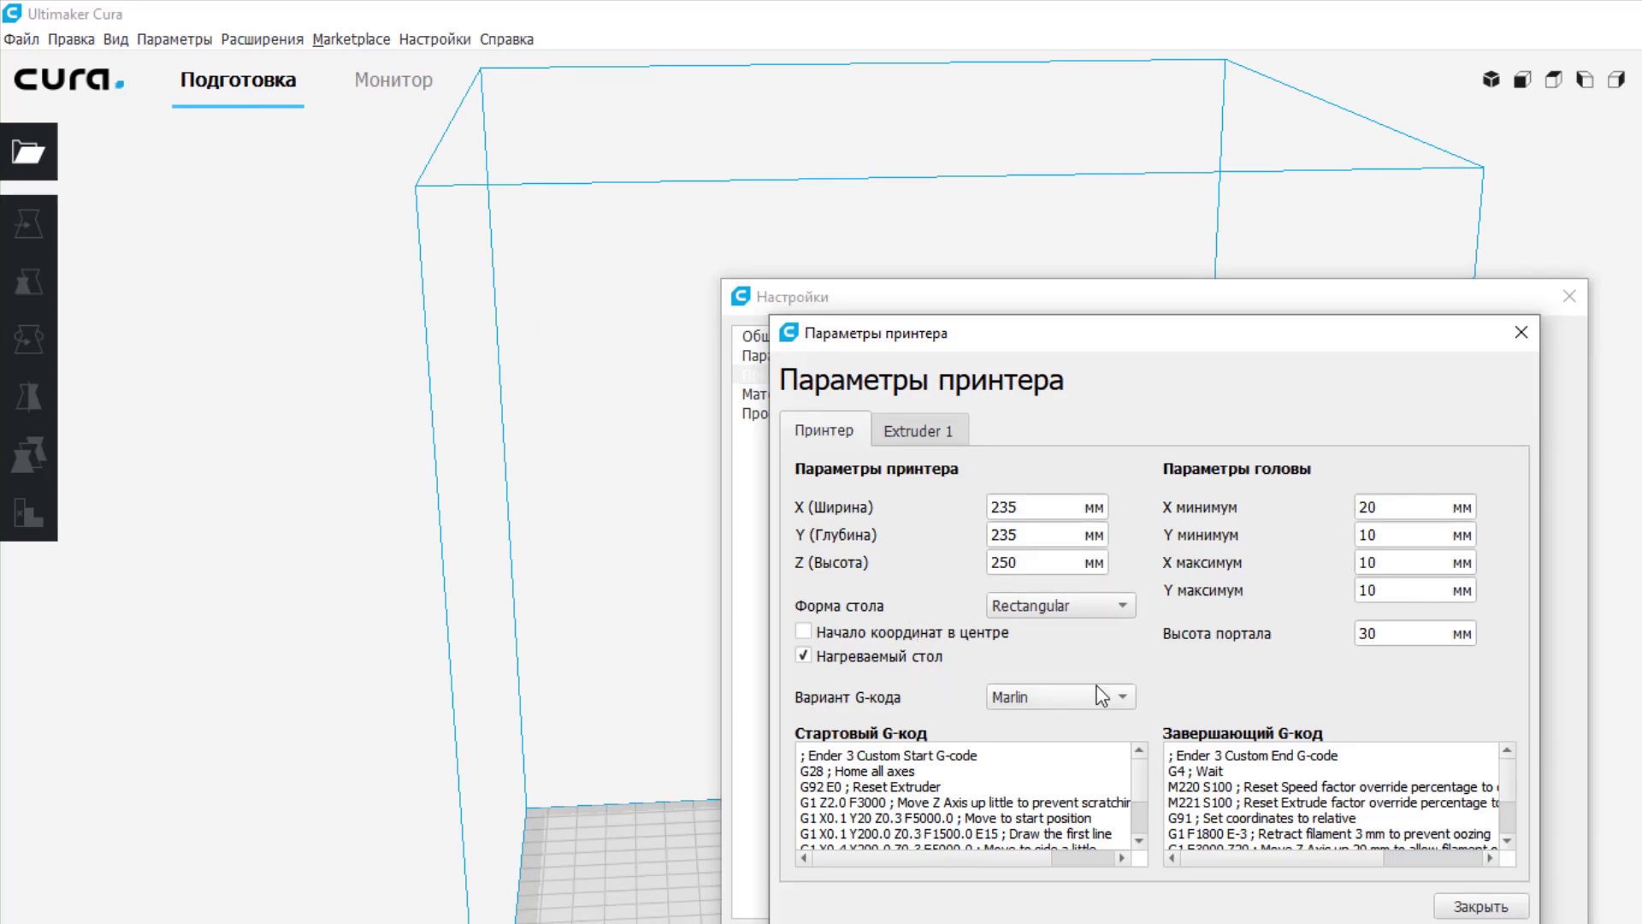
pyautogui.scroll(-2, 1024, 824)
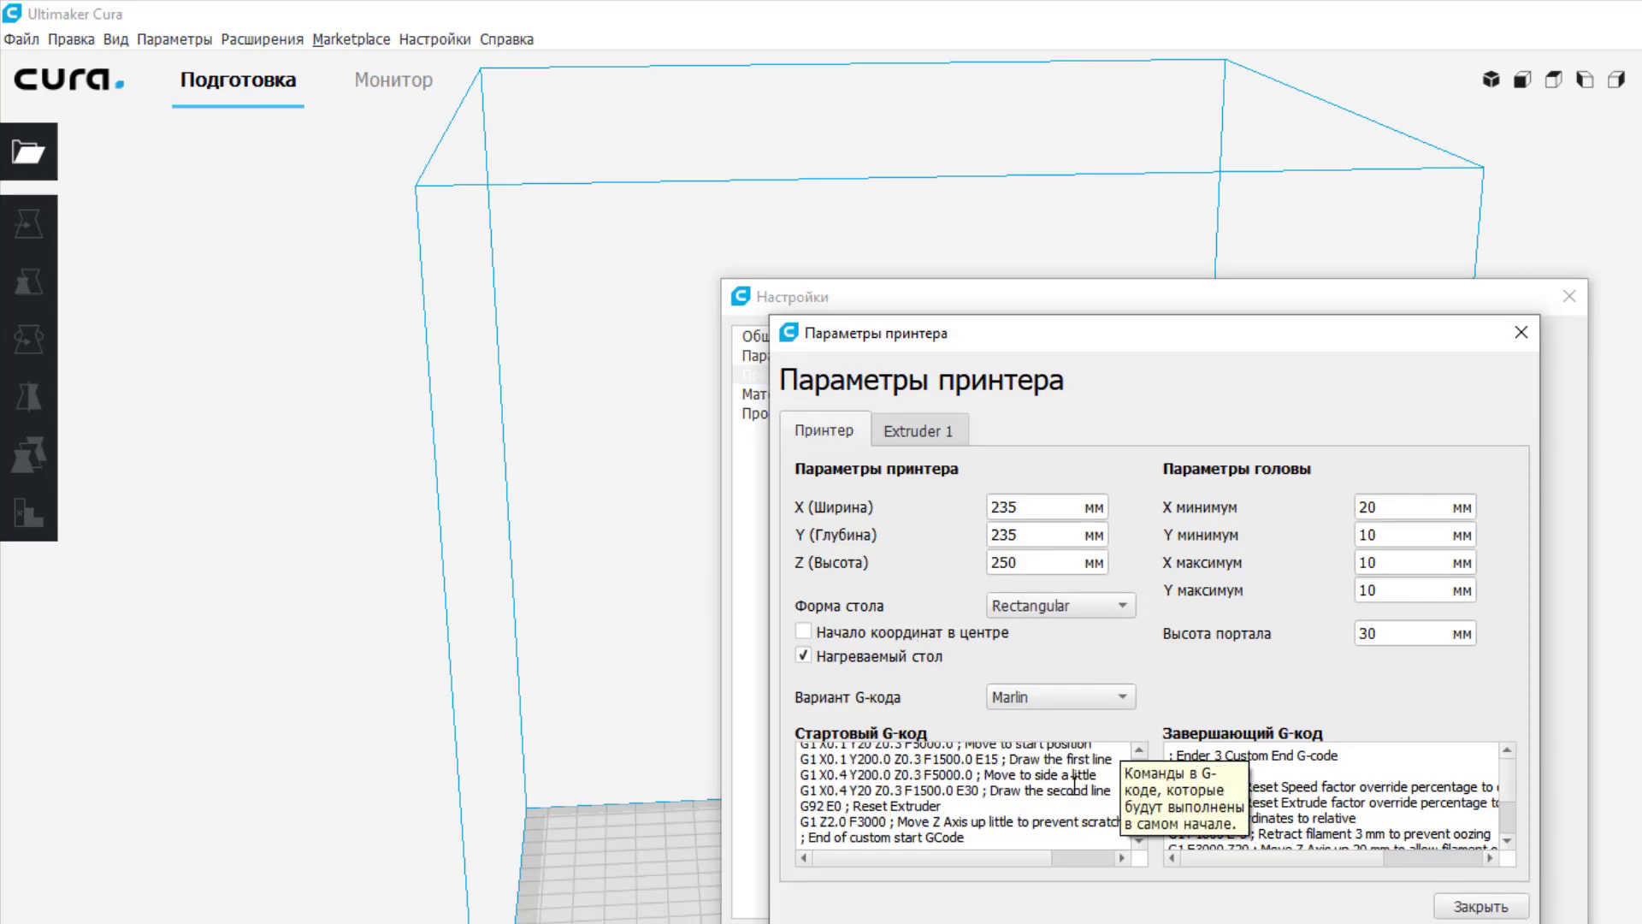
pyautogui.click(1484, 910)
pyautogui.click(1269, 470)
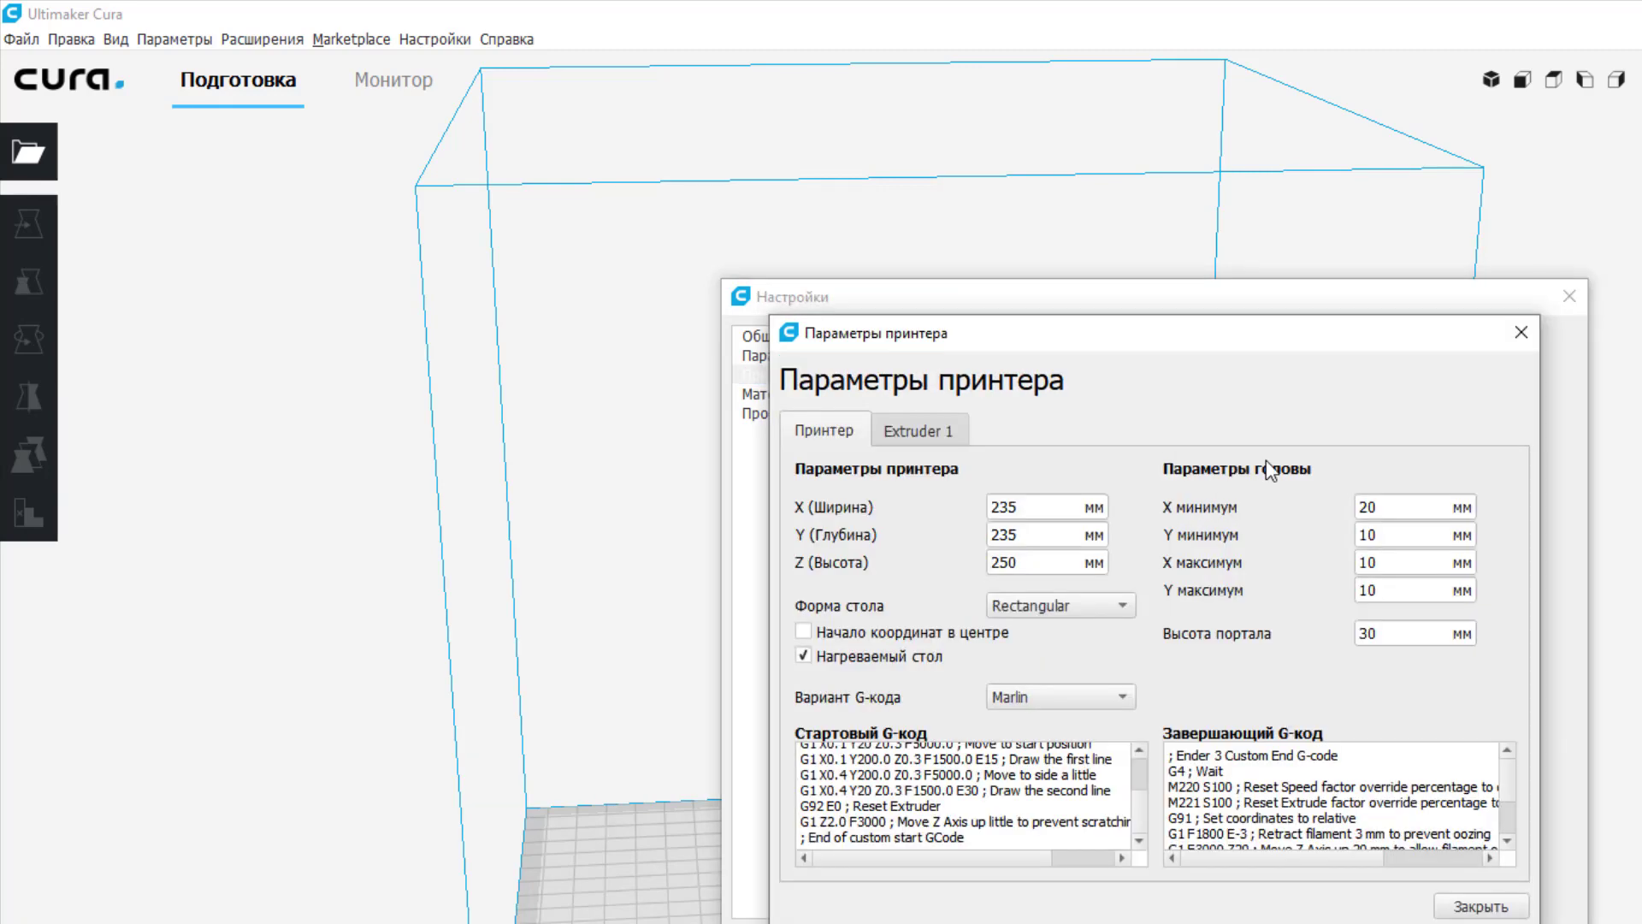
pyautogui.click(919, 431)
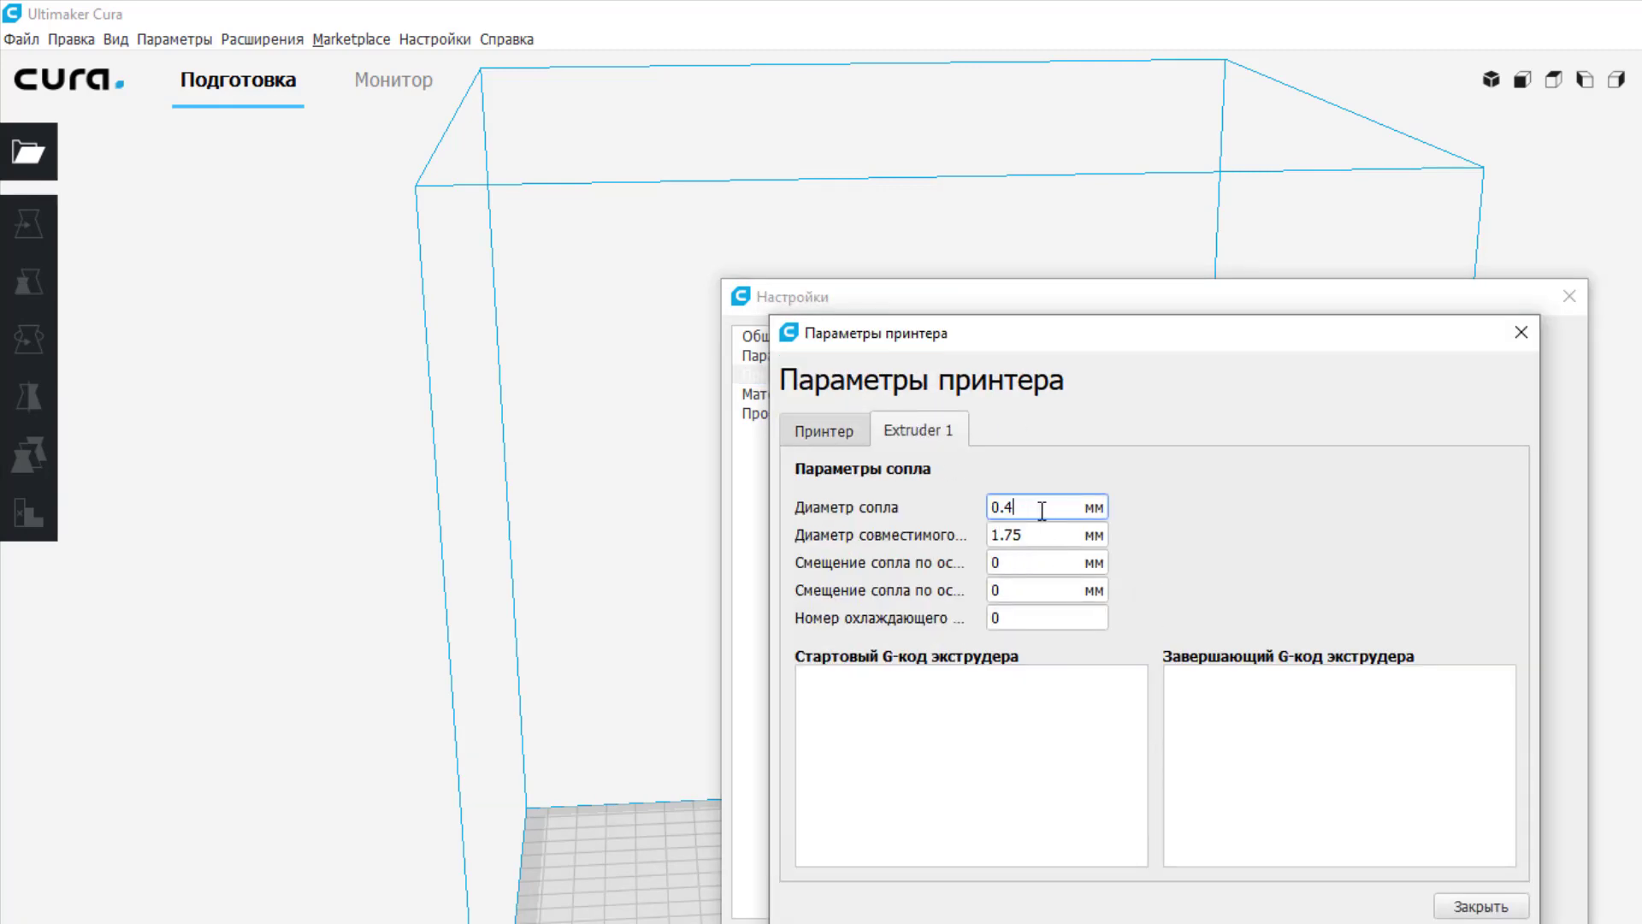
pyautogui.click(1481, 907)
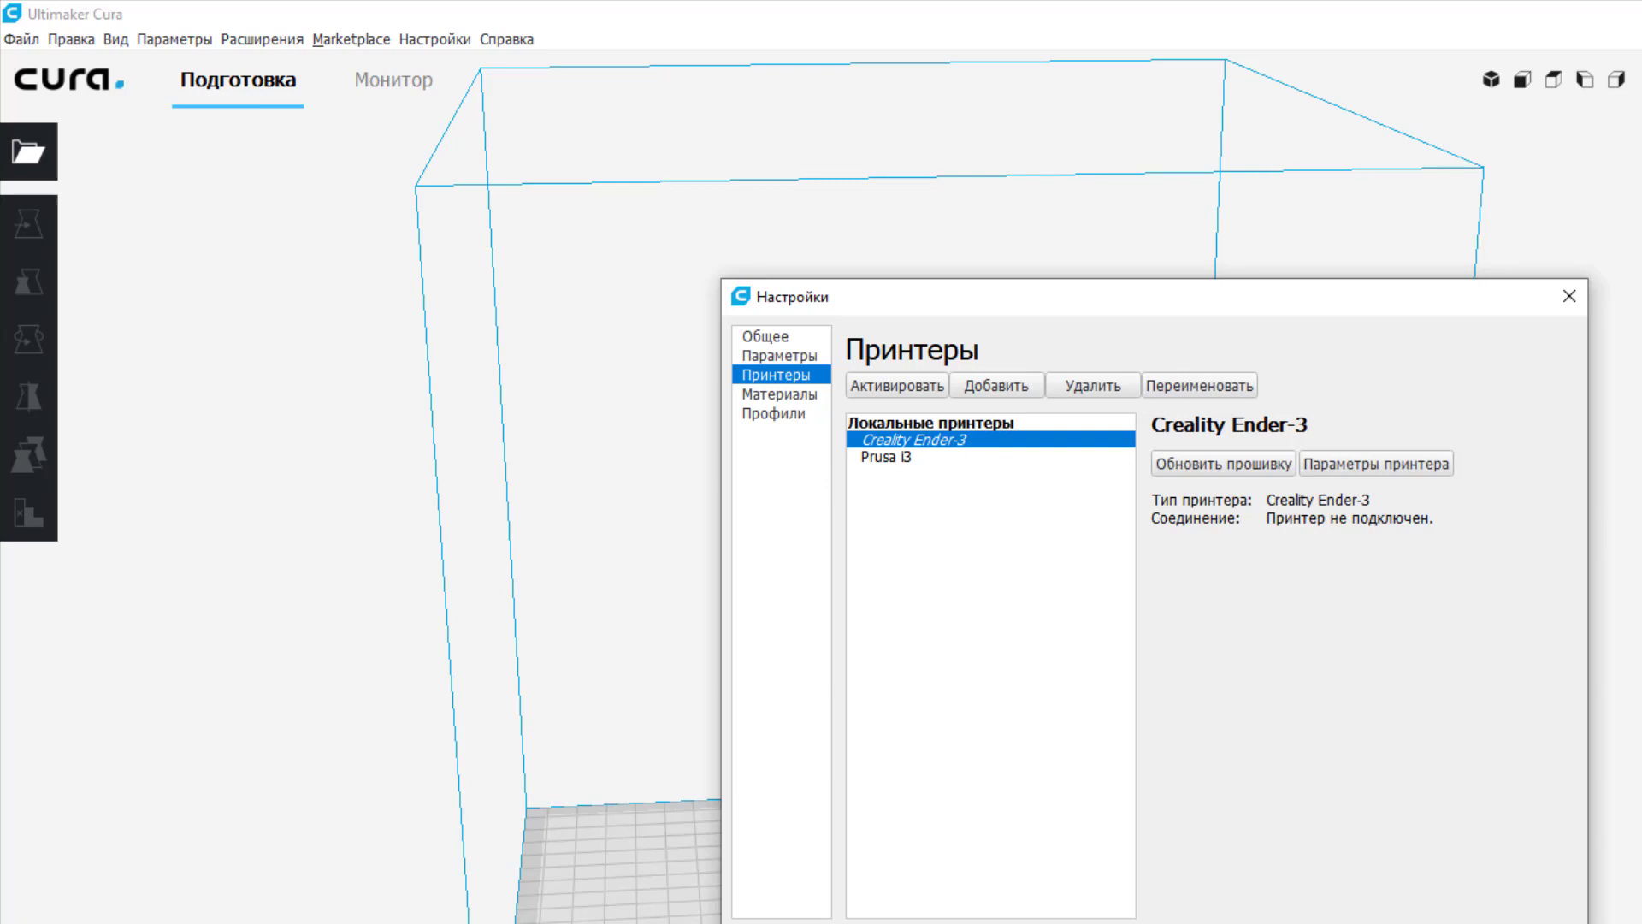
pyautogui.press('Escape')
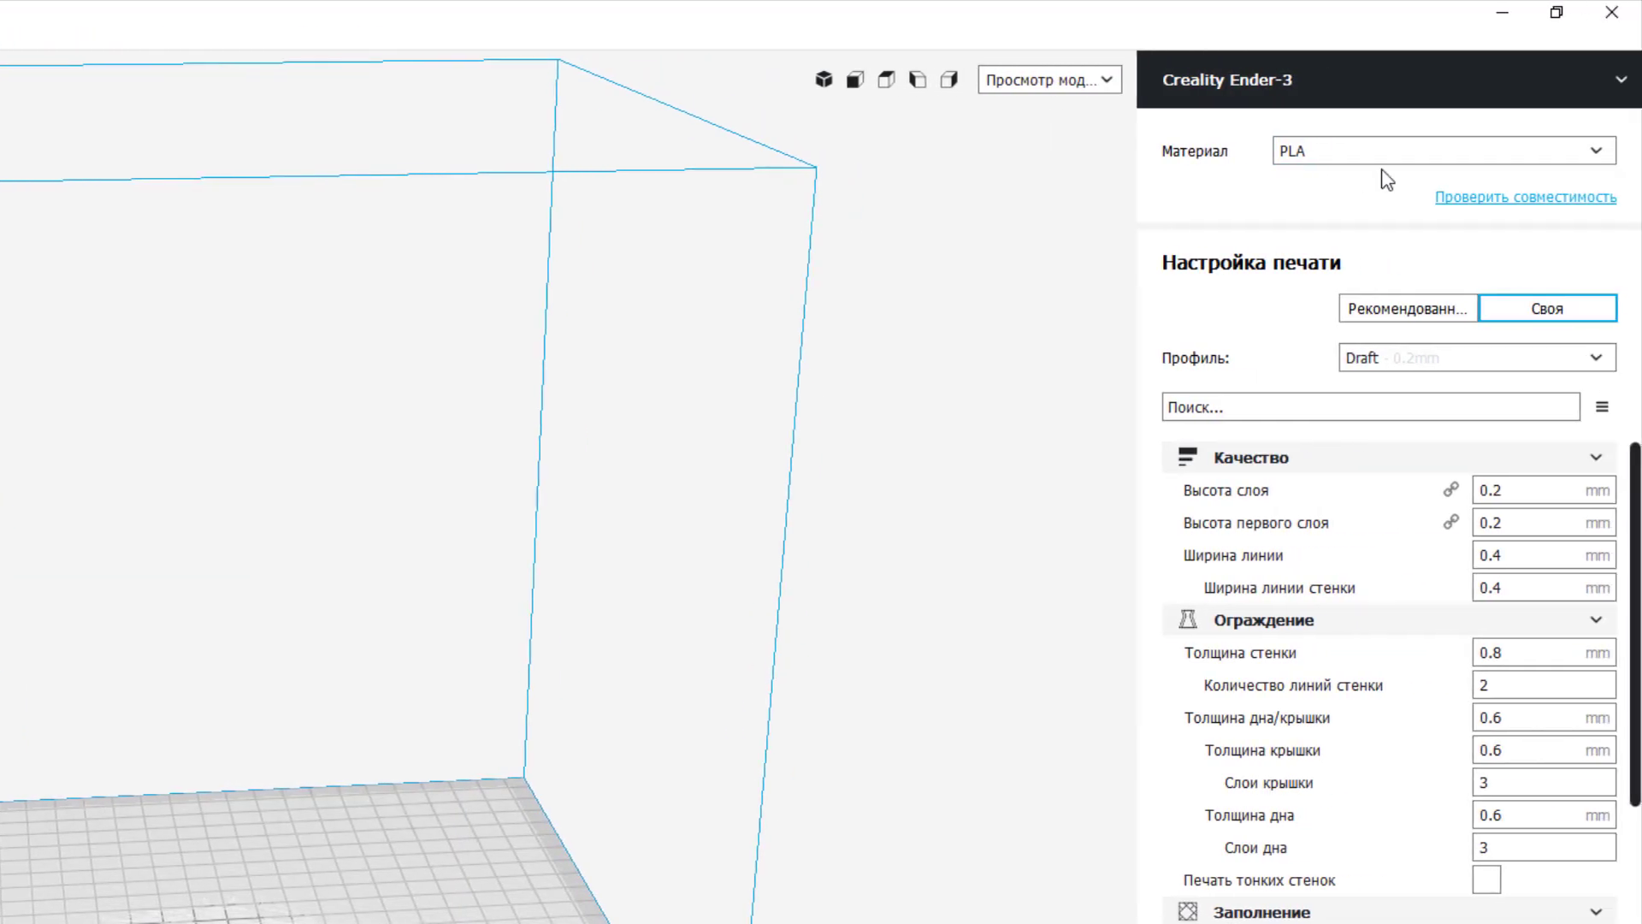
pyautogui.click(1592, 154)
pyautogui.click(1596, 154)
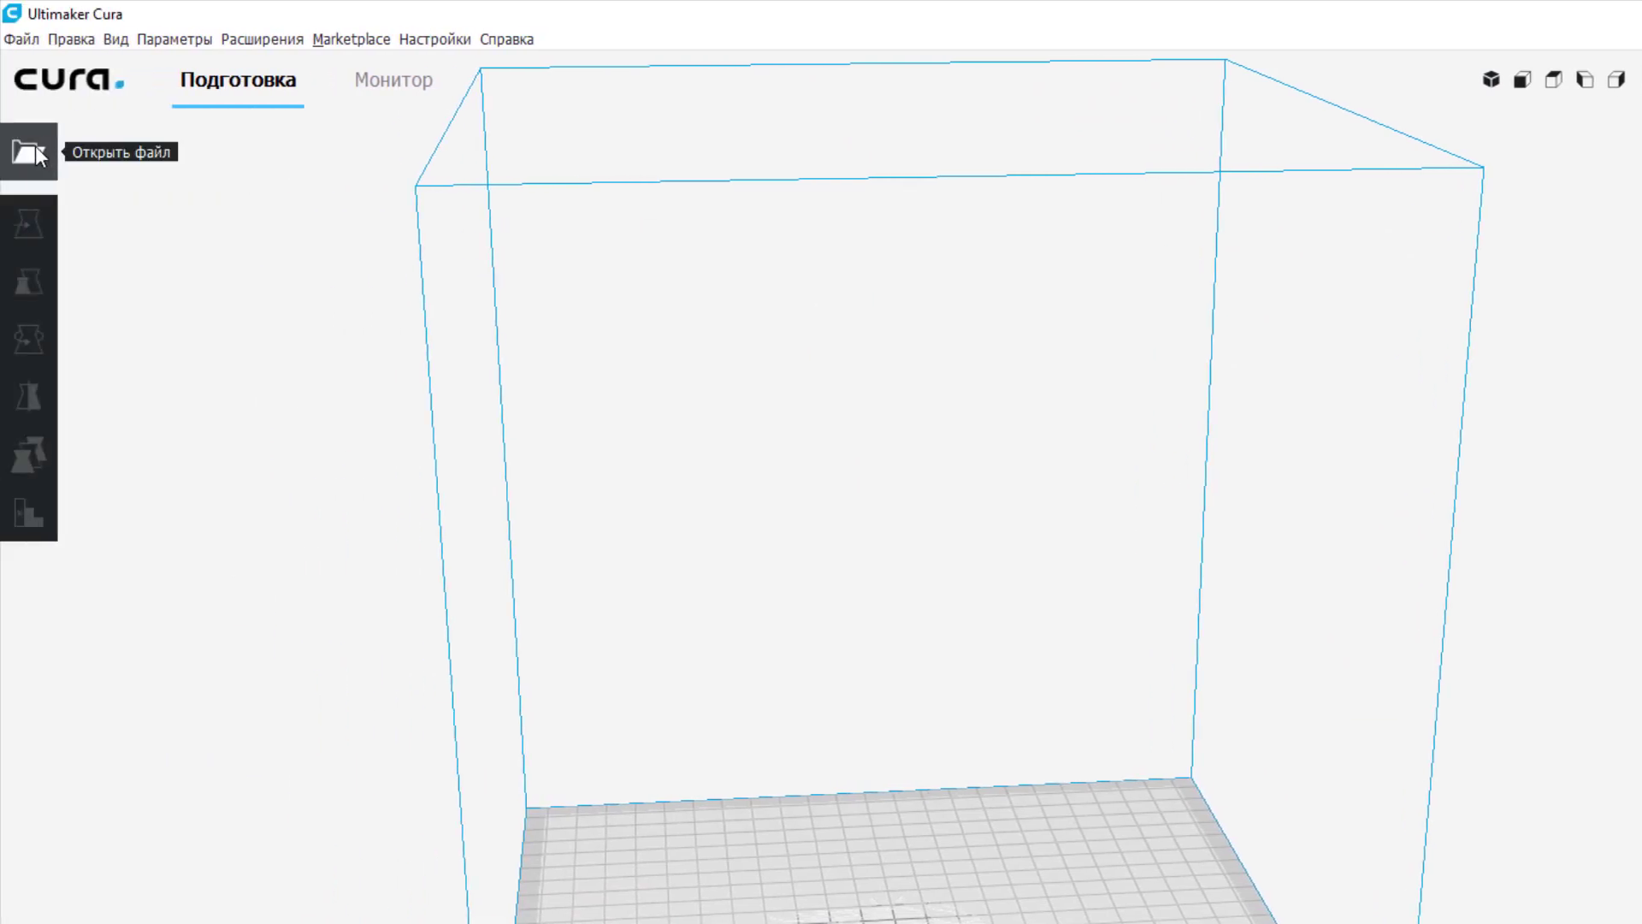
# Load the test-dog 3D model from the Data/4. Model/Test folder on the USB drive
pyautogui.click(34, 151)
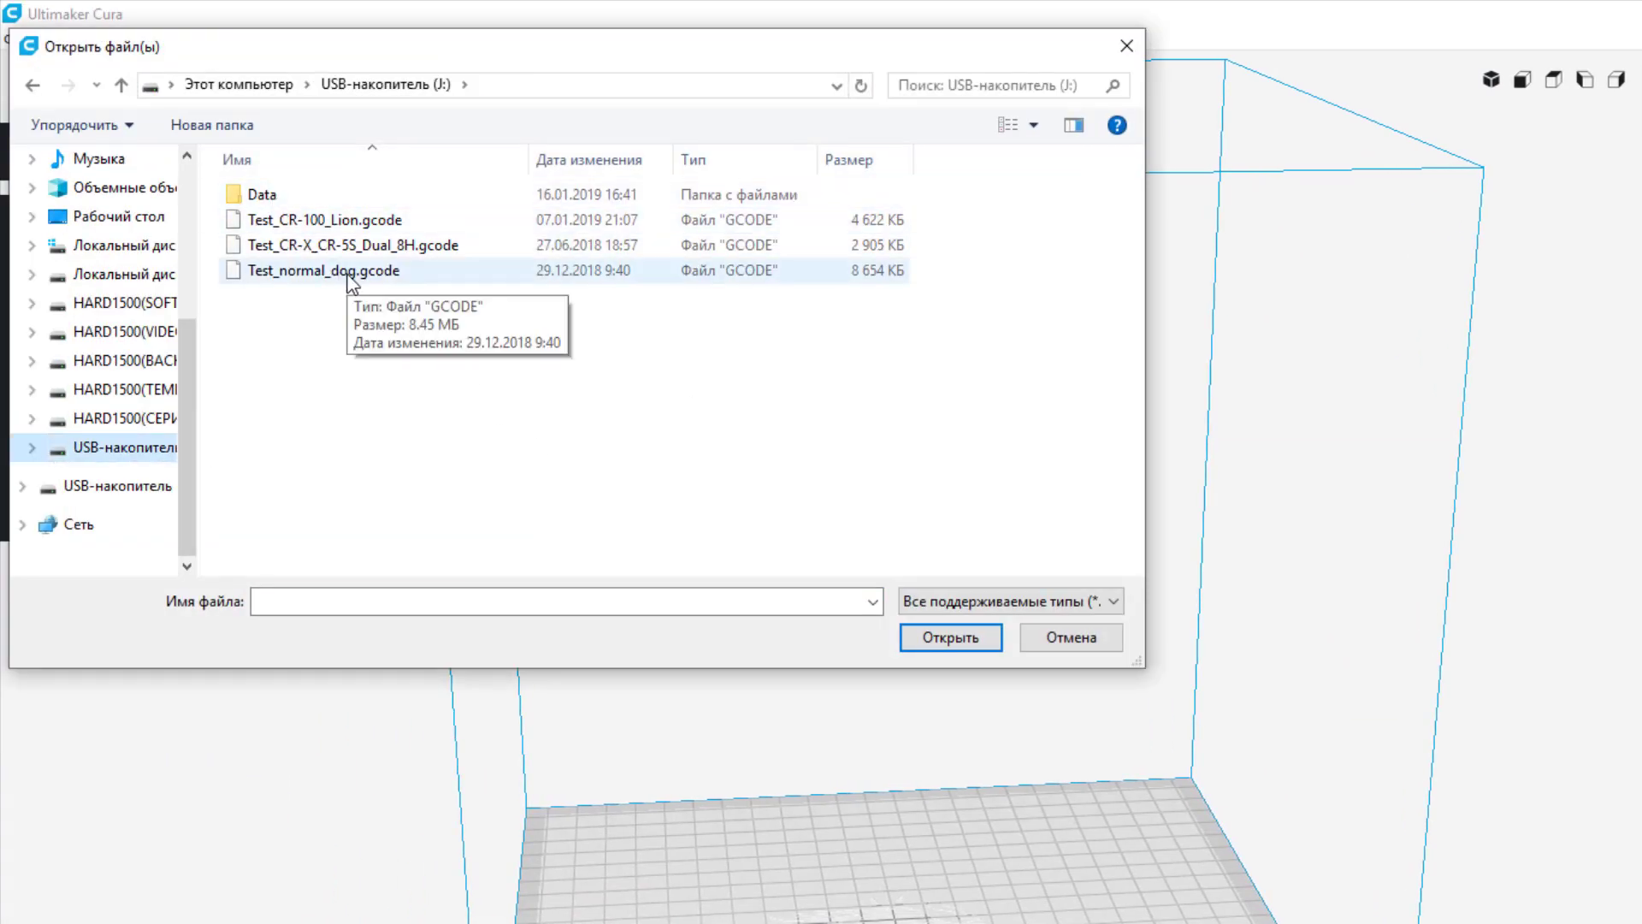
pyautogui.click(275, 191)
pyautogui.doubleClick(274, 193)
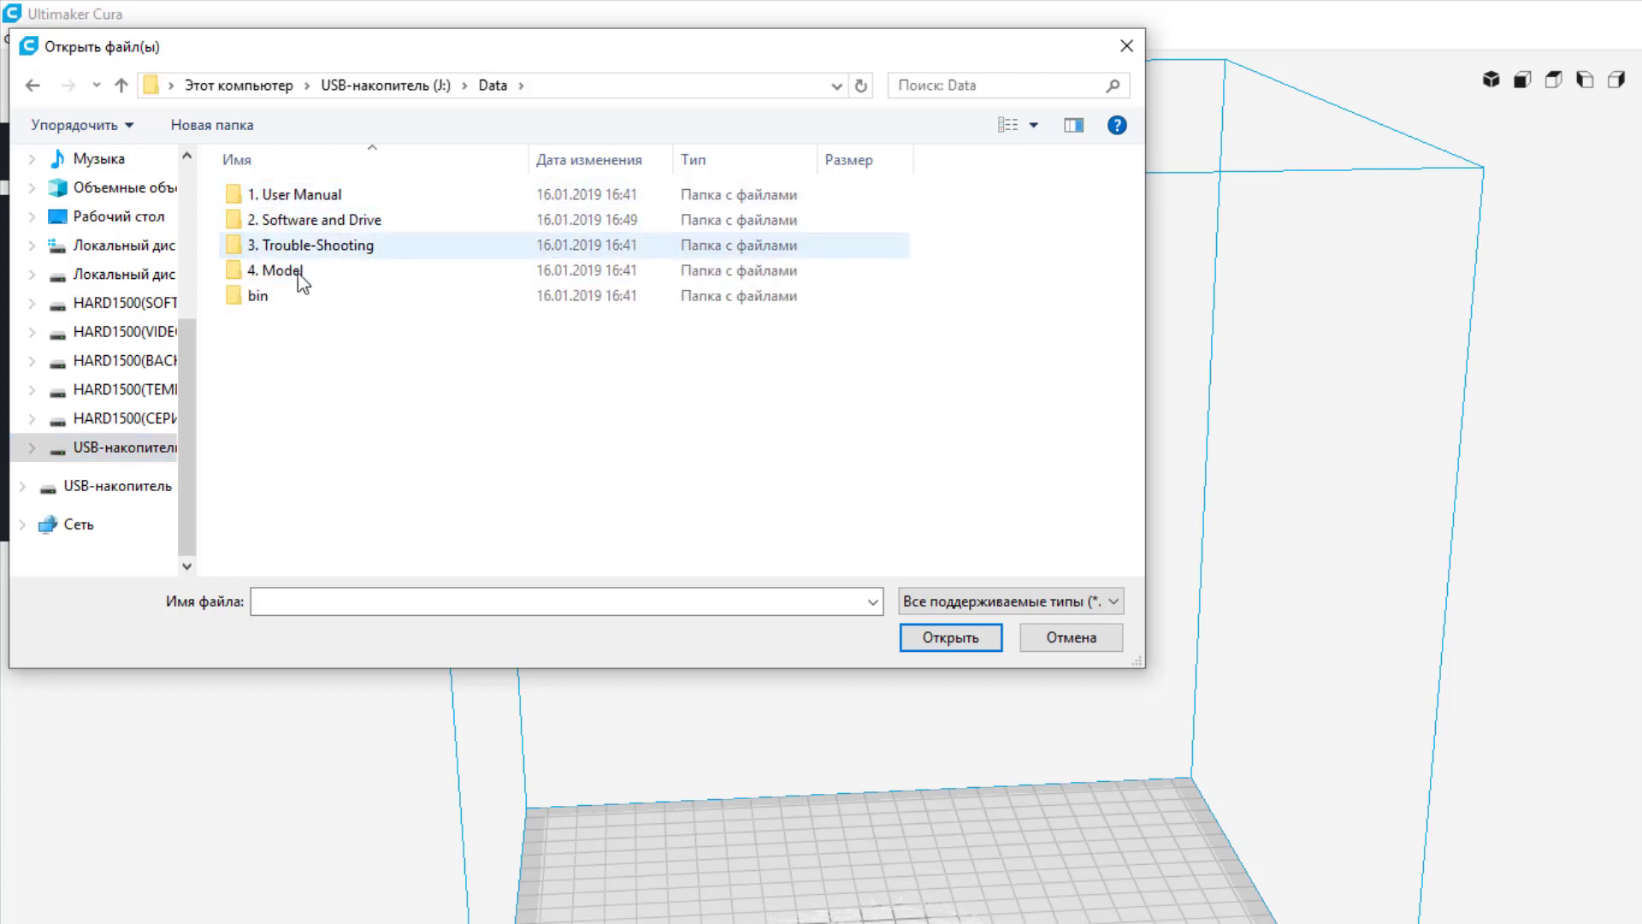
pyautogui.doubleClick(295, 272)
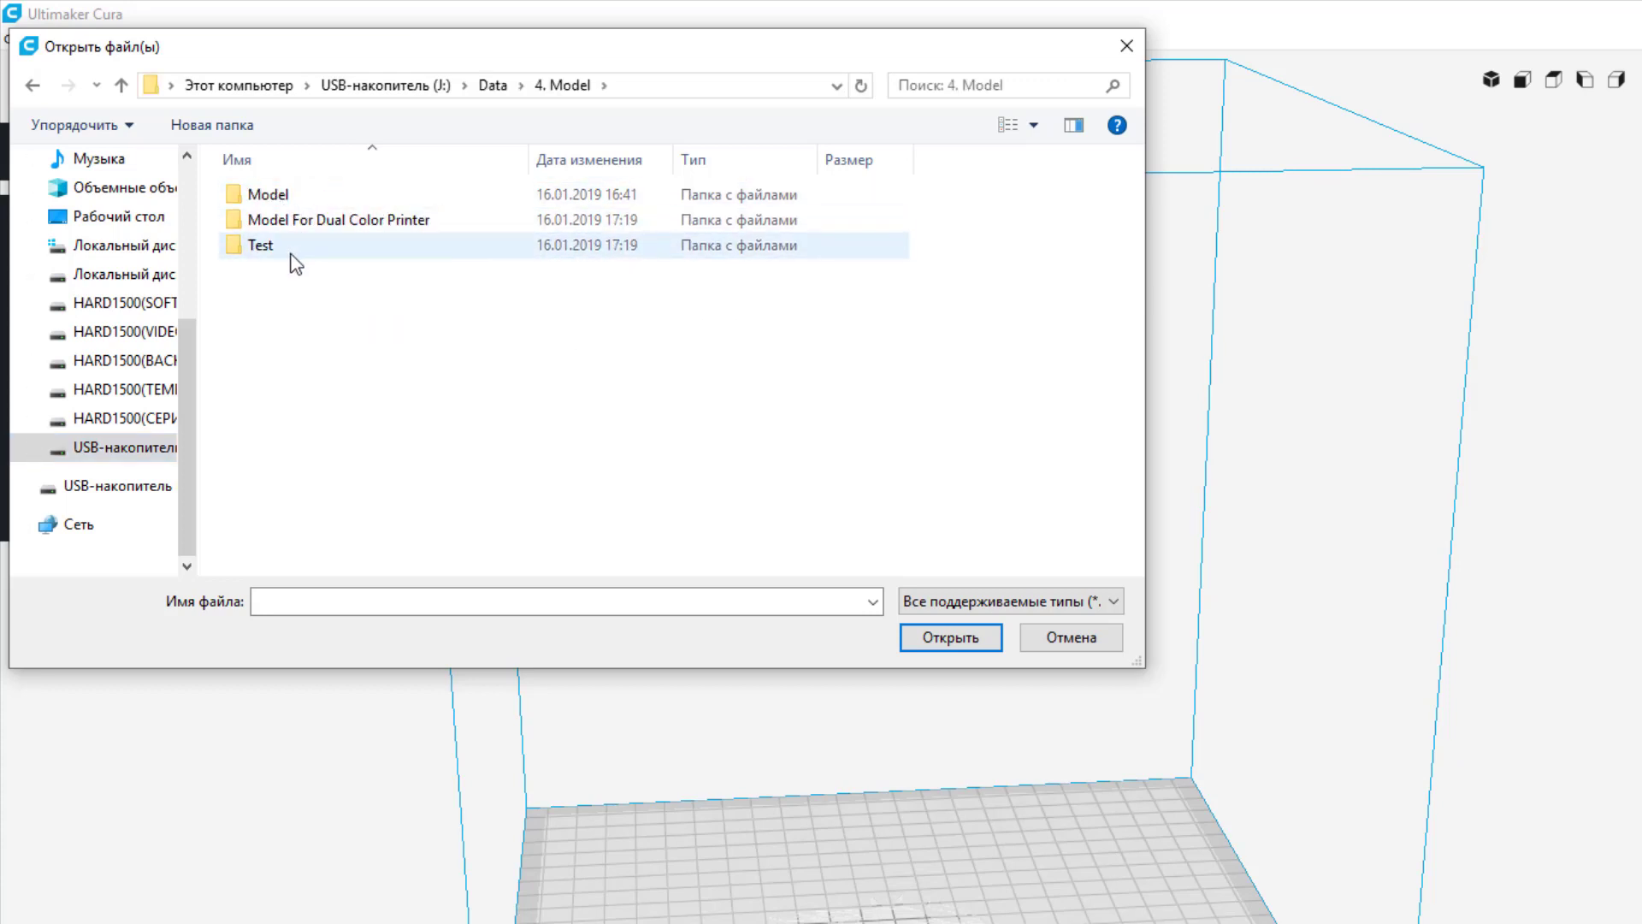
pyautogui.doubleClick(292, 250)
pyautogui.click(275, 246)
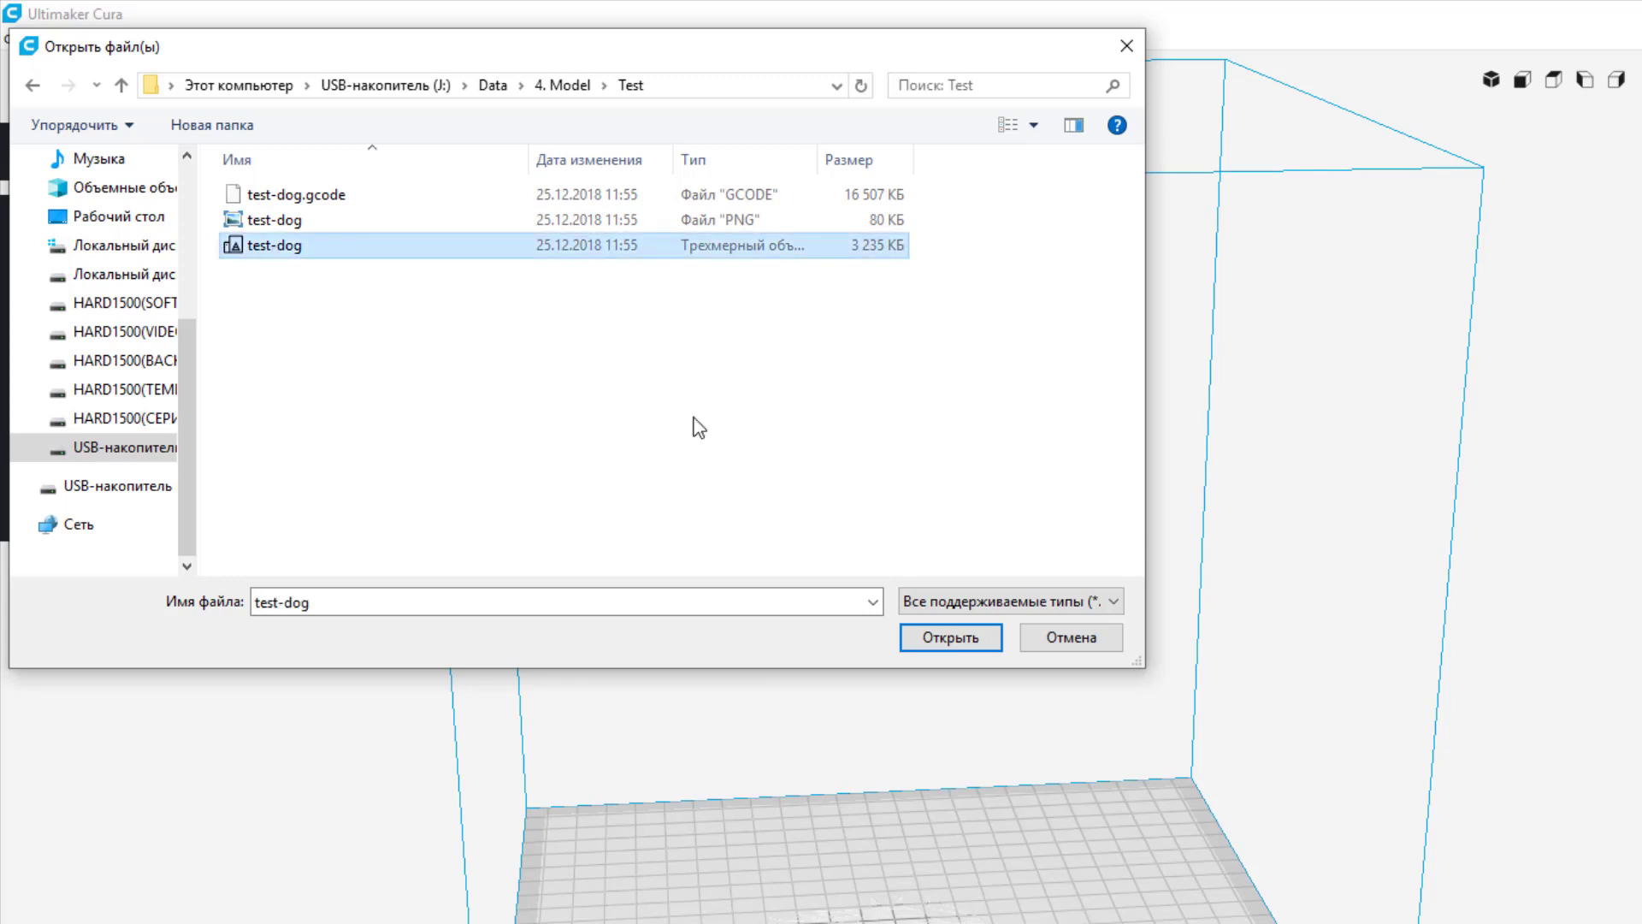
pyautogui.click(954, 637)
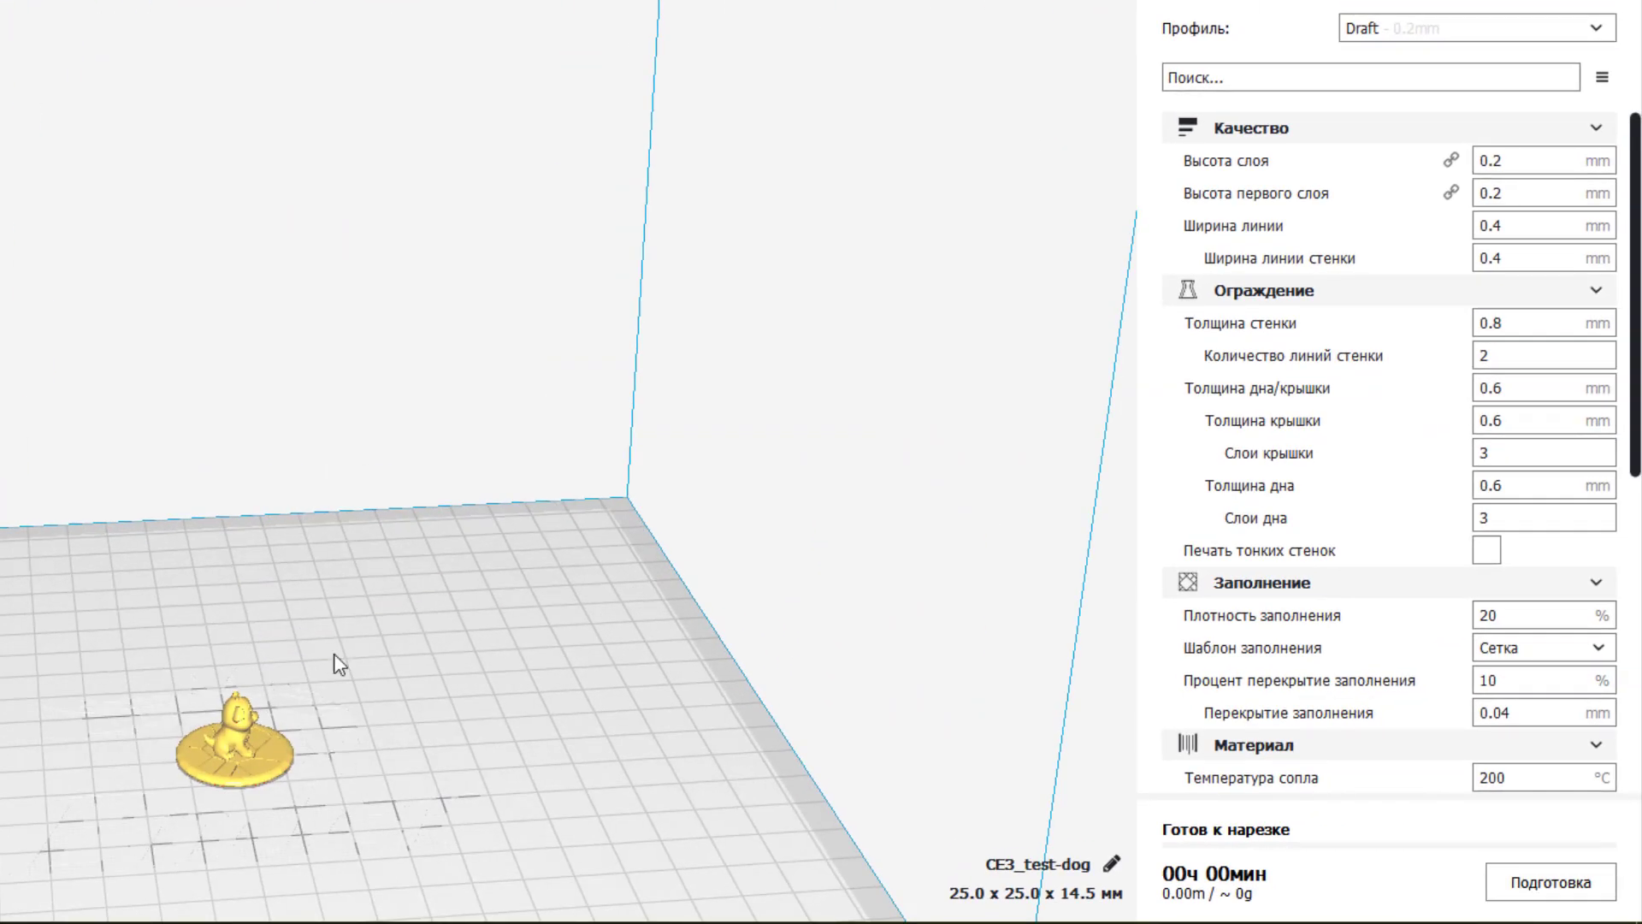
# Move the test-dog model toward the front edge of the build plate and inspect it up close
pyautogui.scroll(-3, 365, 746)
pyautogui.scroll(6, 224, 449)
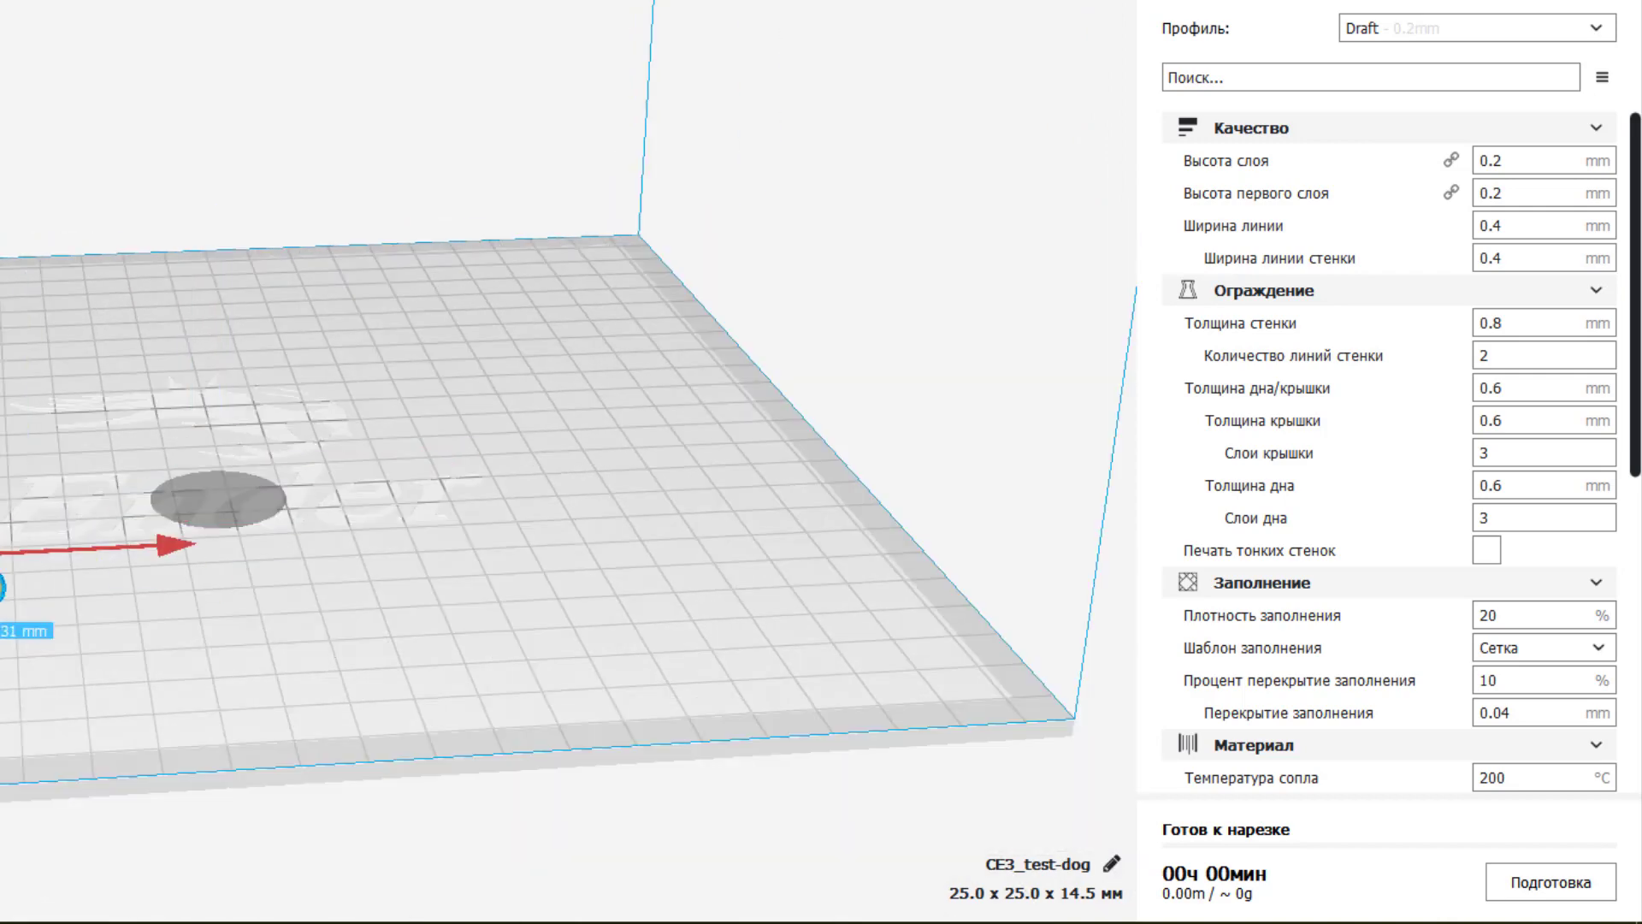
pyautogui.scroll(5, 10, 714)
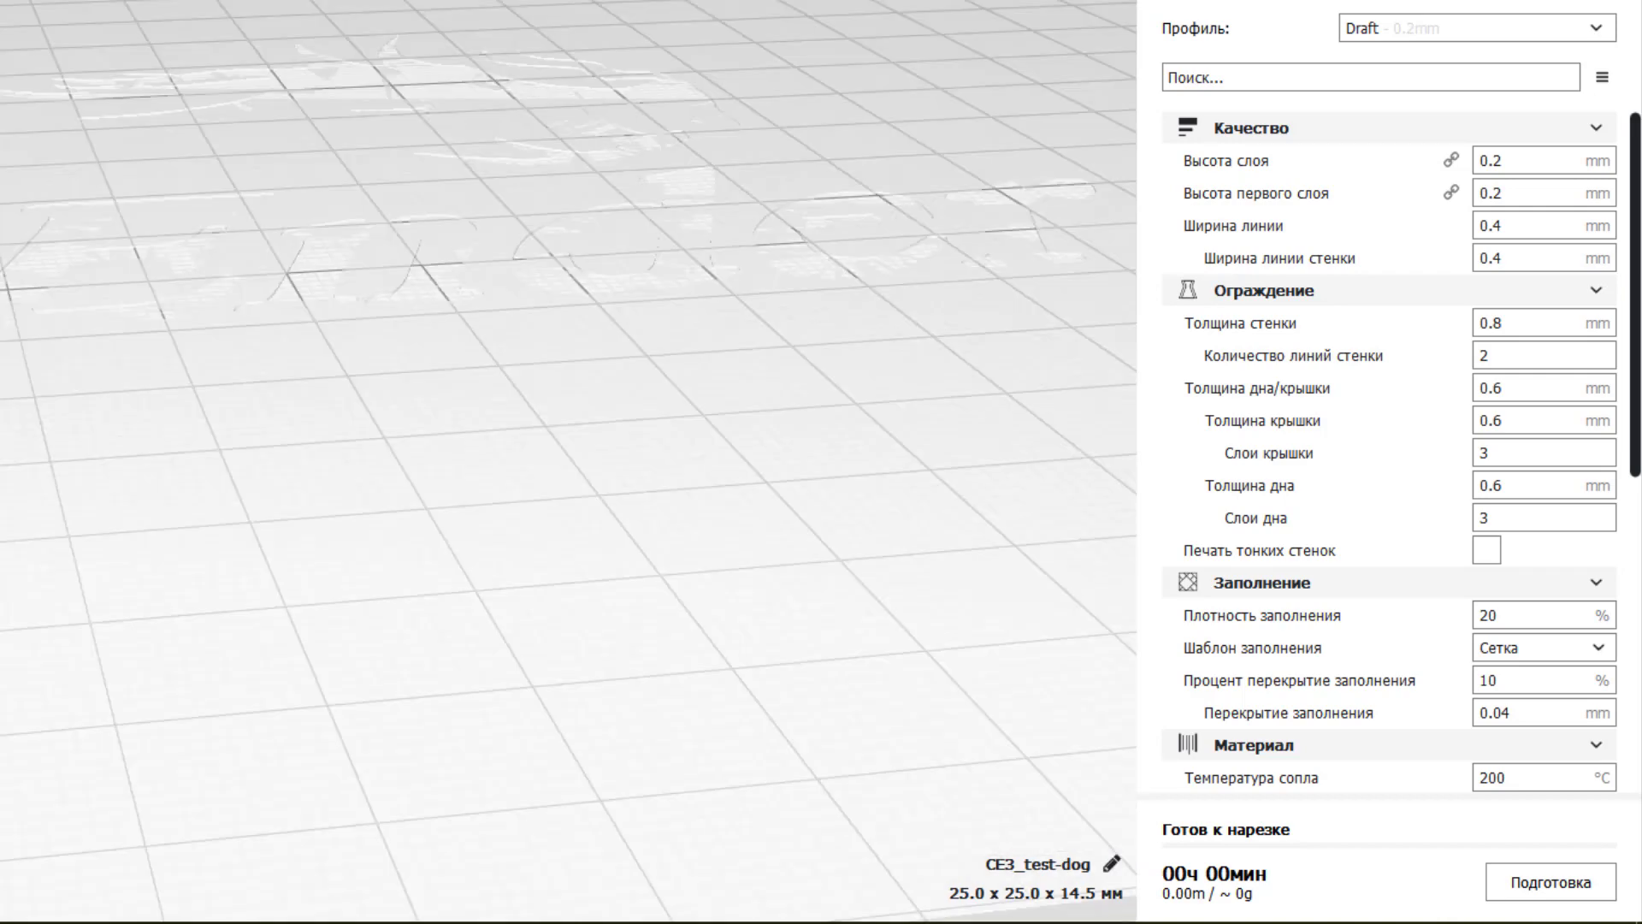
pyautogui.scroll(-4, 157, 501)
pyautogui.scroll(3, 161, 304)
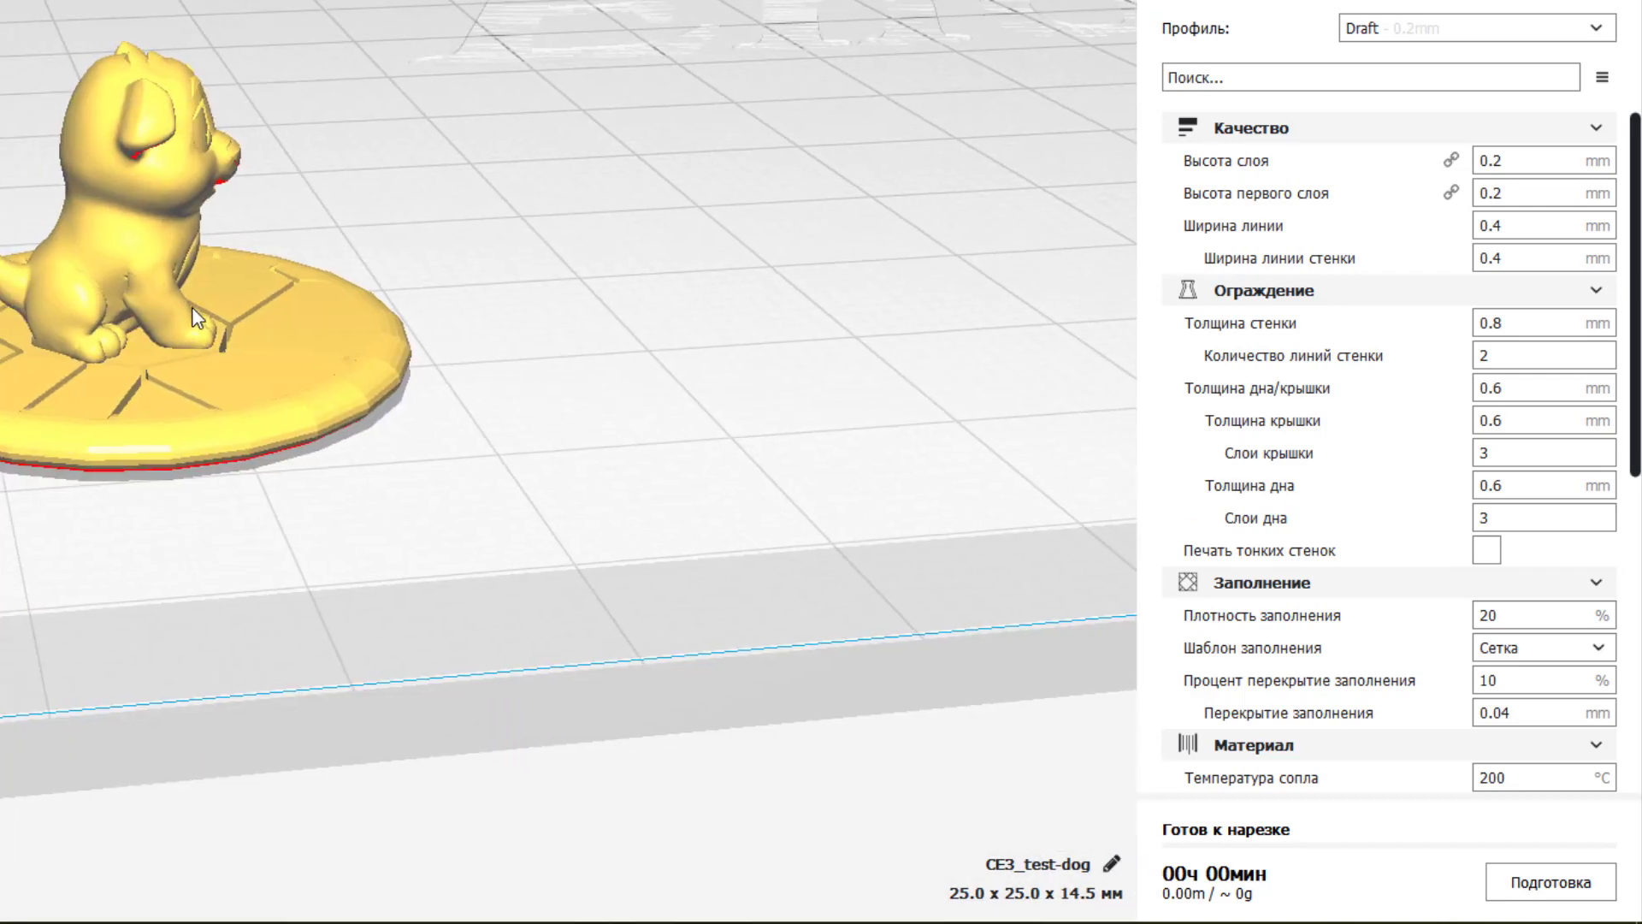
pyautogui.scroll(-3, 67, 207)
pyautogui.scroll(4, 79, 317)
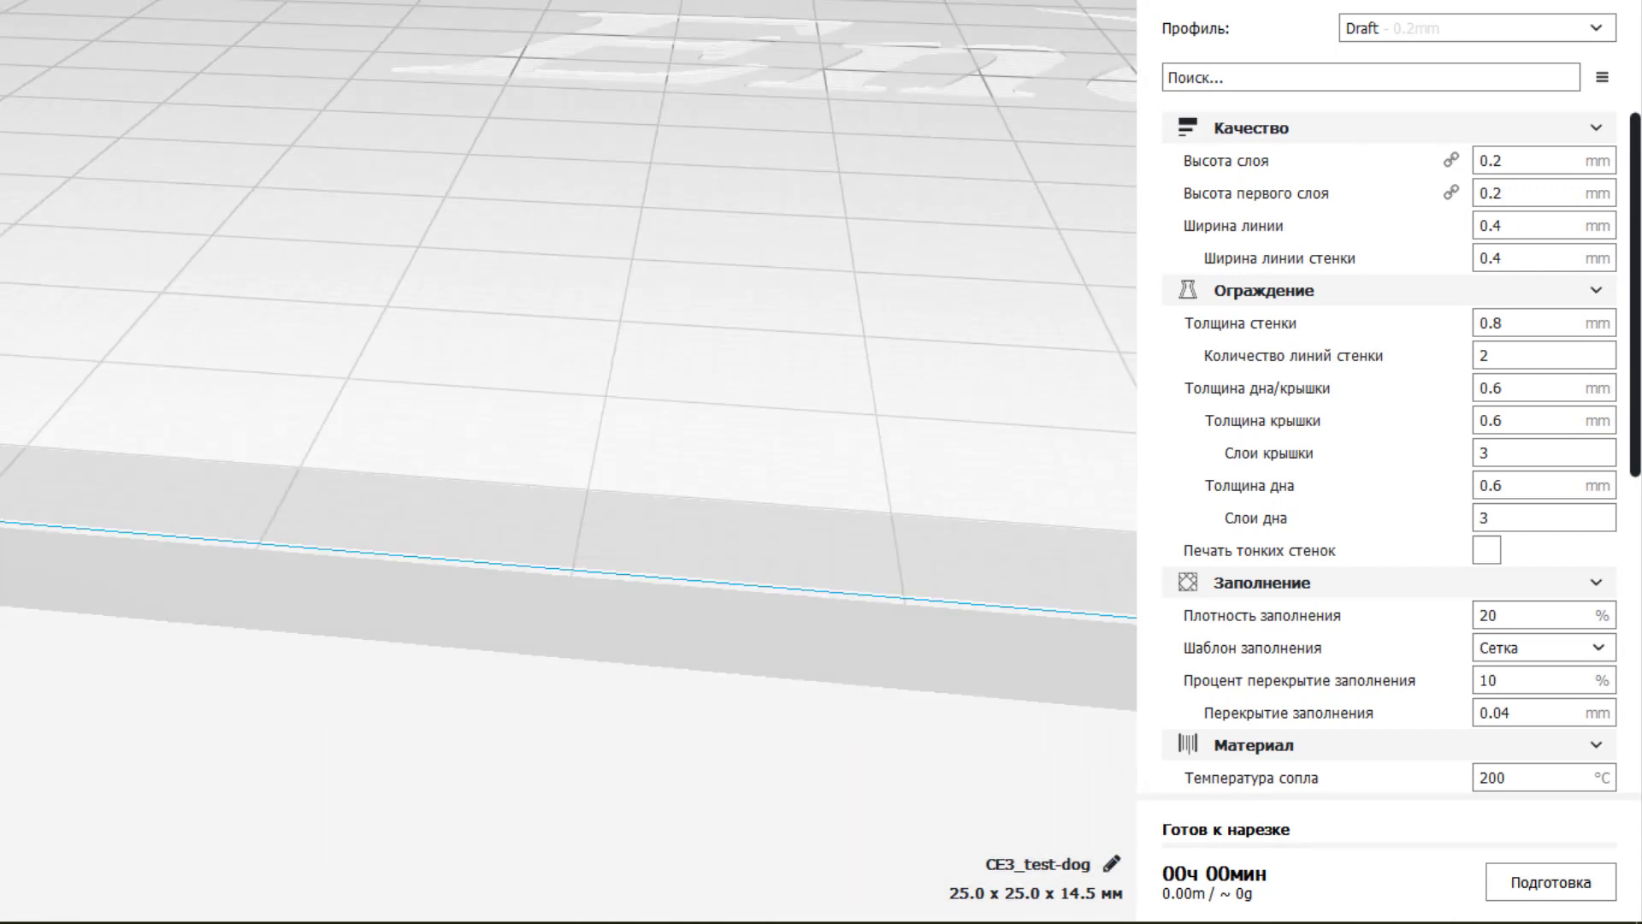
pyautogui.moveTo(479, 402); pyautogui.dragTo(554, 398, button='right')
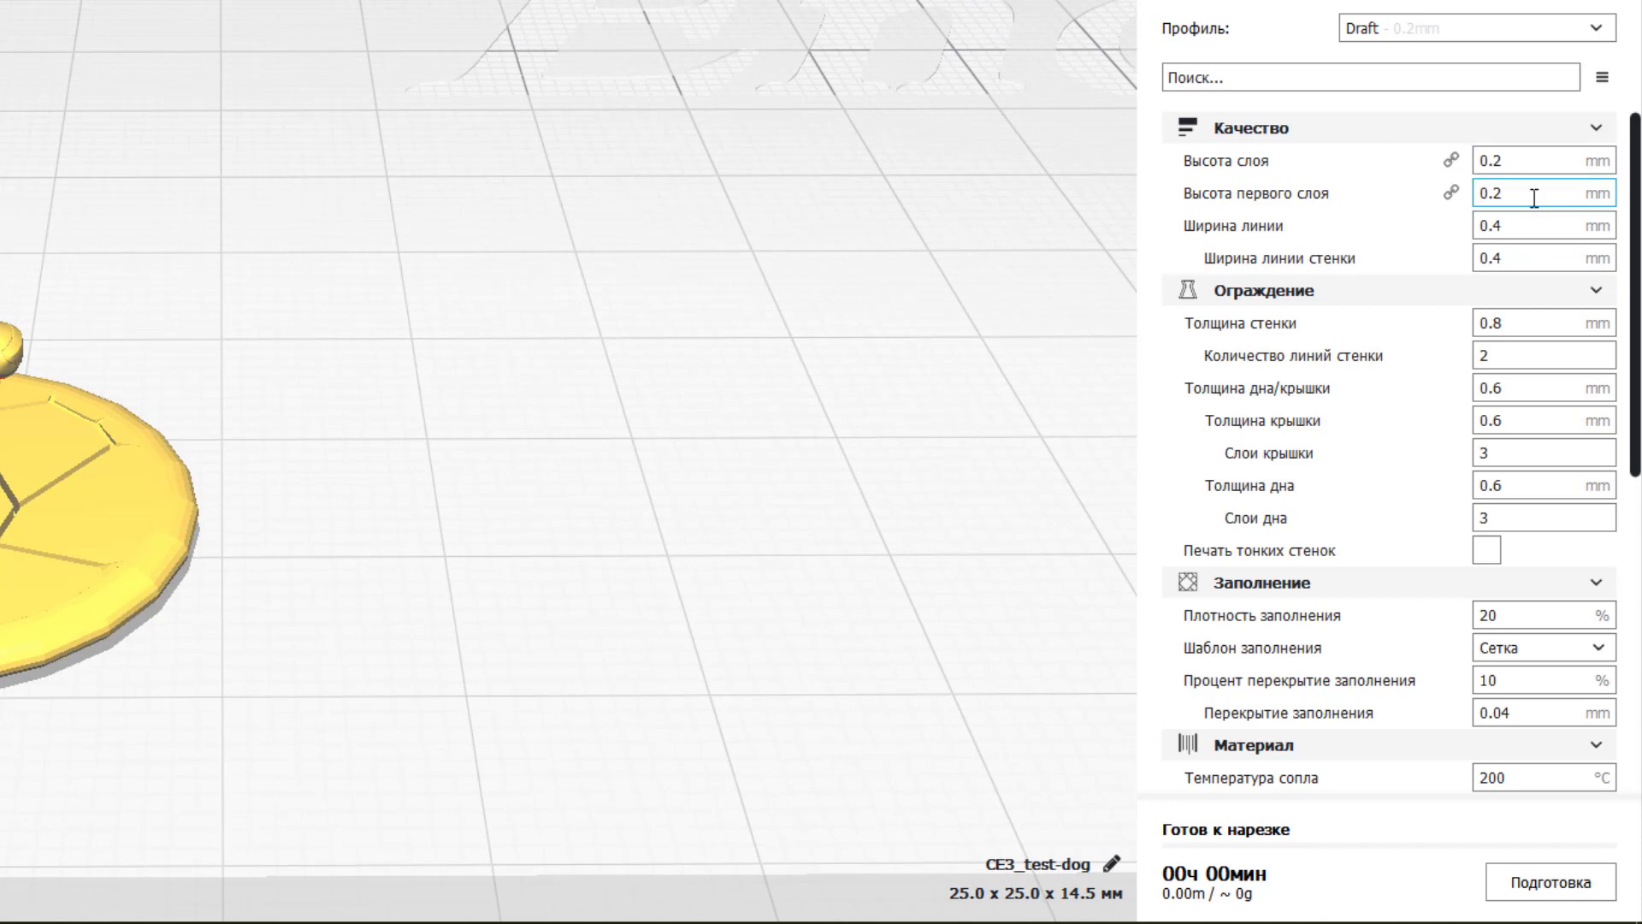
# Look over the wall and infill settings and set the nozzle temperature to 210 °C
pyautogui.moveTo(1495, 327)
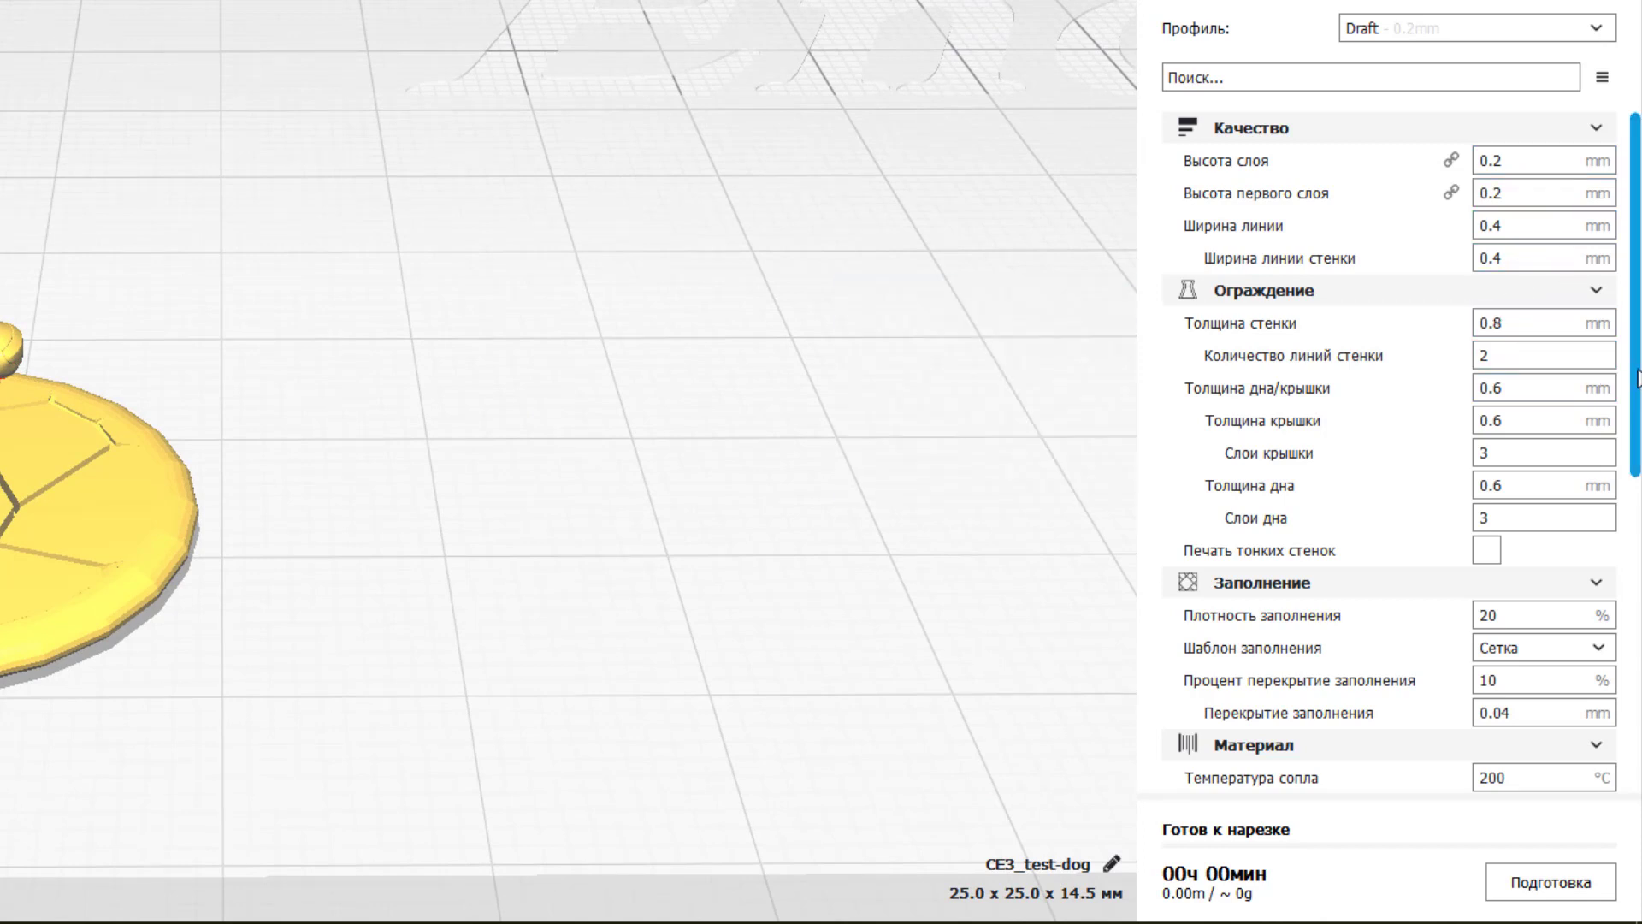
pyautogui.scroll(-1, 1637, 380)
pyautogui.scroll(-5, 1636, 380)
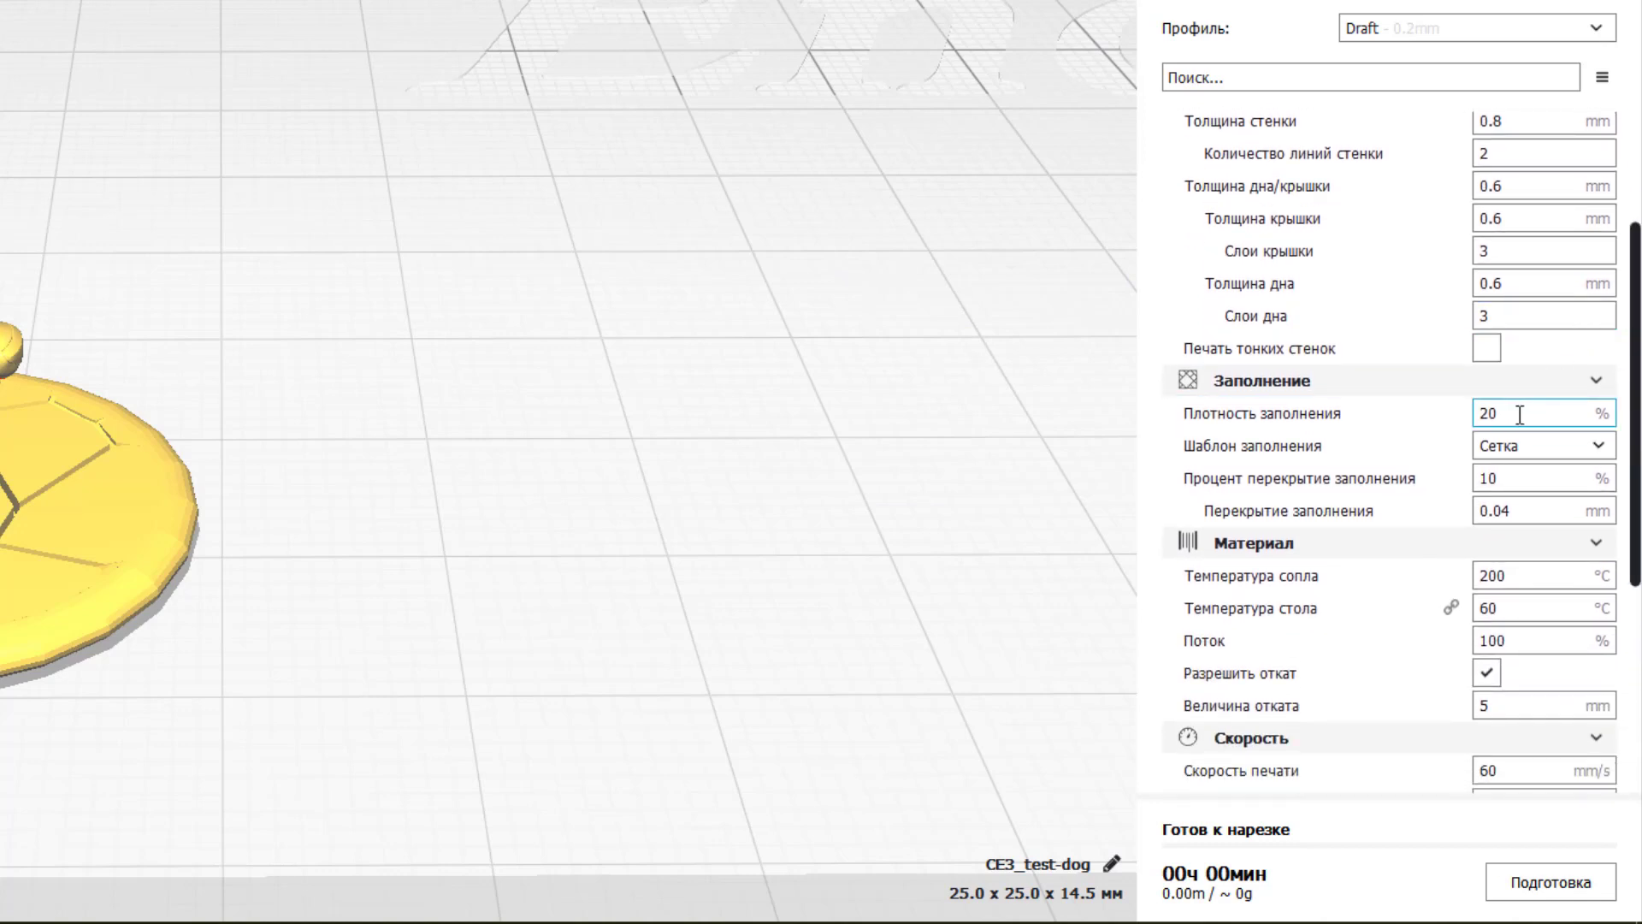
pyautogui.moveTo(1537, 479)
pyautogui.moveTo(1533, 591)
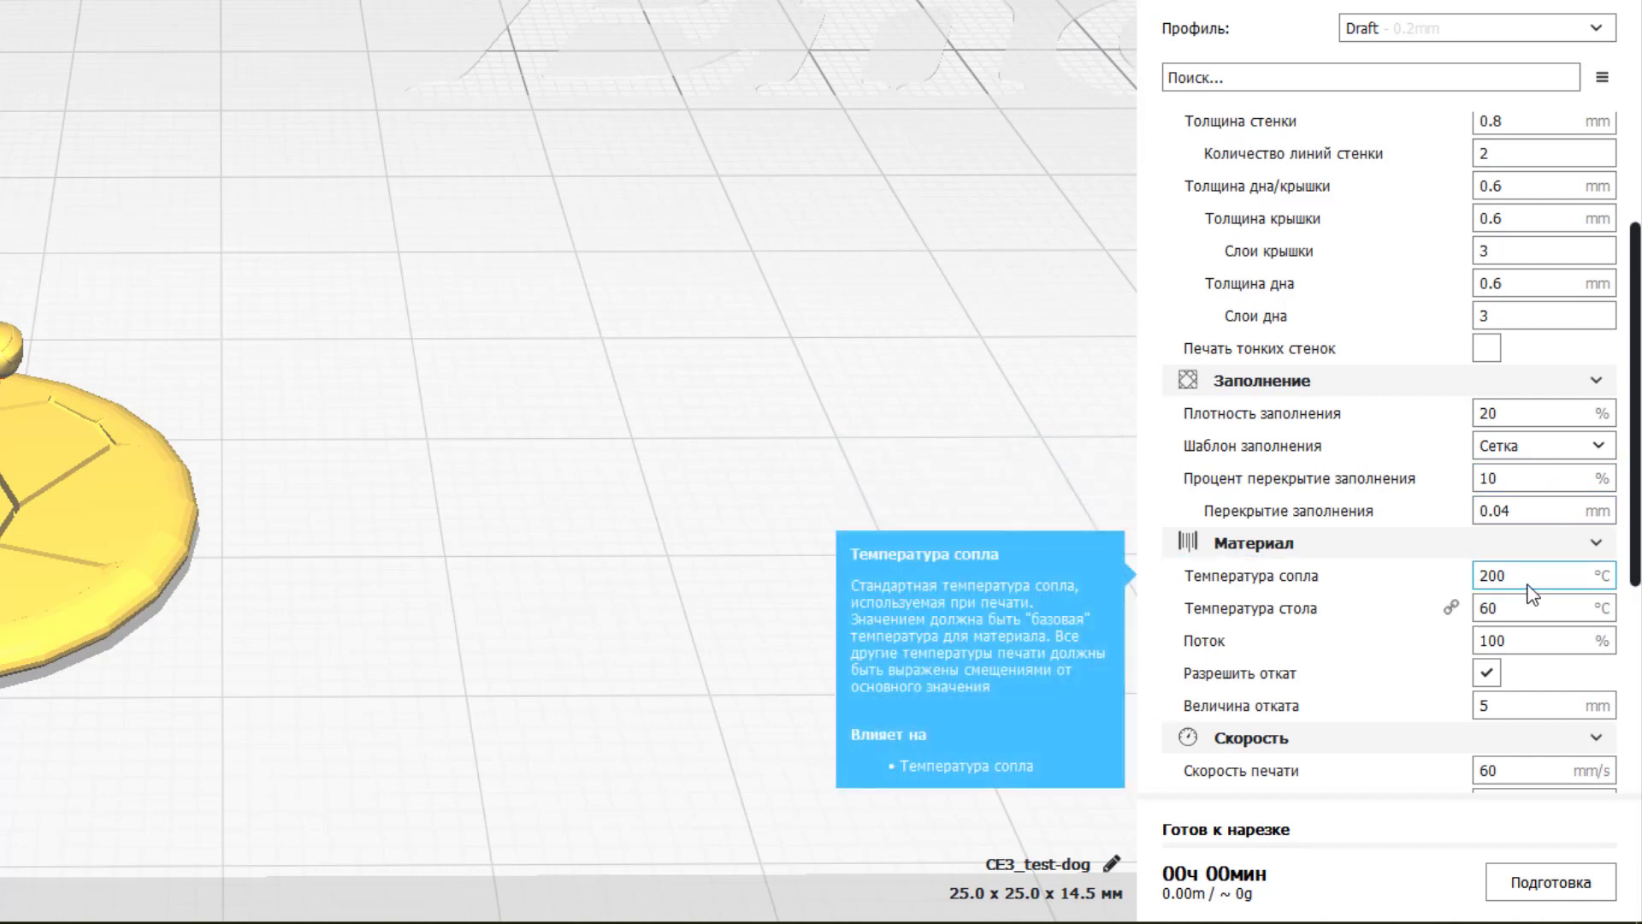
pyautogui.doubleClick(1529, 575)
pyautogui.write('210')
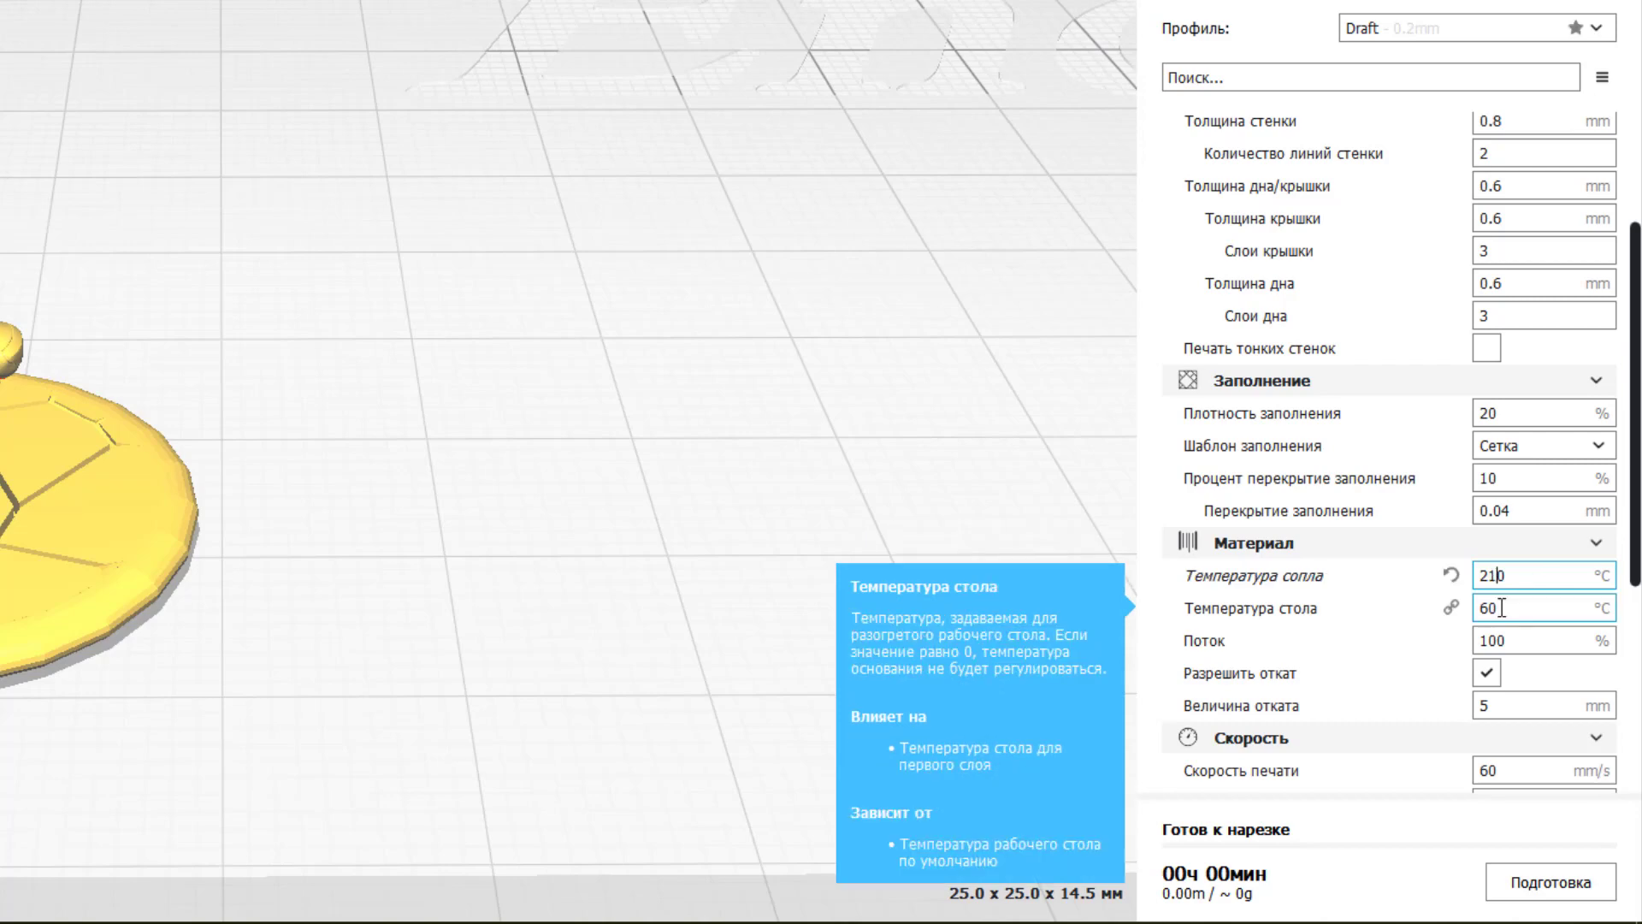
# Change the print material to the generic (Универсальные) PETG
pyautogui.click(1444, 96)
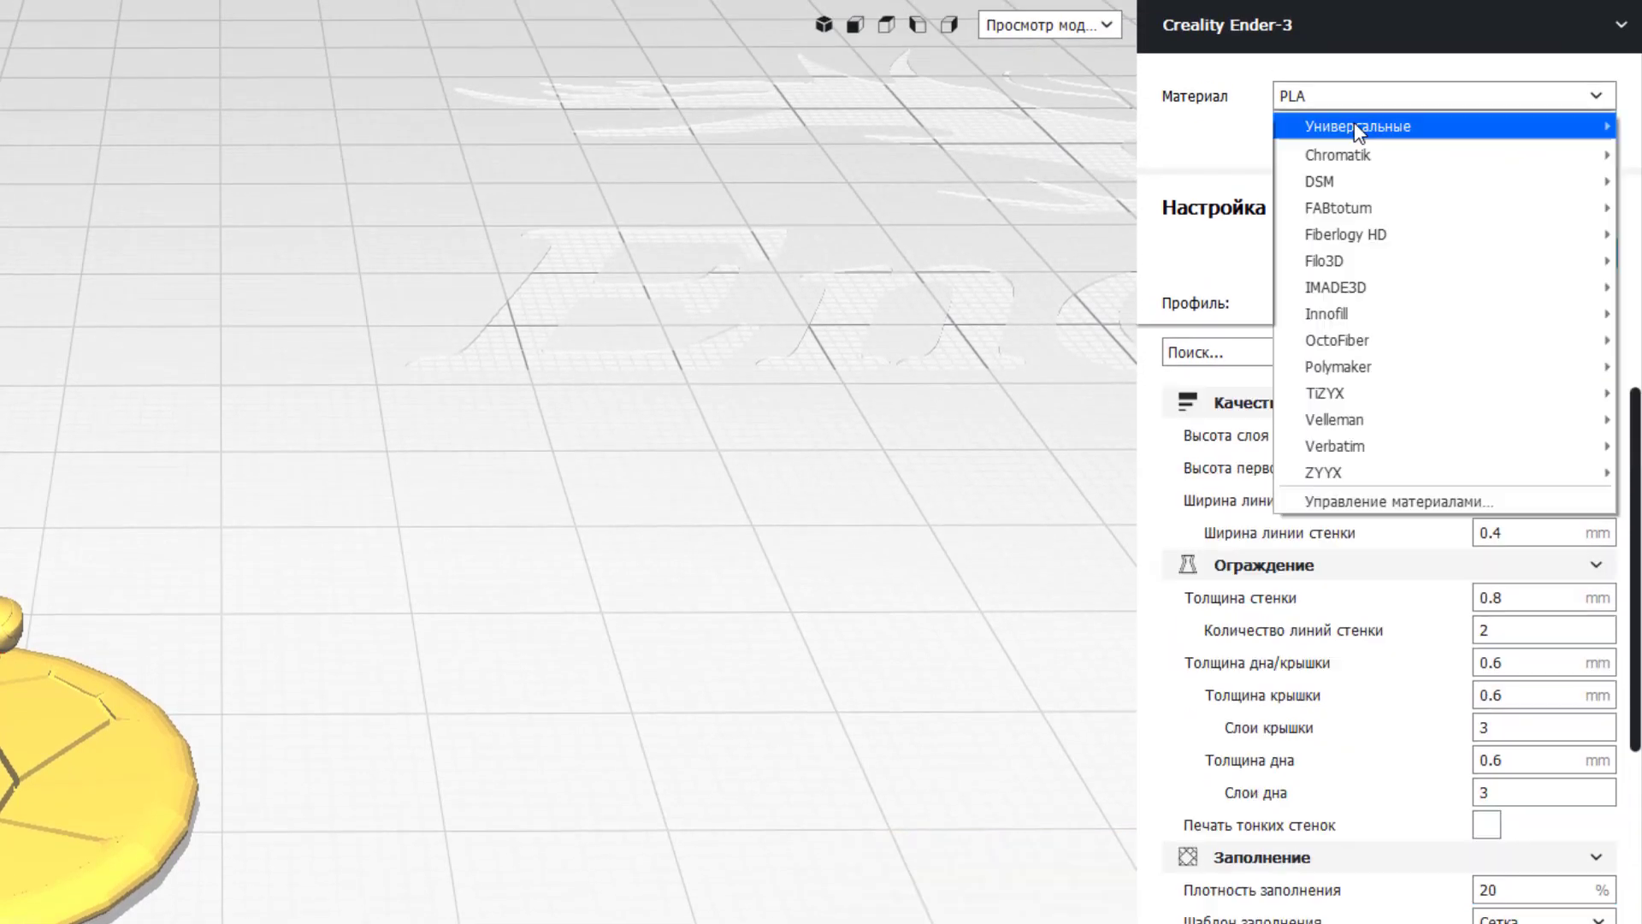
pyautogui.moveTo(1356, 125)
pyautogui.click(1191, 256)
pyautogui.click(896, 875)
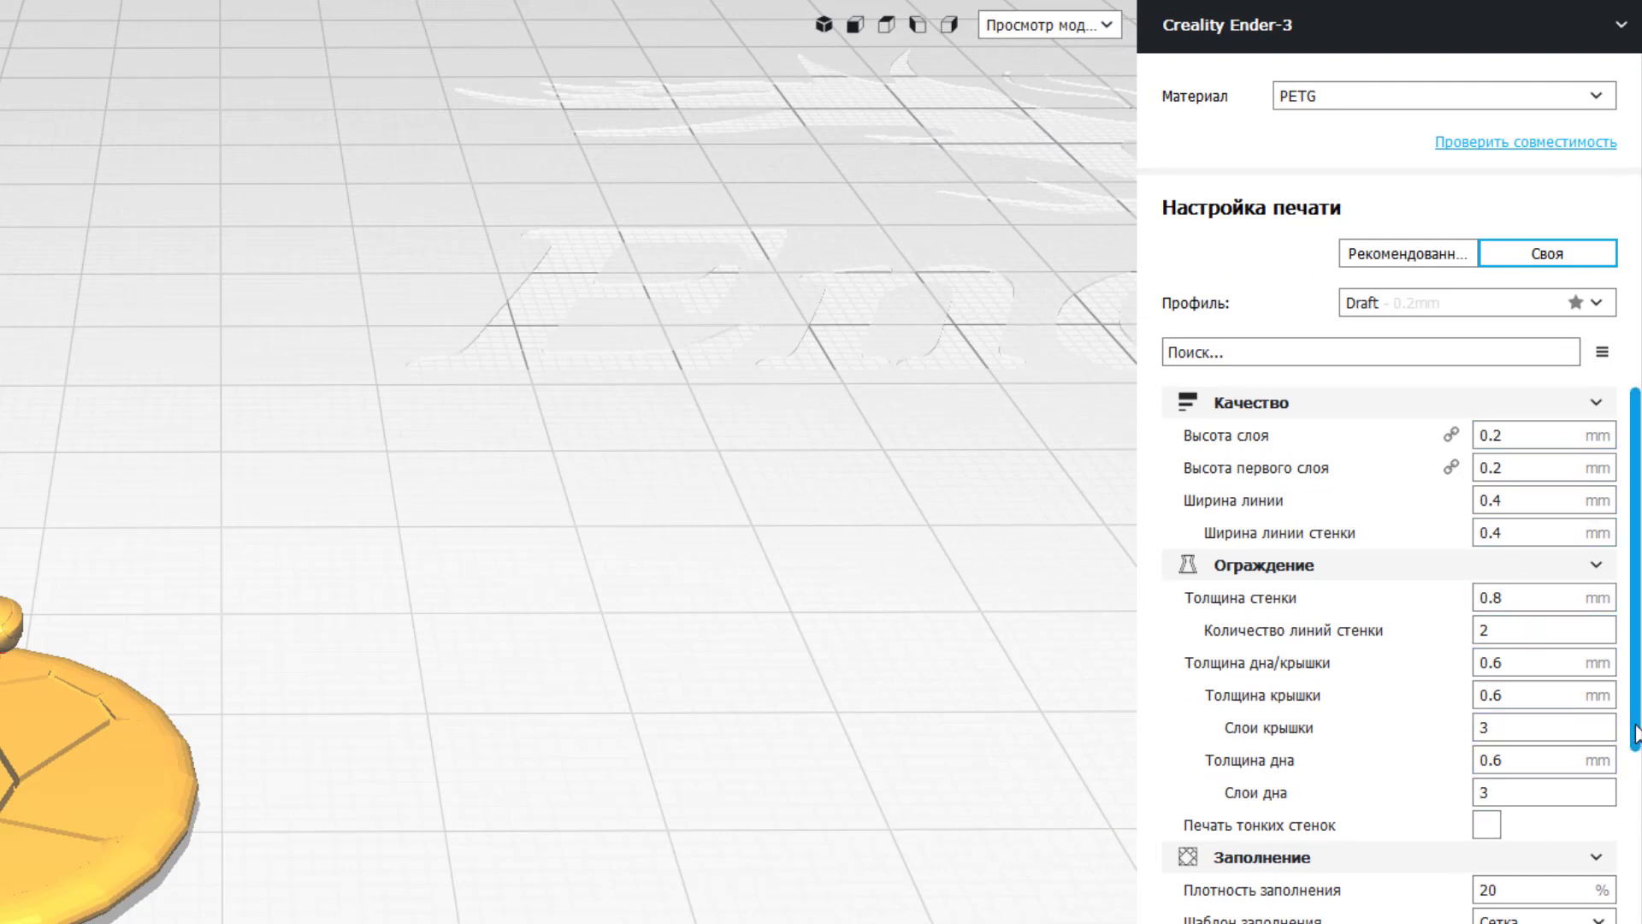
# Set the nozzle temperature for PETG to 230 °C and check the bed temperature and retraction settings
pyautogui.scroll(-5, 1627, 749)
pyautogui.scroll(-2, 1524, 706)
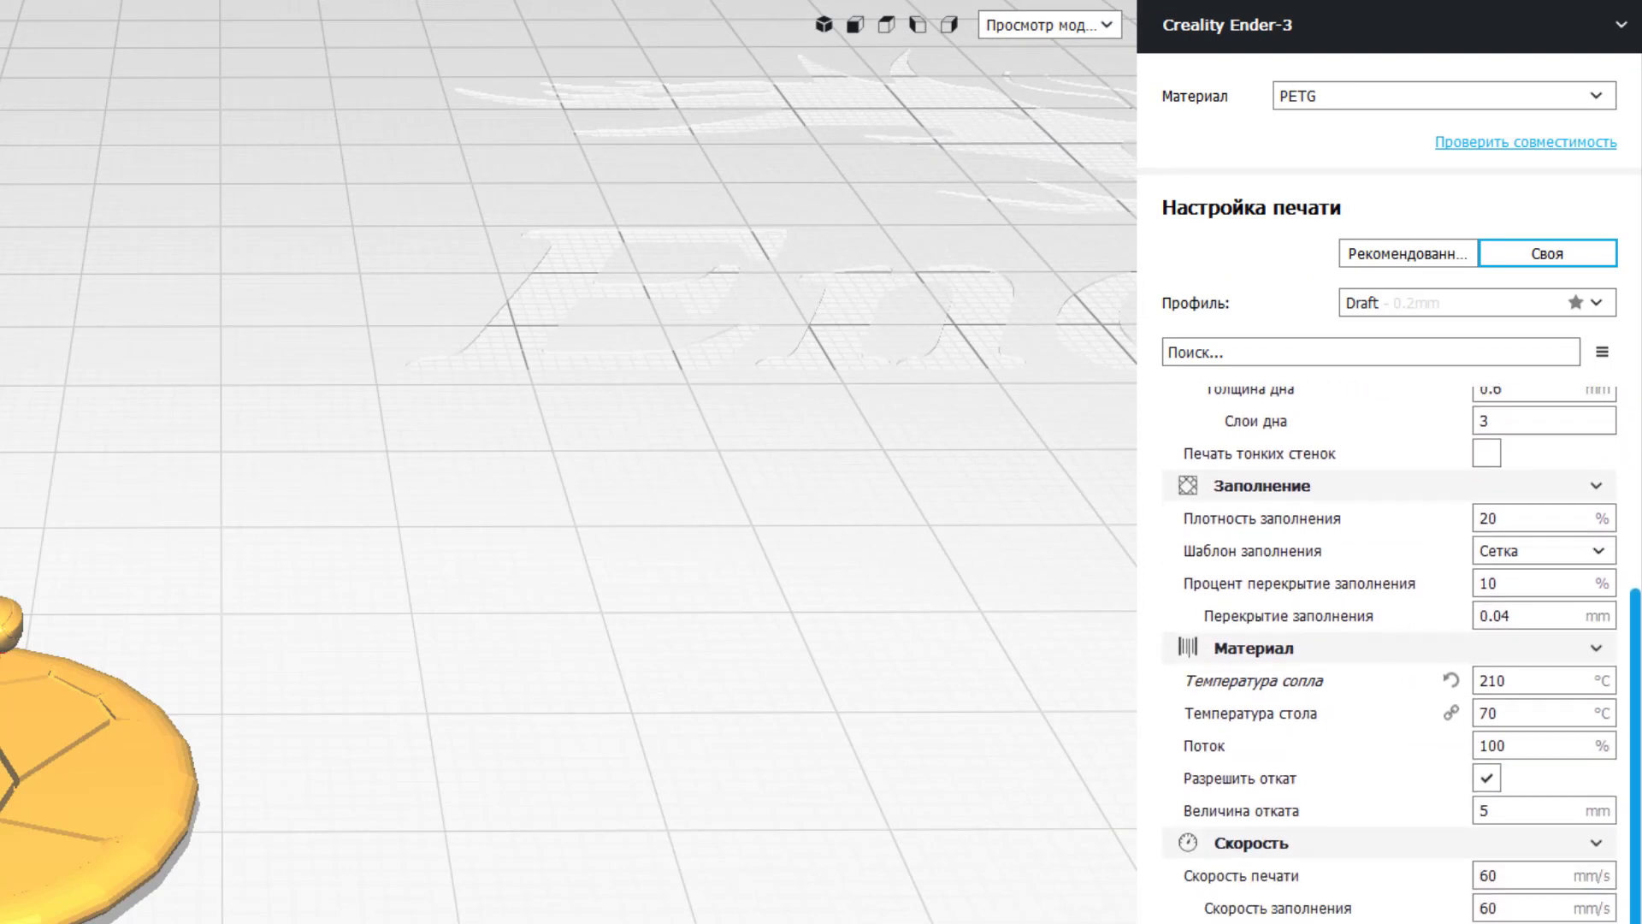
pyautogui.moveTo(1498, 665)
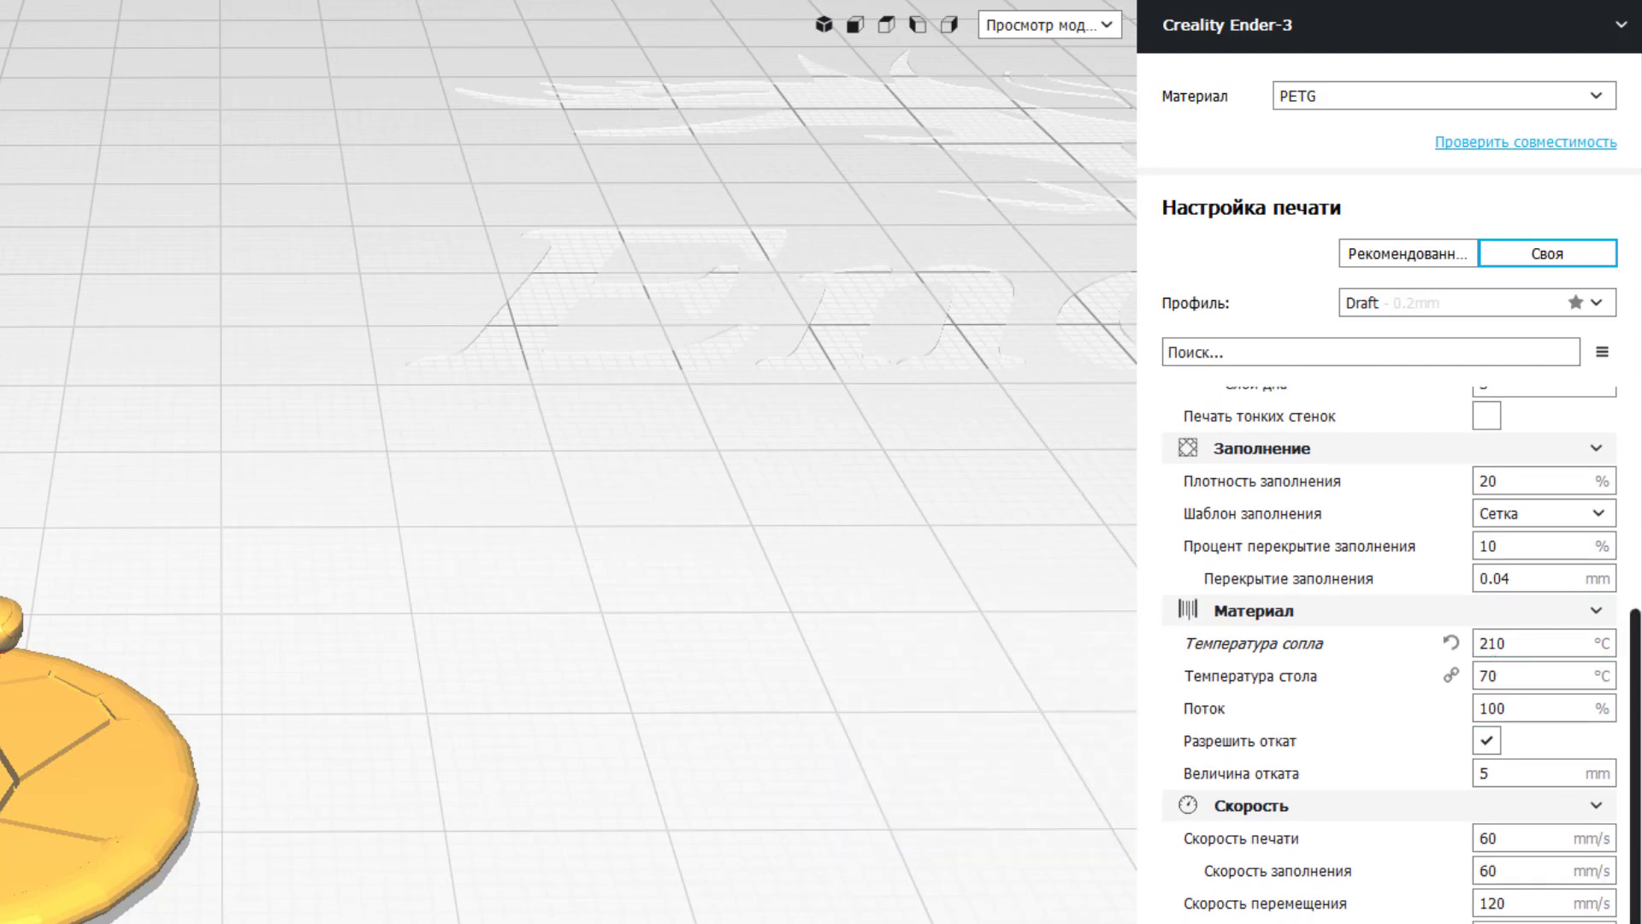
pyautogui.doubleClick(1499, 643)
pyautogui.write('230')
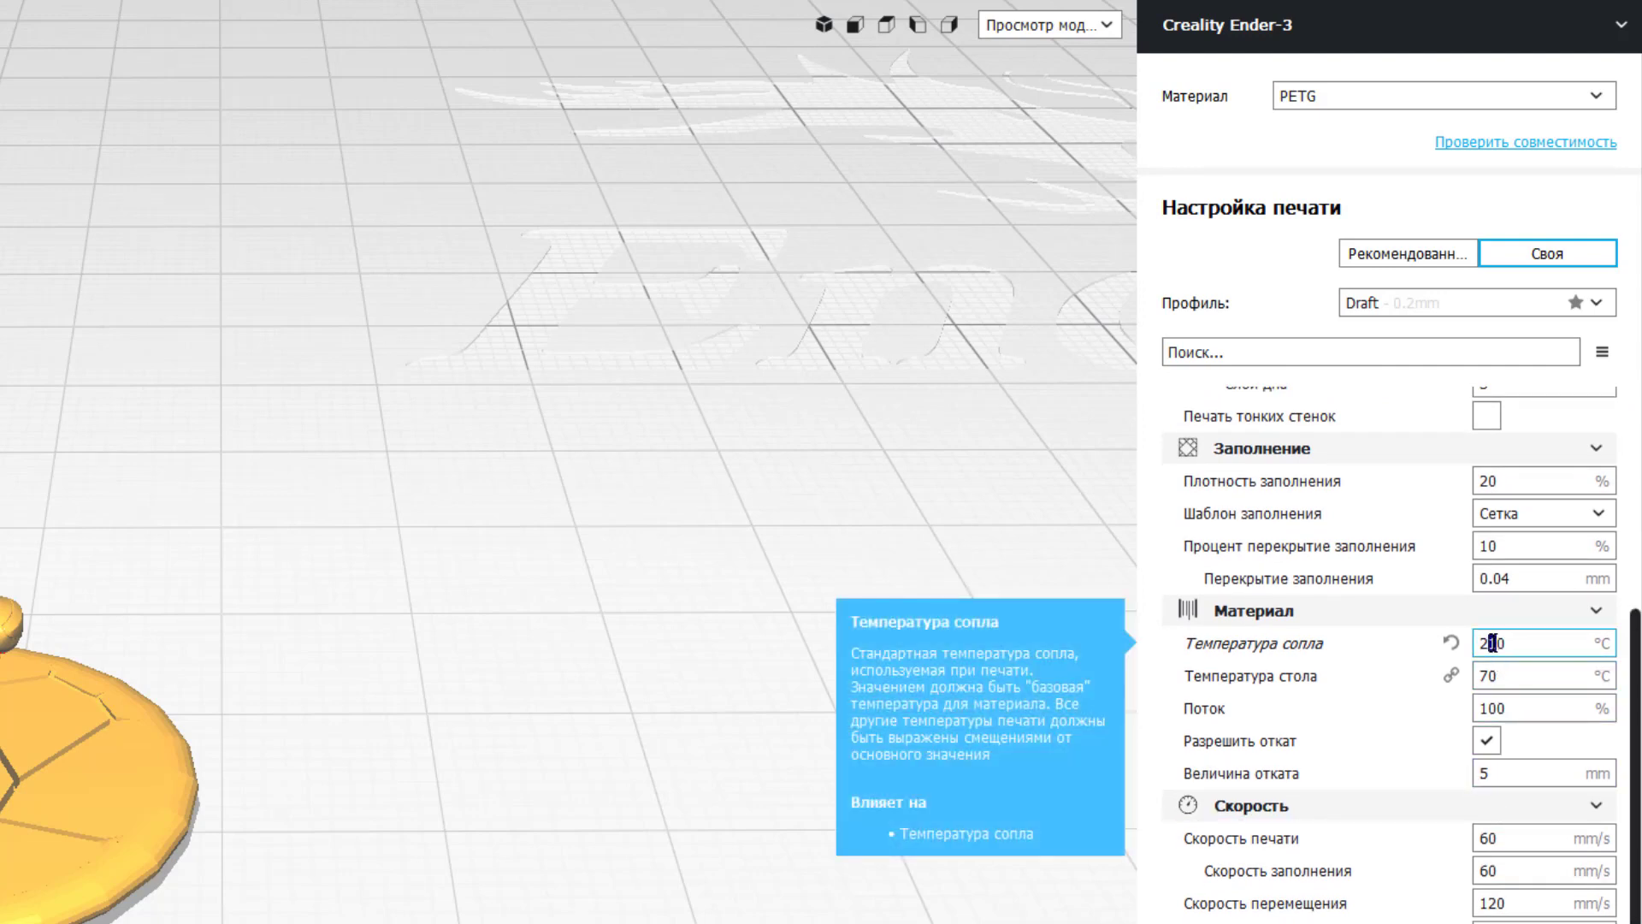
pyautogui.moveTo(1509, 685)
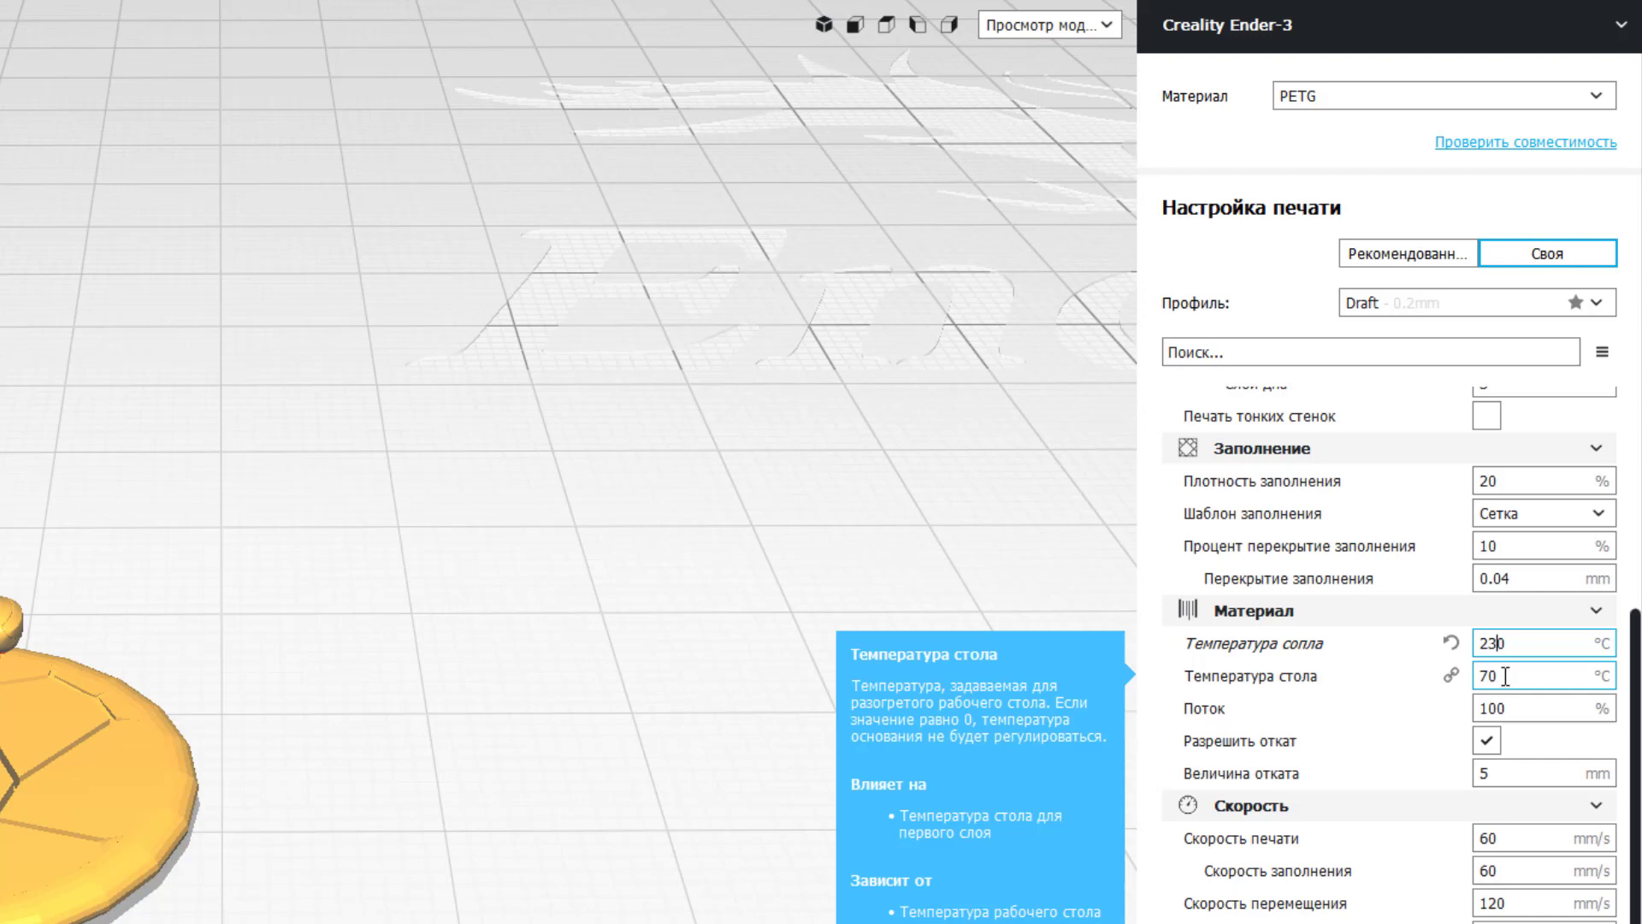
pyautogui.moveTo(1513, 715)
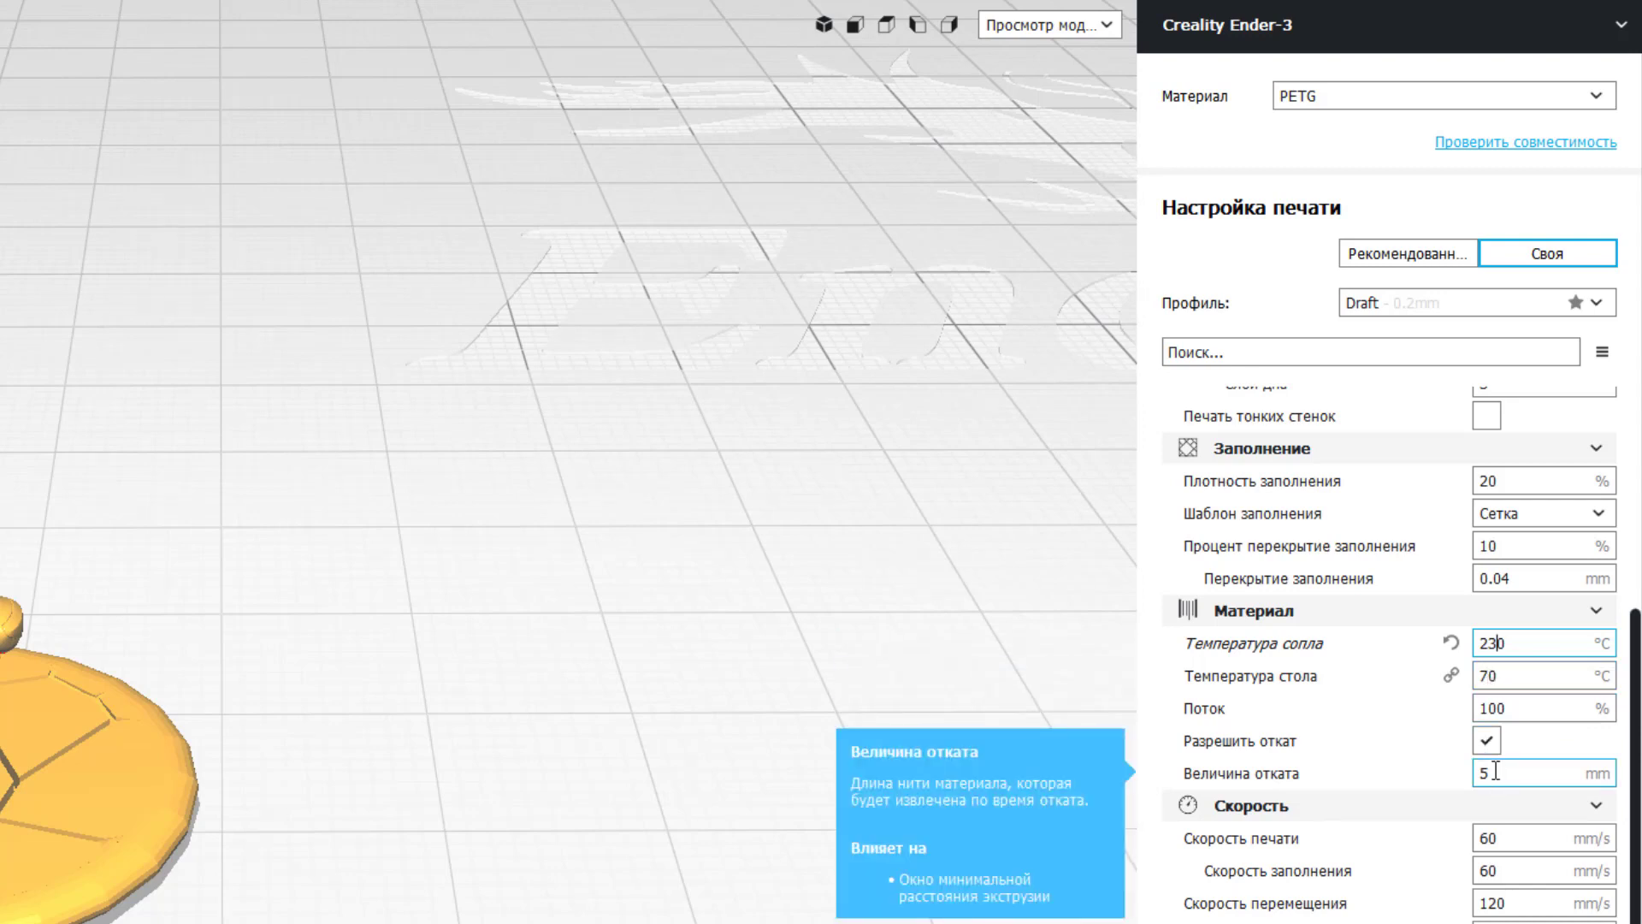
# Set the build plate adhesion type to brim (Кайма) and slice the test-dog model
pyautogui.scroll(-4, 1635, 816)
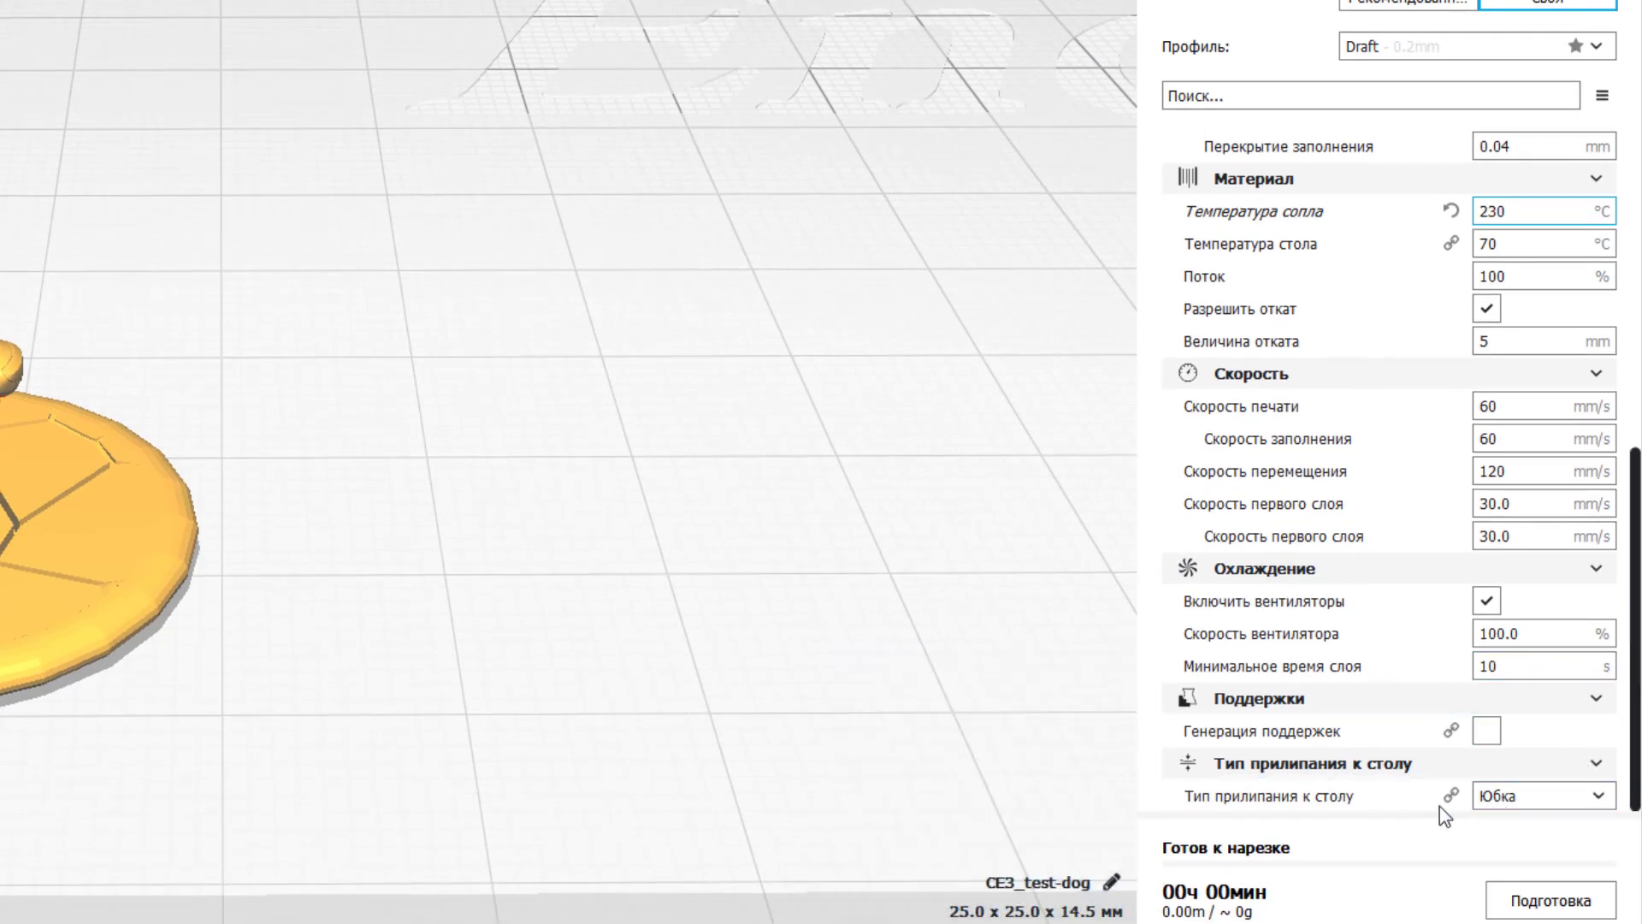
pyautogui.click(1556, 797)
pyautogui.click(1547, 852)
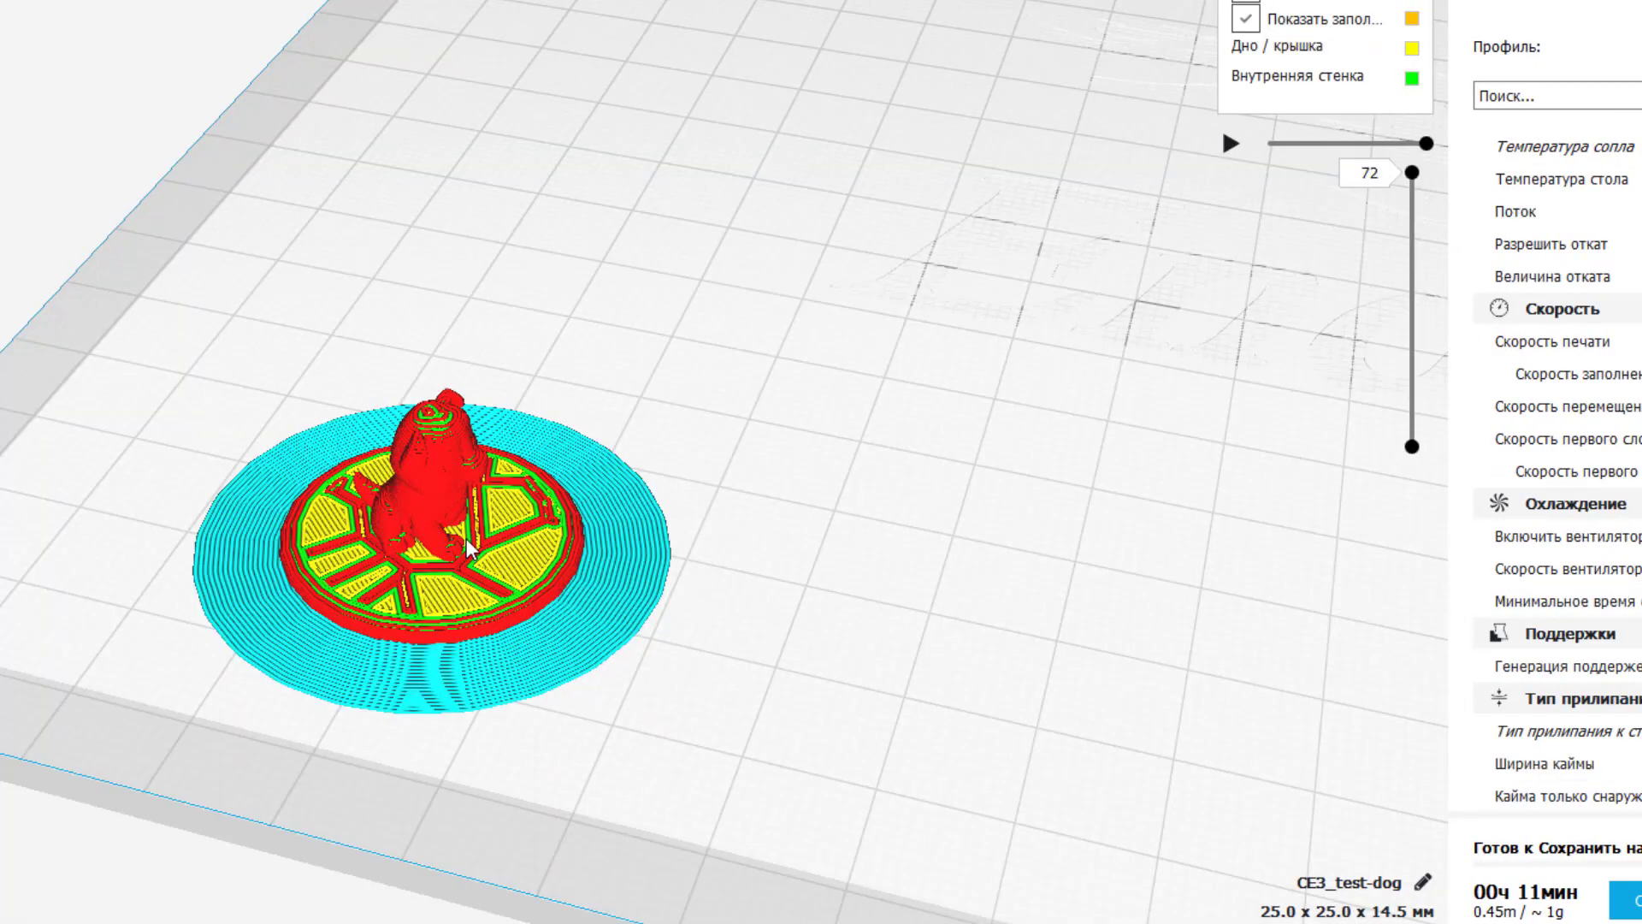
# Move the test-dog model farther back on the build plate
pyautogui.moveTo(465, 537); pyautogui.dragTo(469, 479)
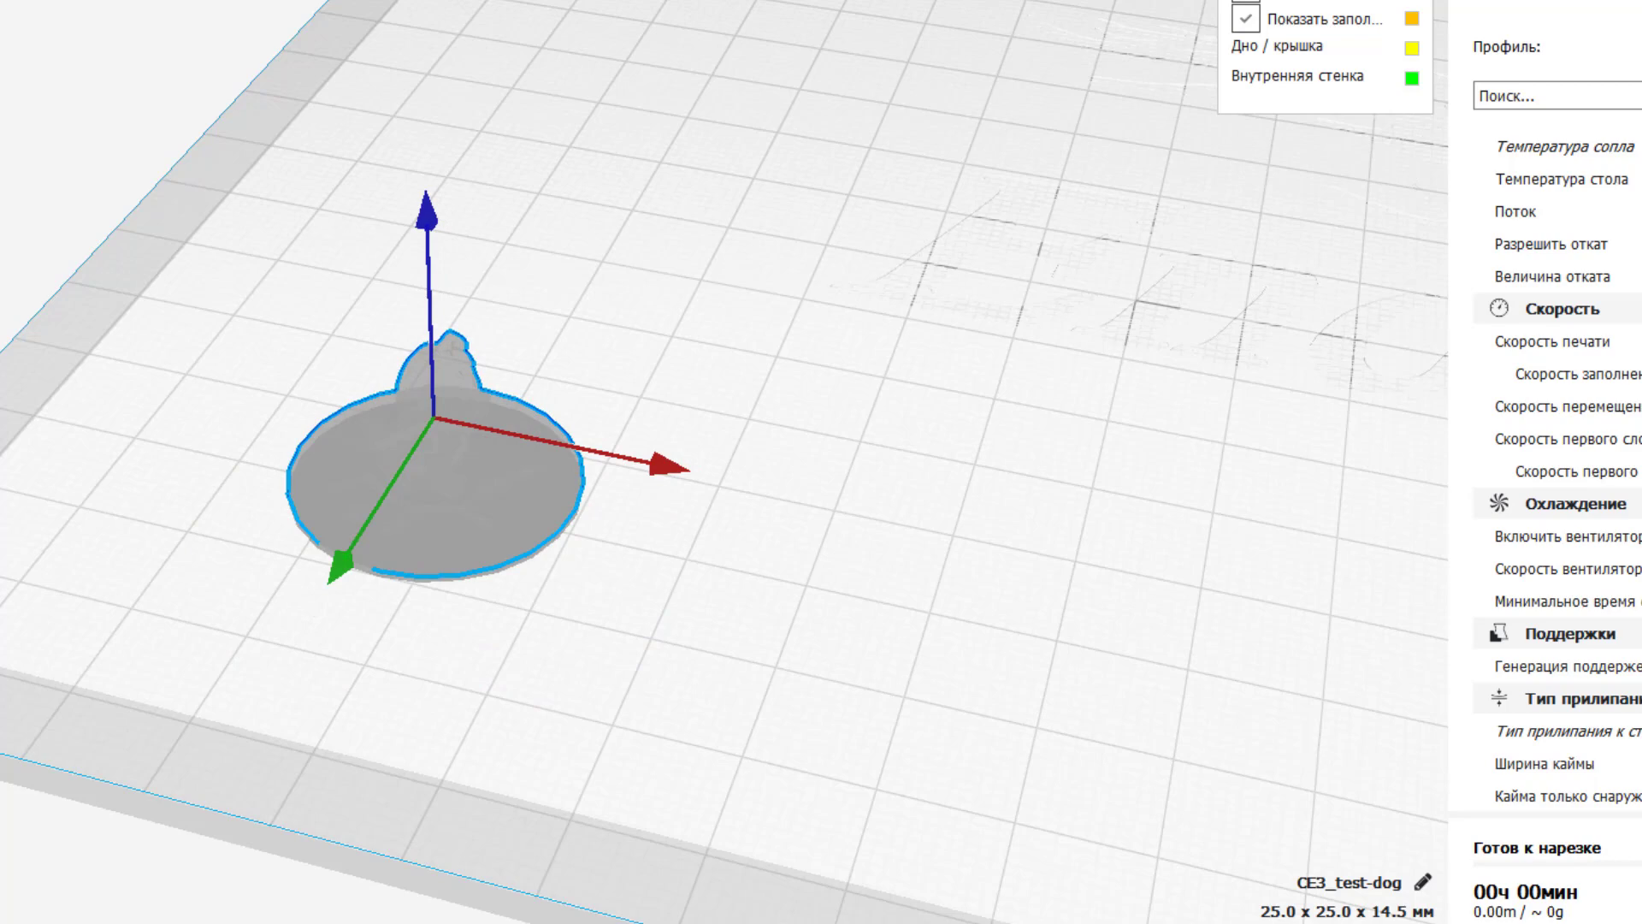